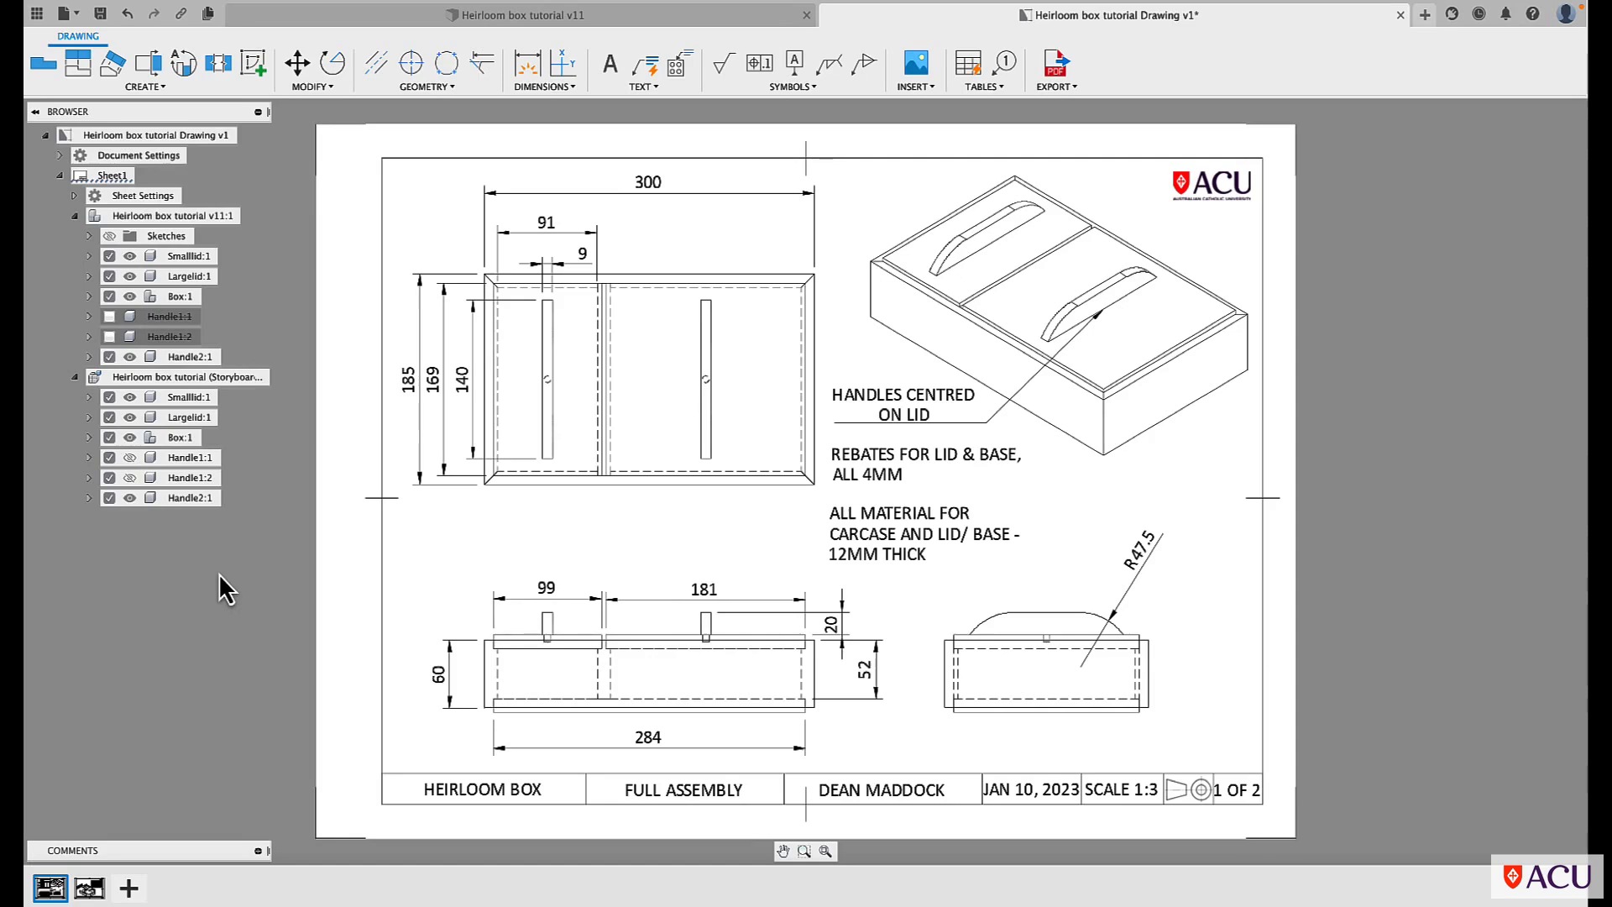
Add a new blank sheet and copy the HEIRLOOM BOX title block text from Sheet1 into its matching cell.
left_click(88, 890)
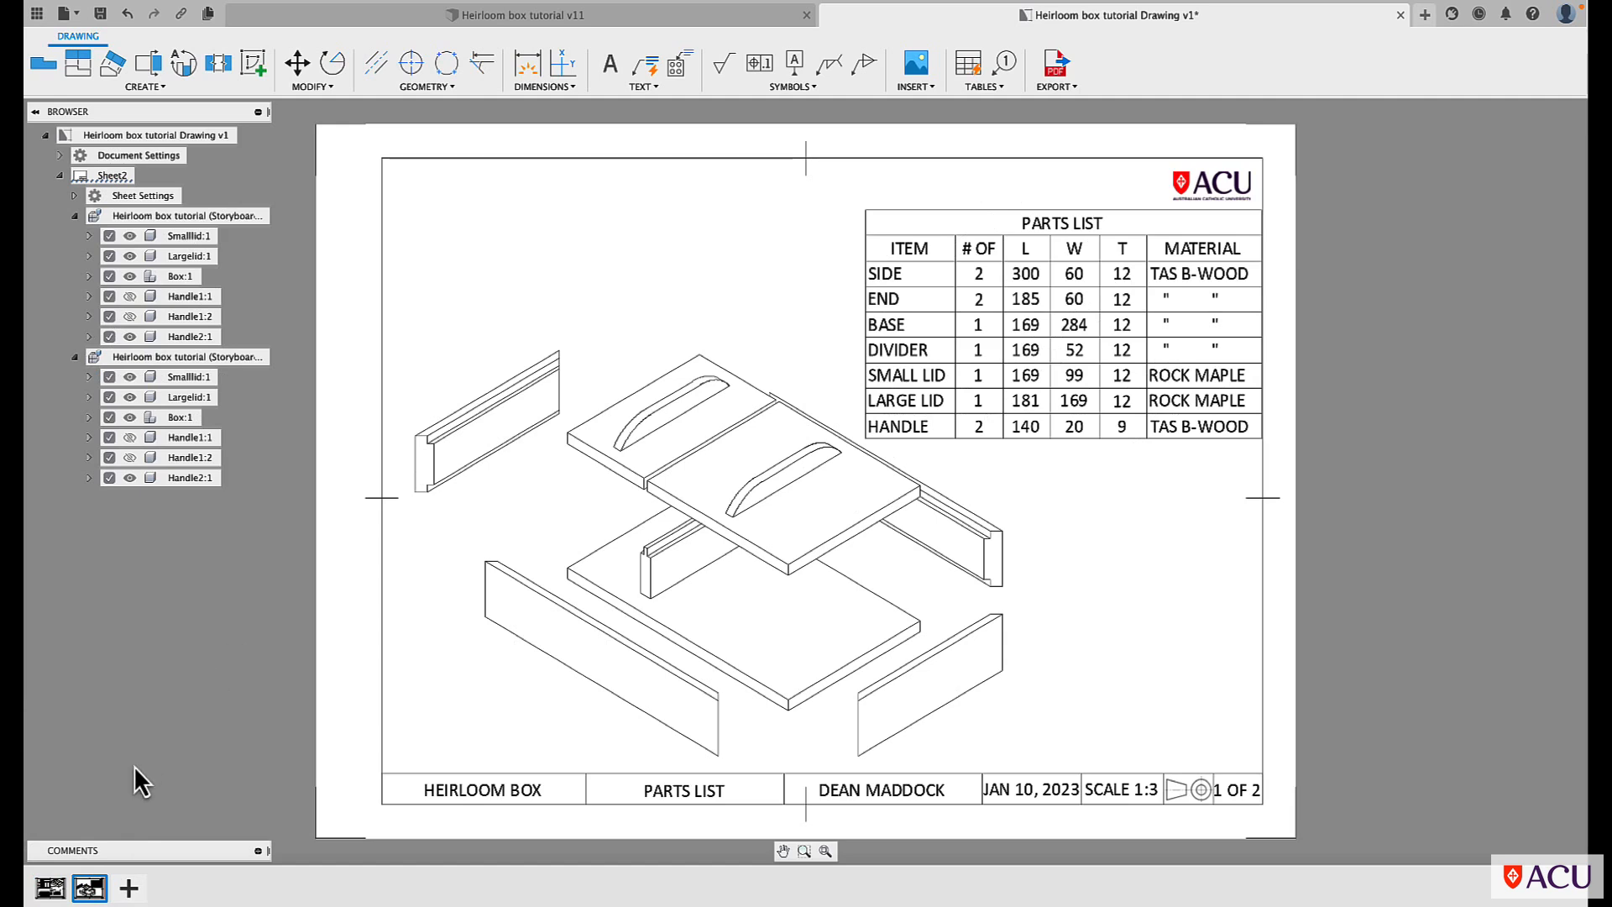
left_click(129, 887)
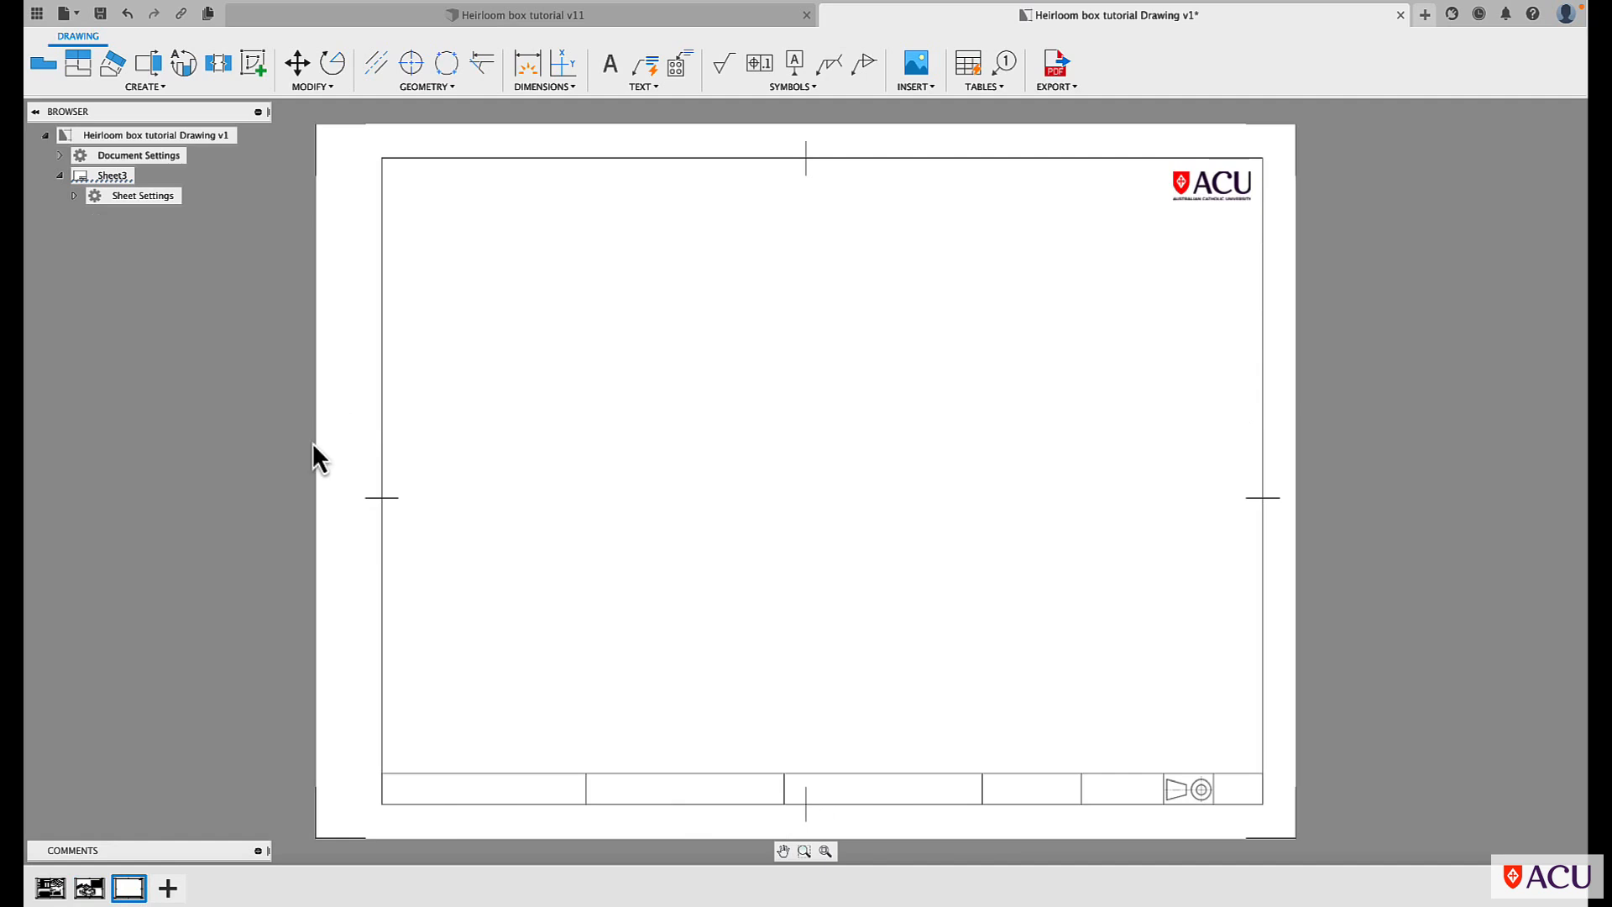
mouse_move(49, 895)
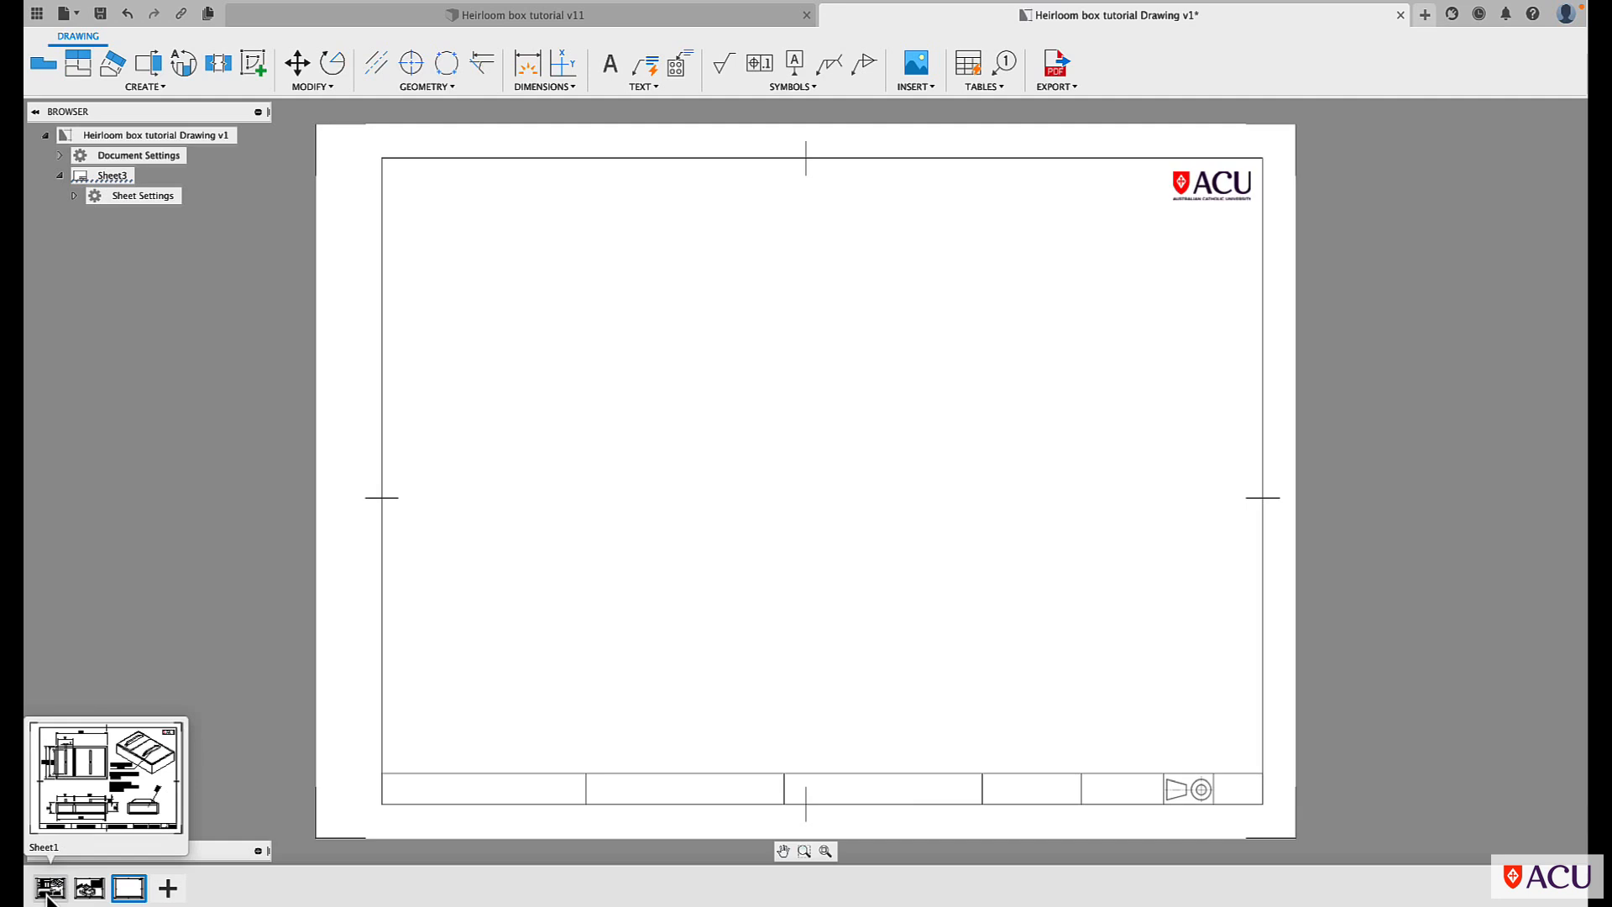
left_click(48, 892)
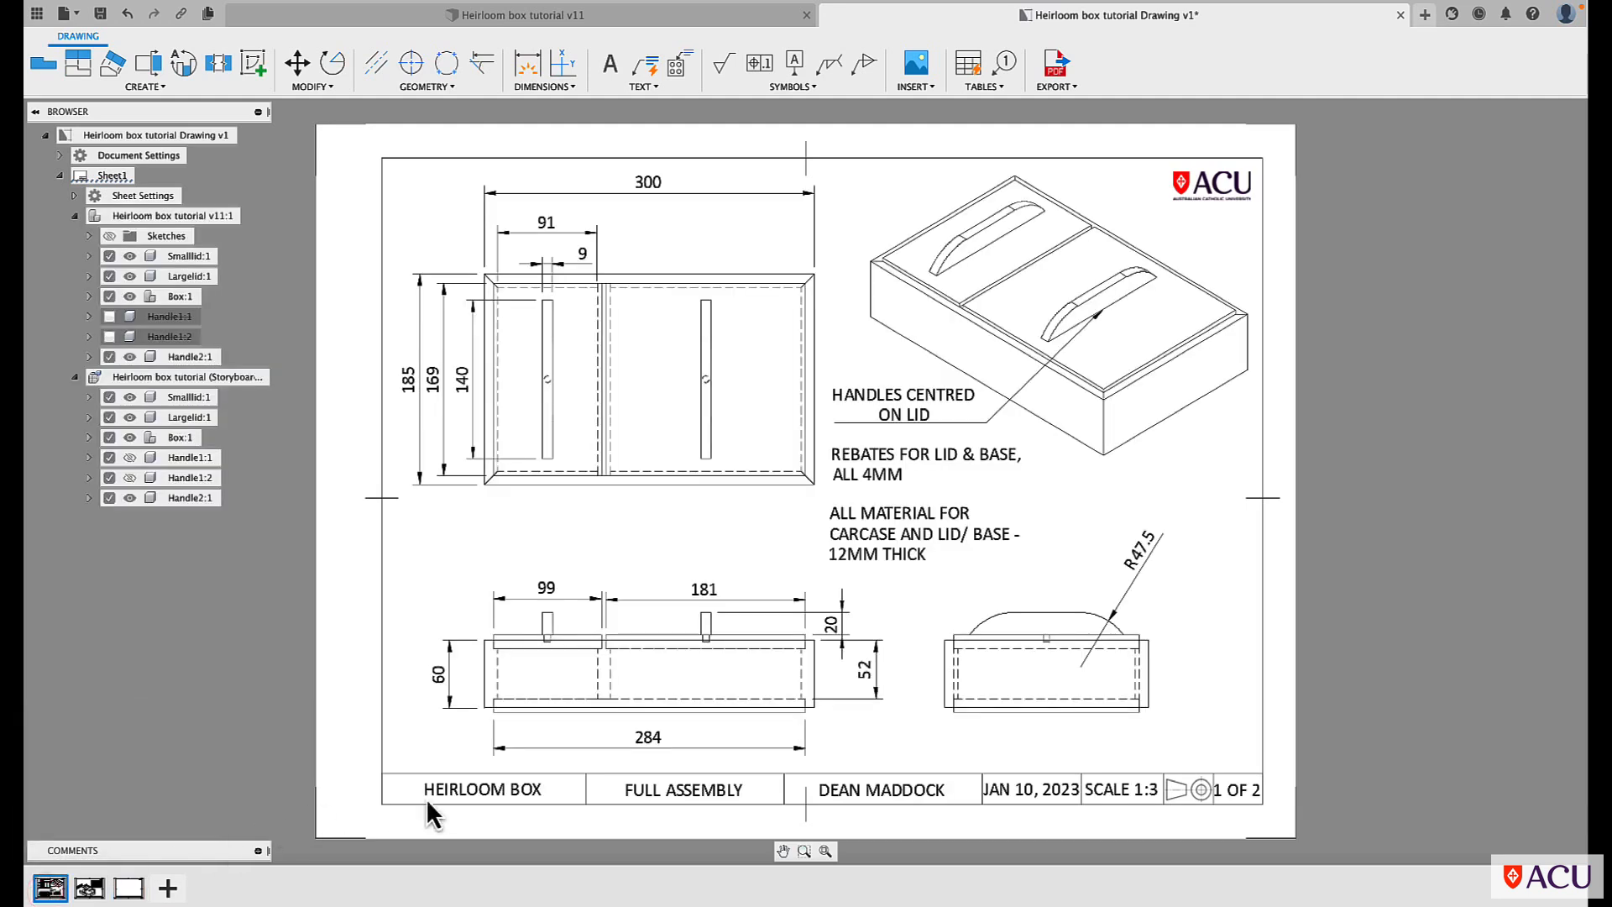
left_click(460, 795)
key("Escape")
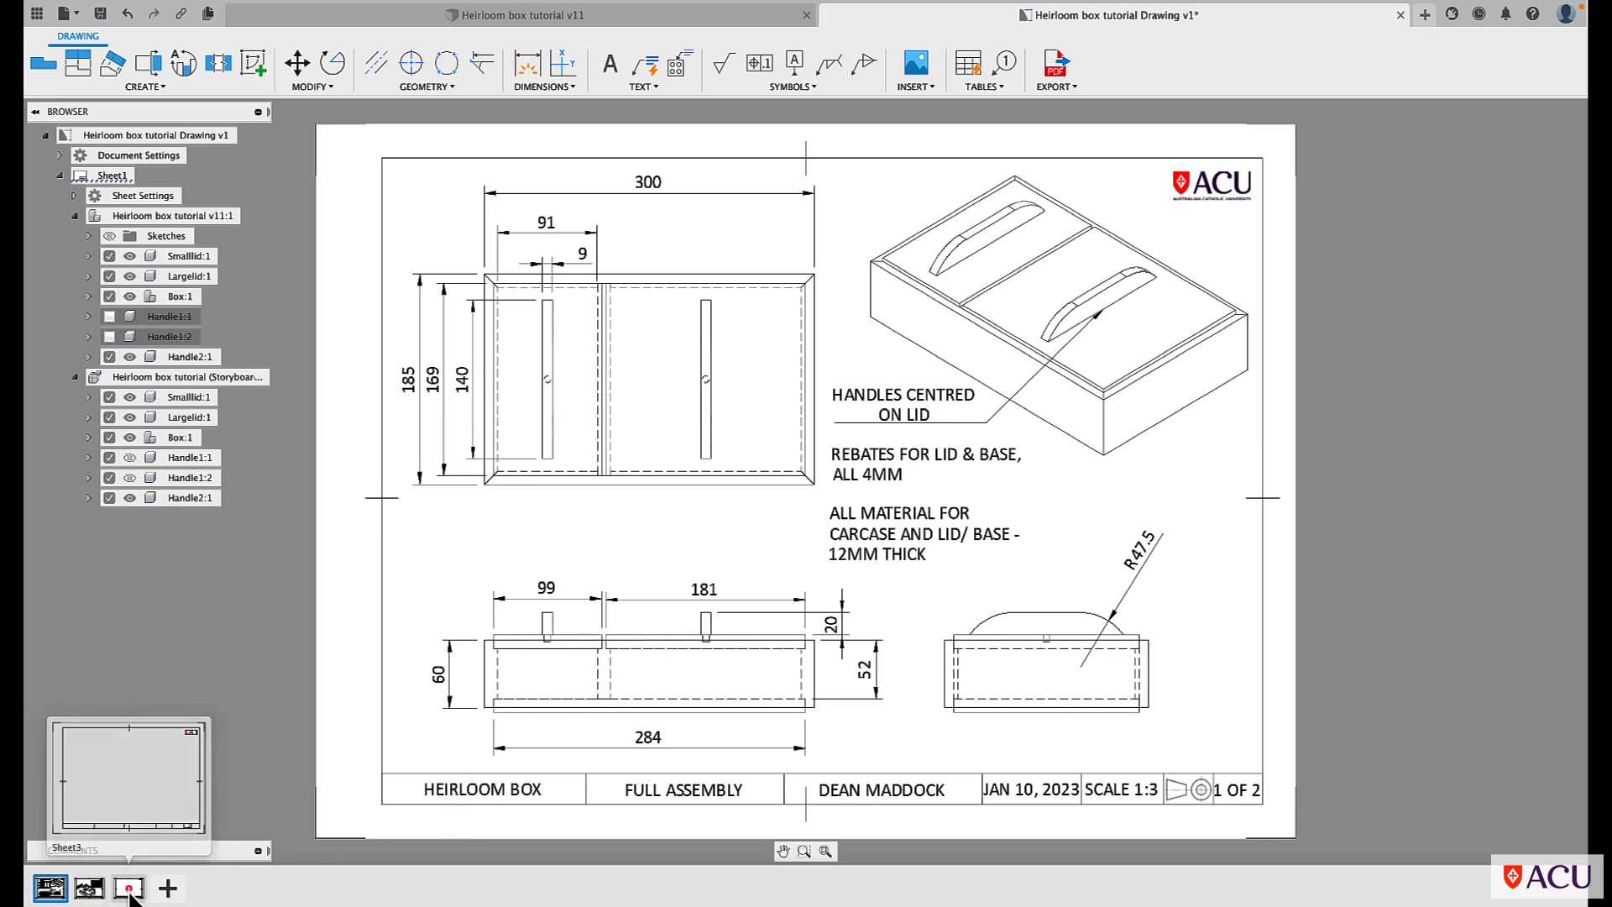
left_click(129, 888)
left_click(468, 790)
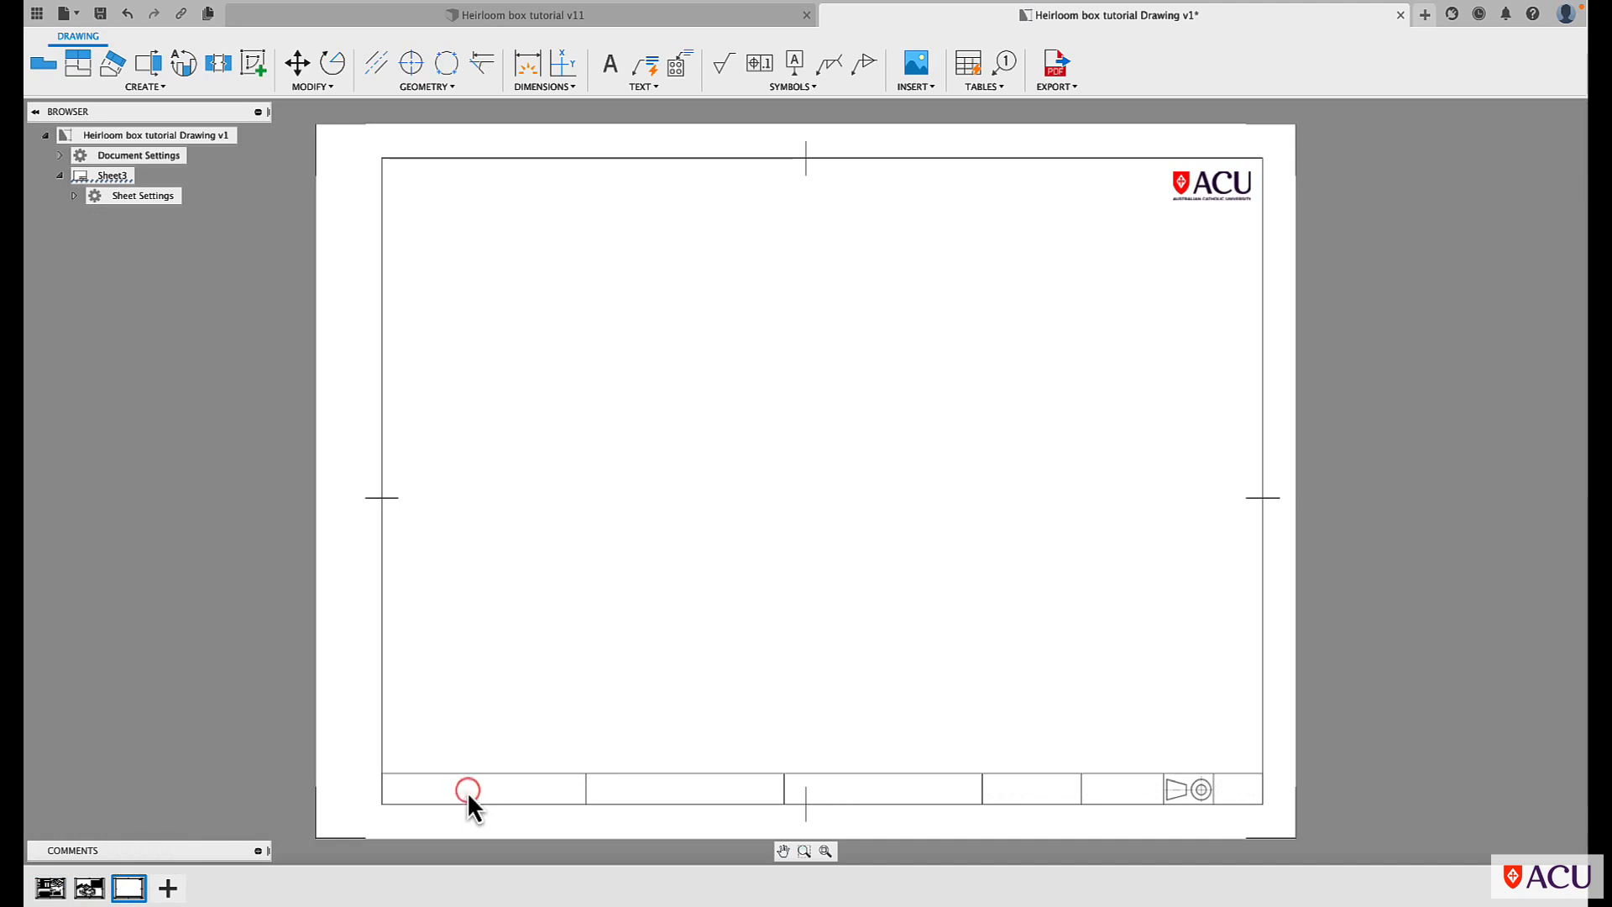
key("m")
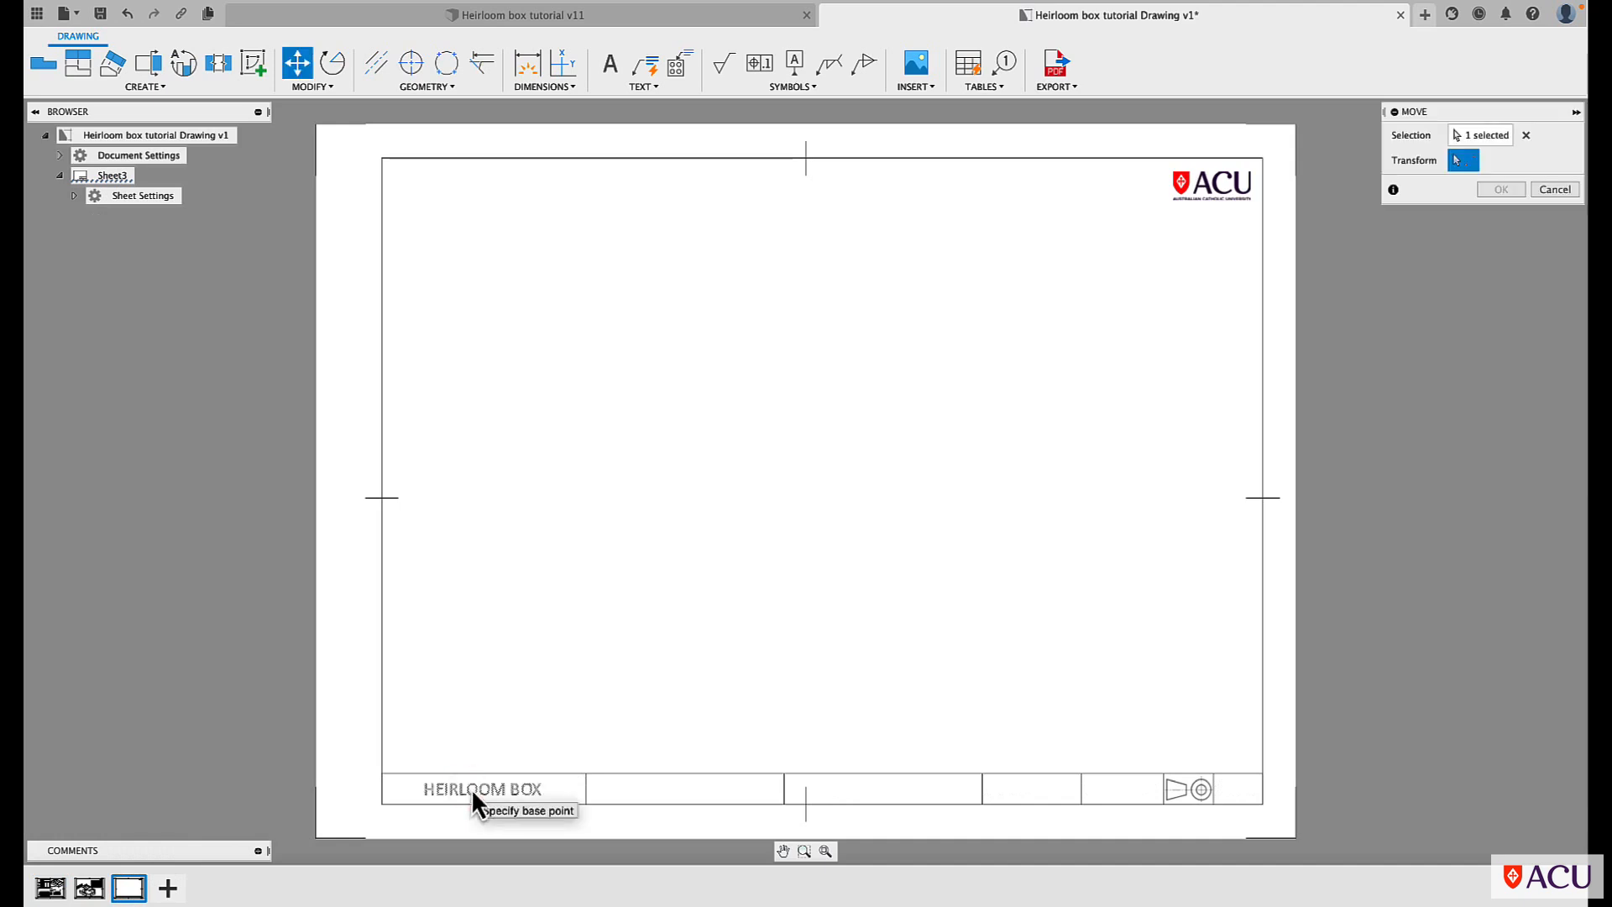
left_click(653, 792)
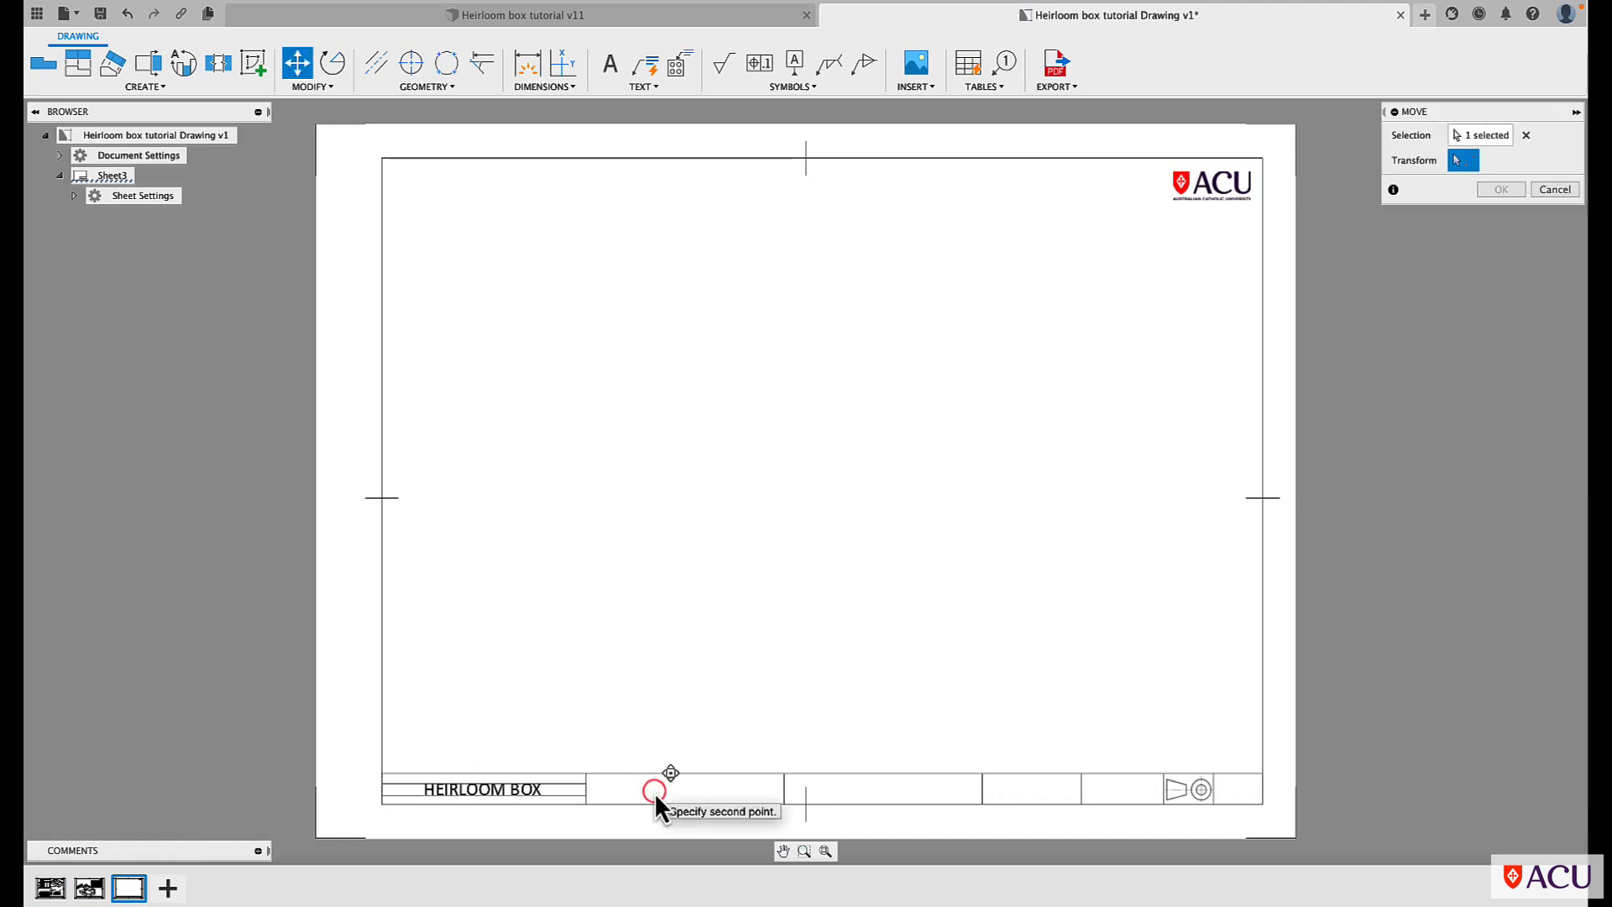
left_click(594, 809)
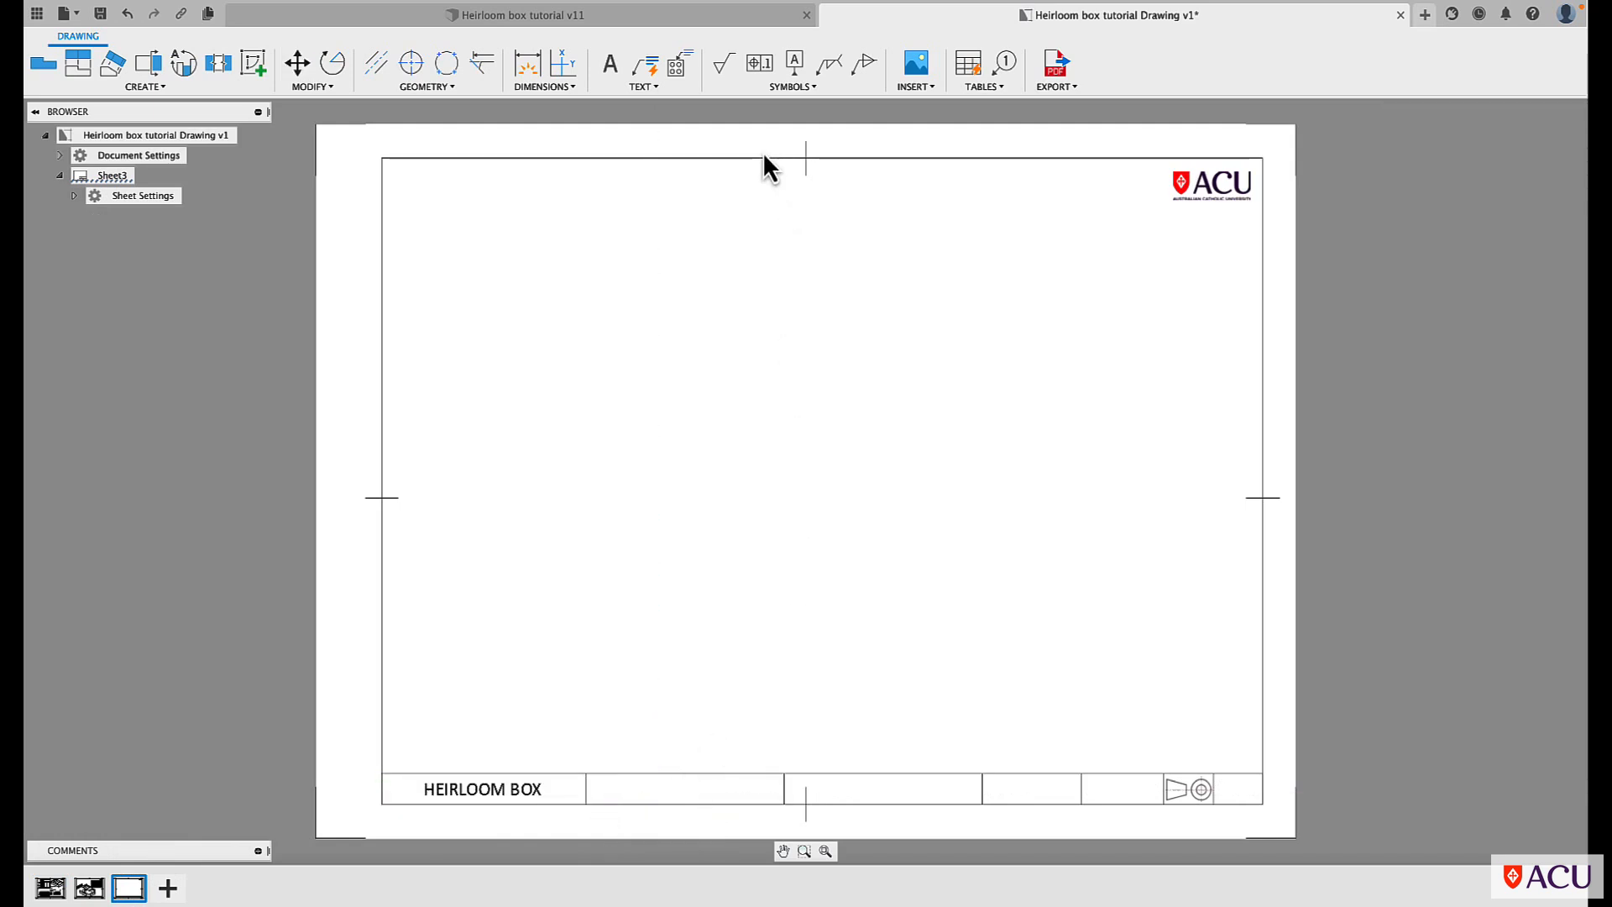
Add the centre-justified text PARTS LIST to the second title block cell and position it at mid-height.
left_click(611, 63)
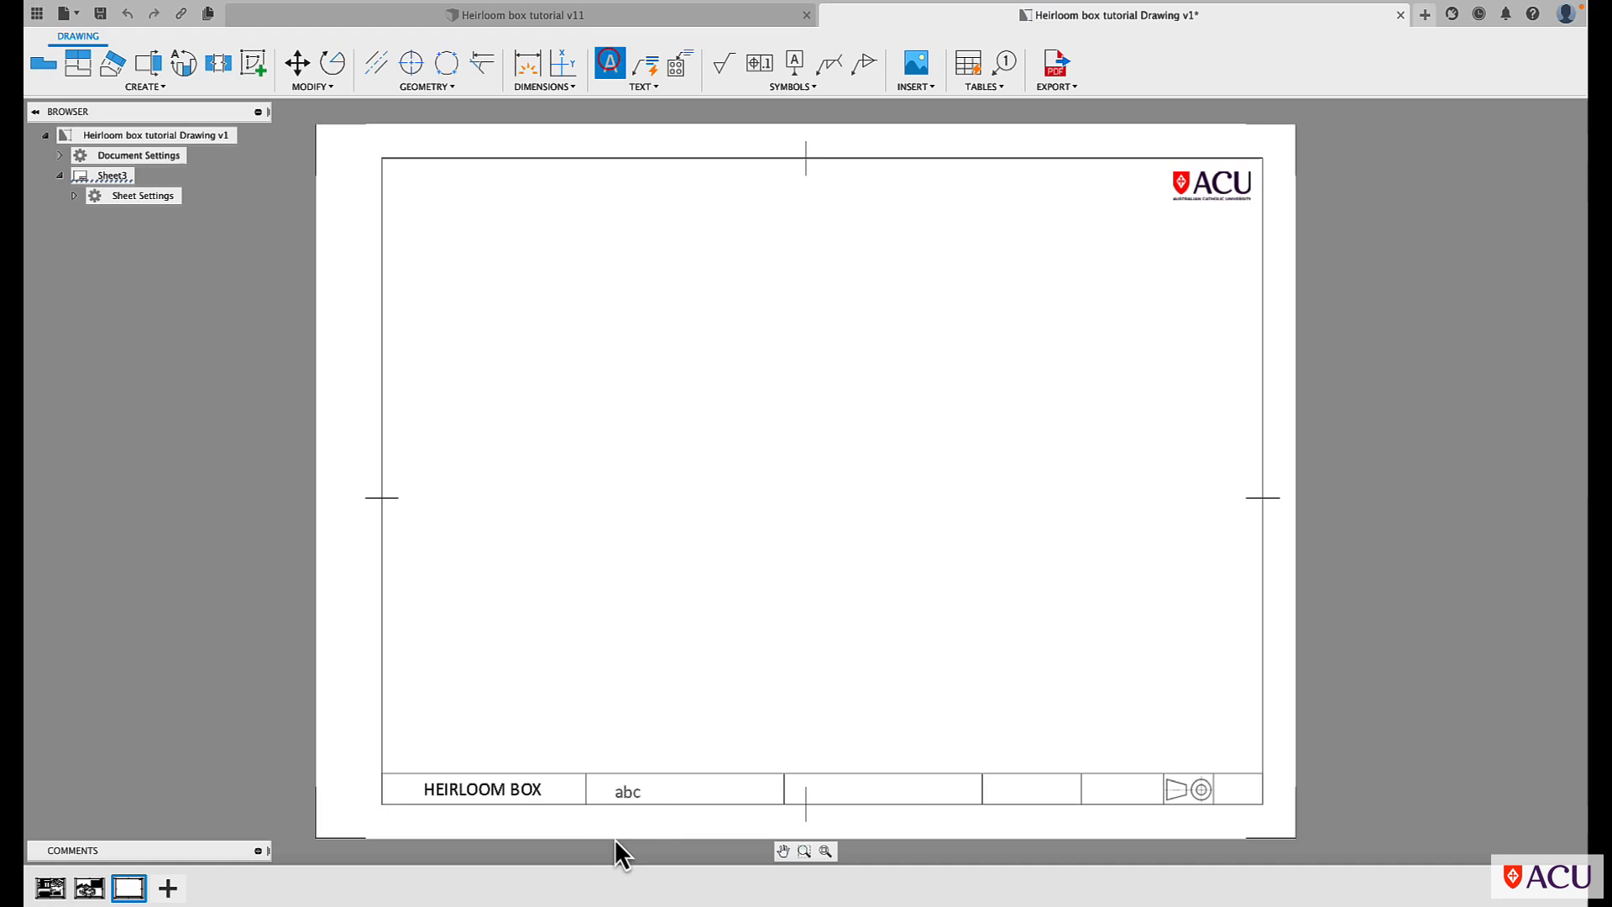
left_click(588, 777)
left_click(784, 798)
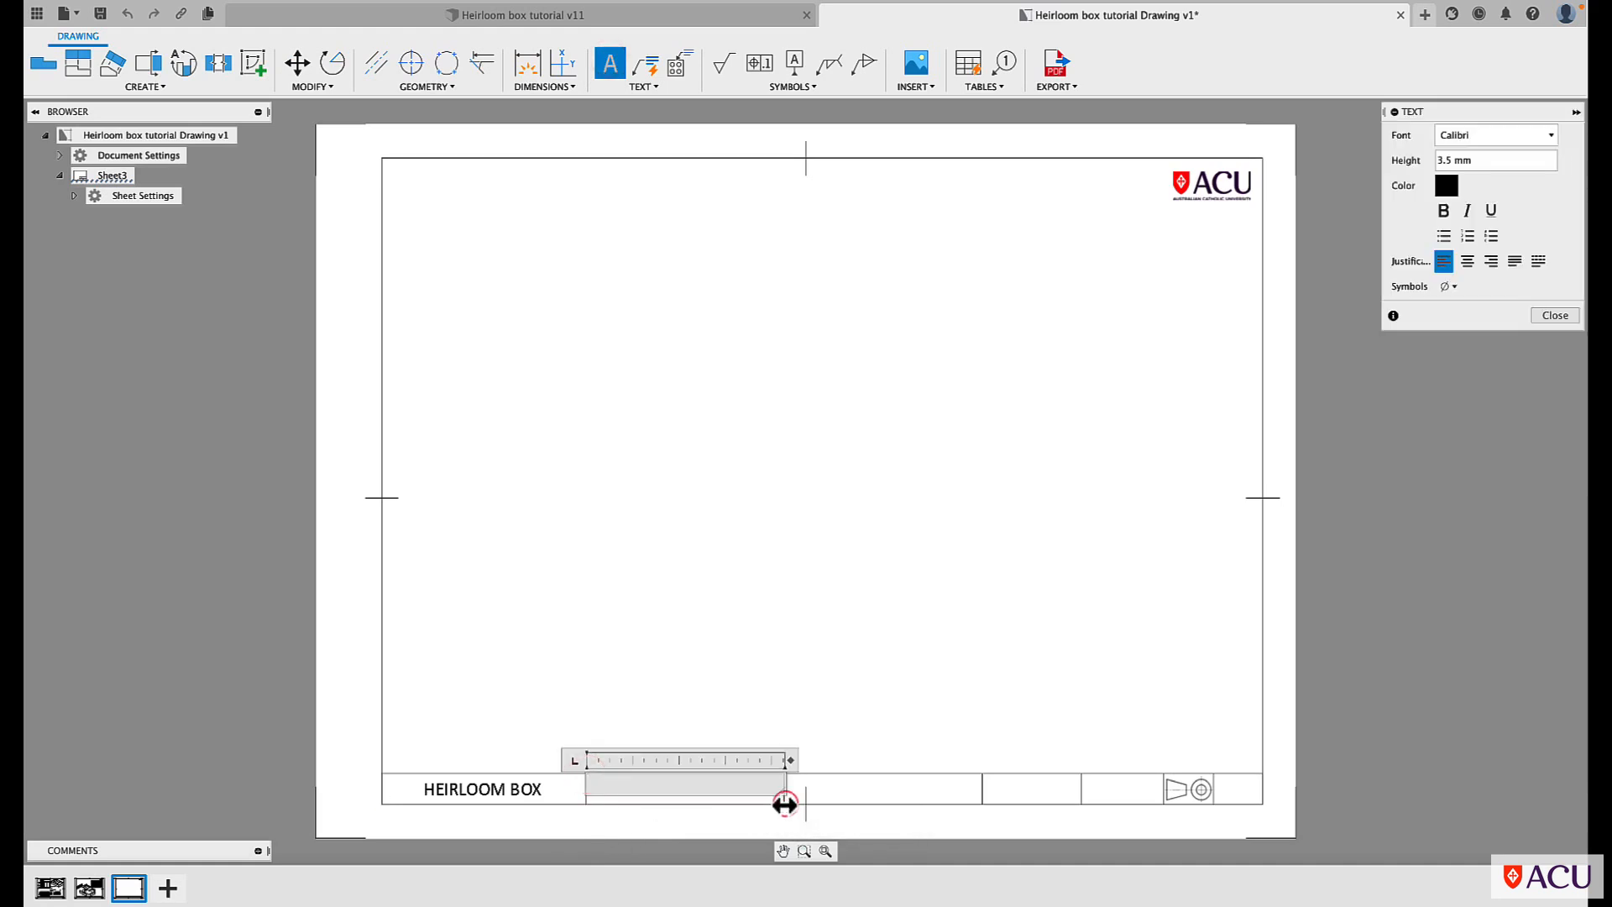
type("PARTS LIST")
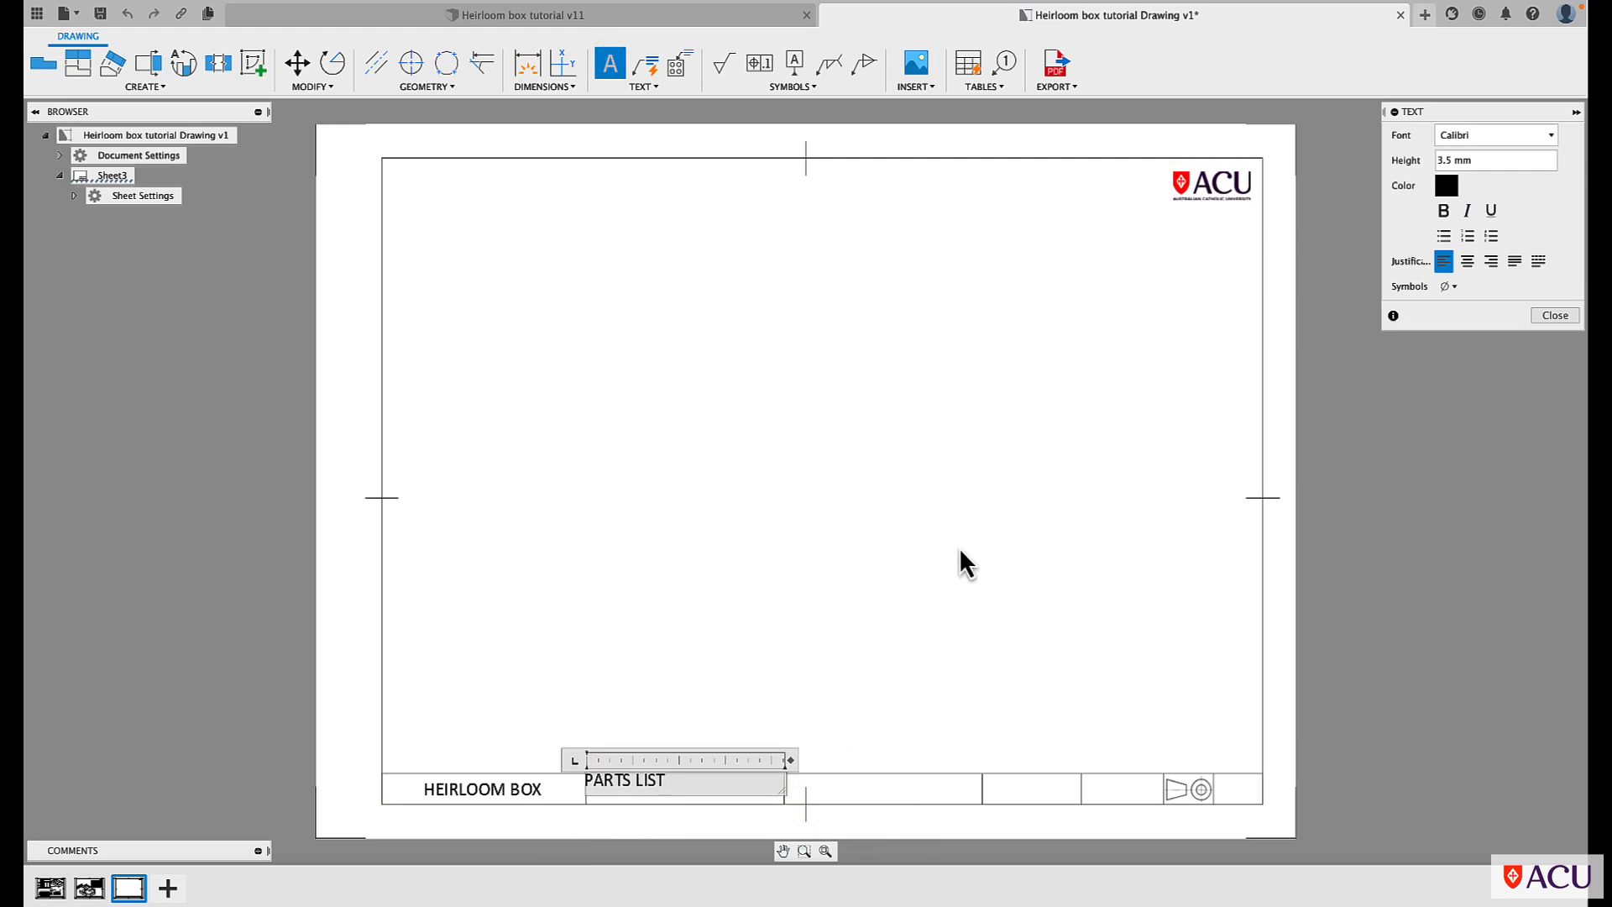
left_click(1466, 261)
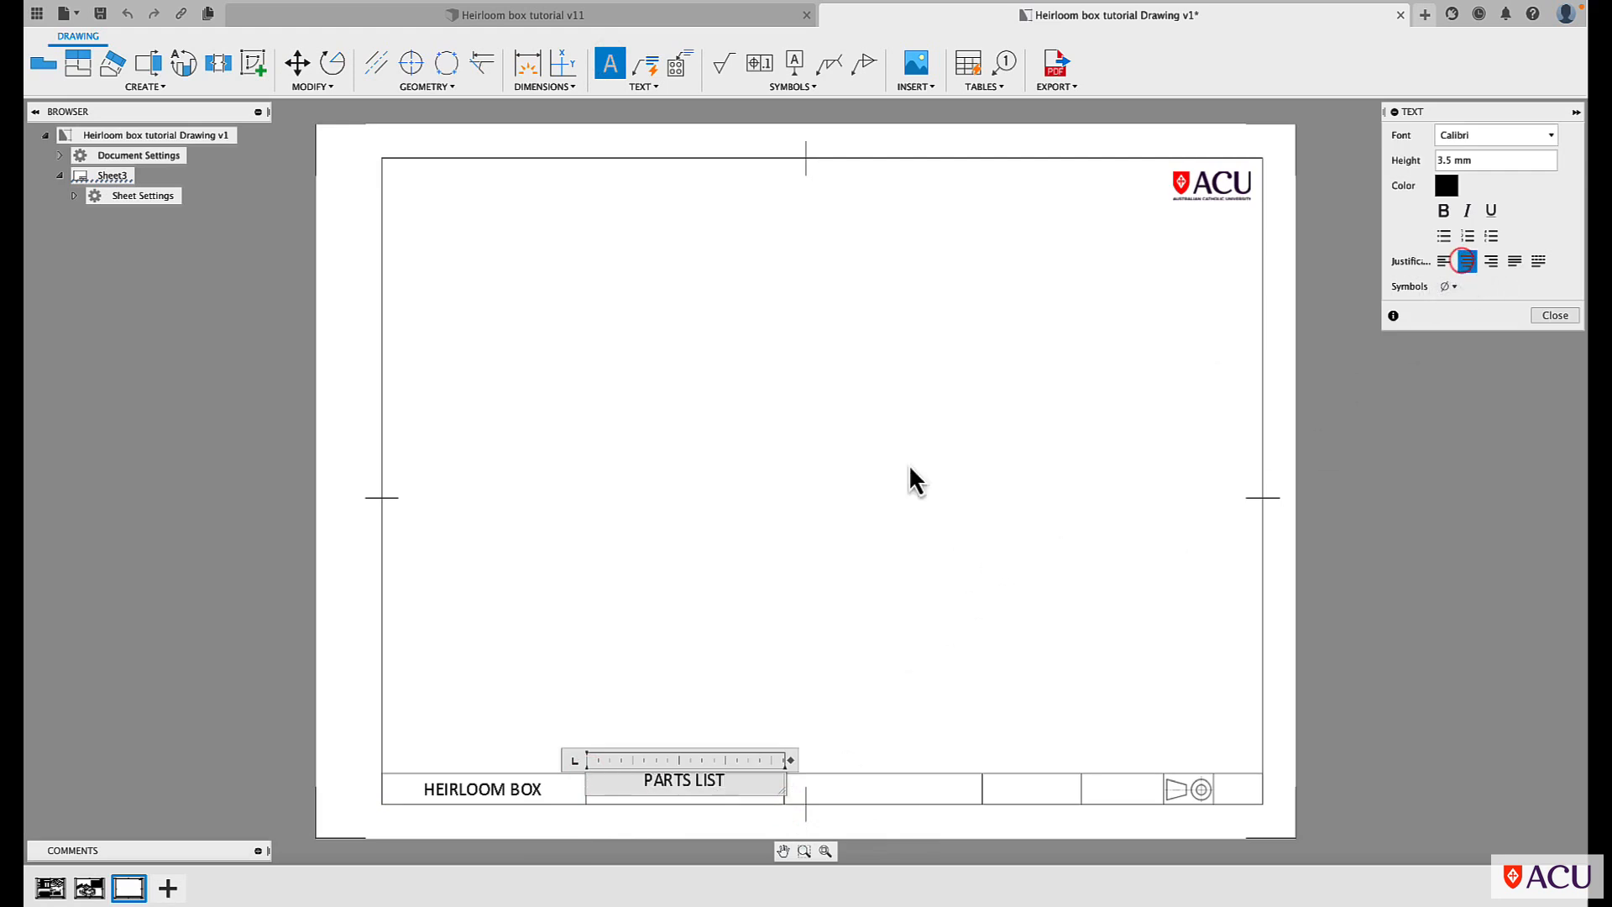
left_click(807, 484)
left_click(655, 782)
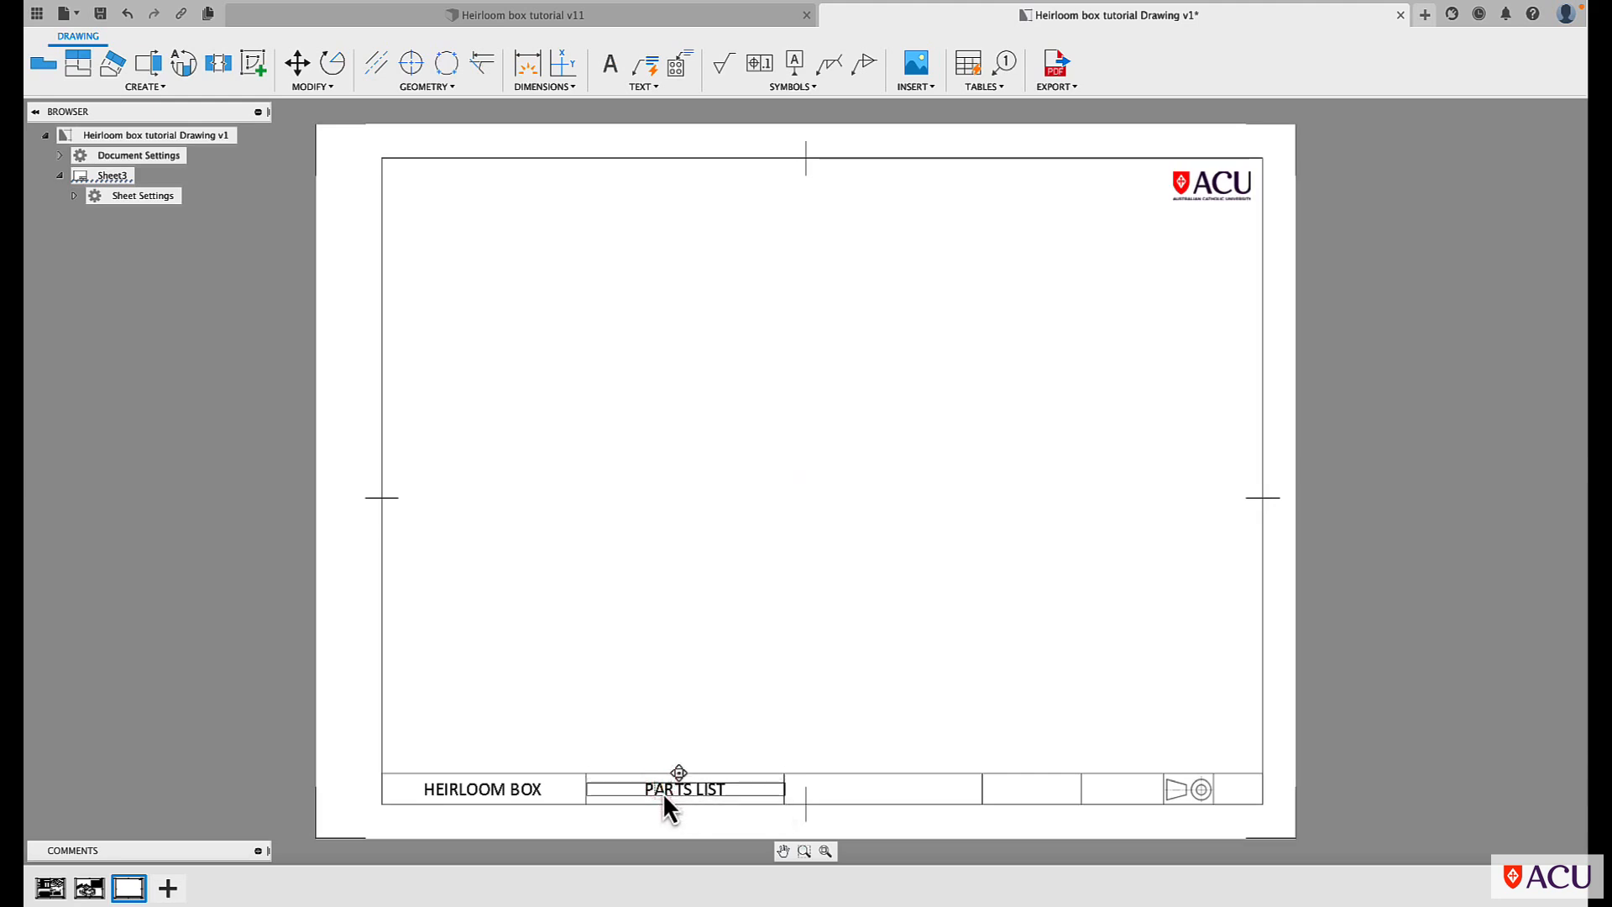
left_click(662, 792)
left_click(662, 793)
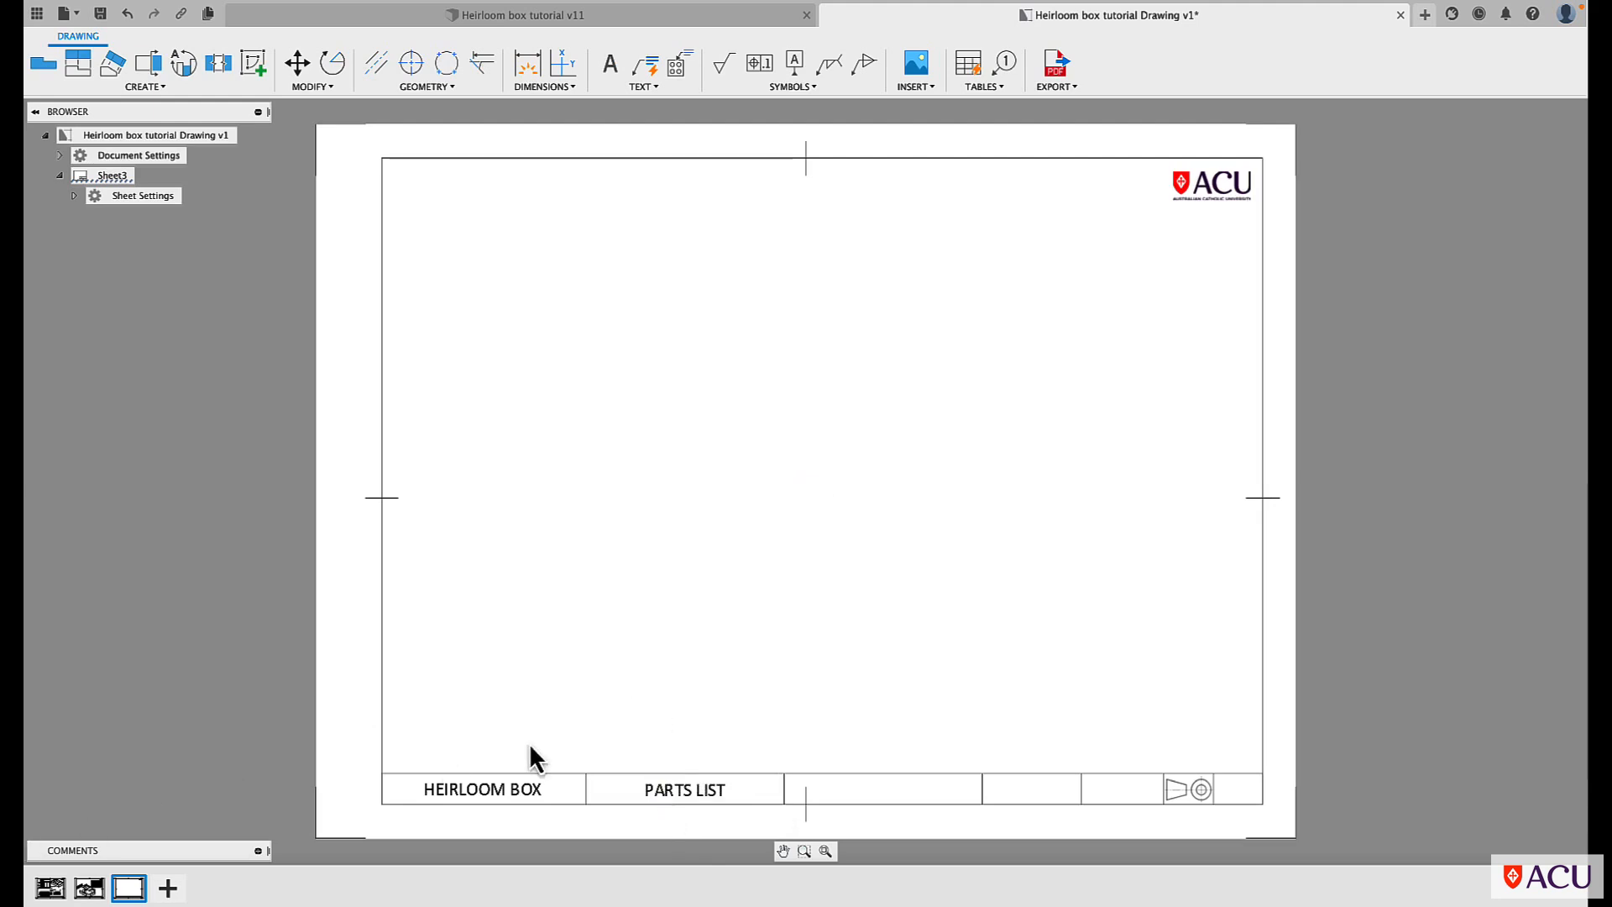
Copy the designer's name from the Sheet1 title block into the same cell of the new sheet.
left_click(51, 888)
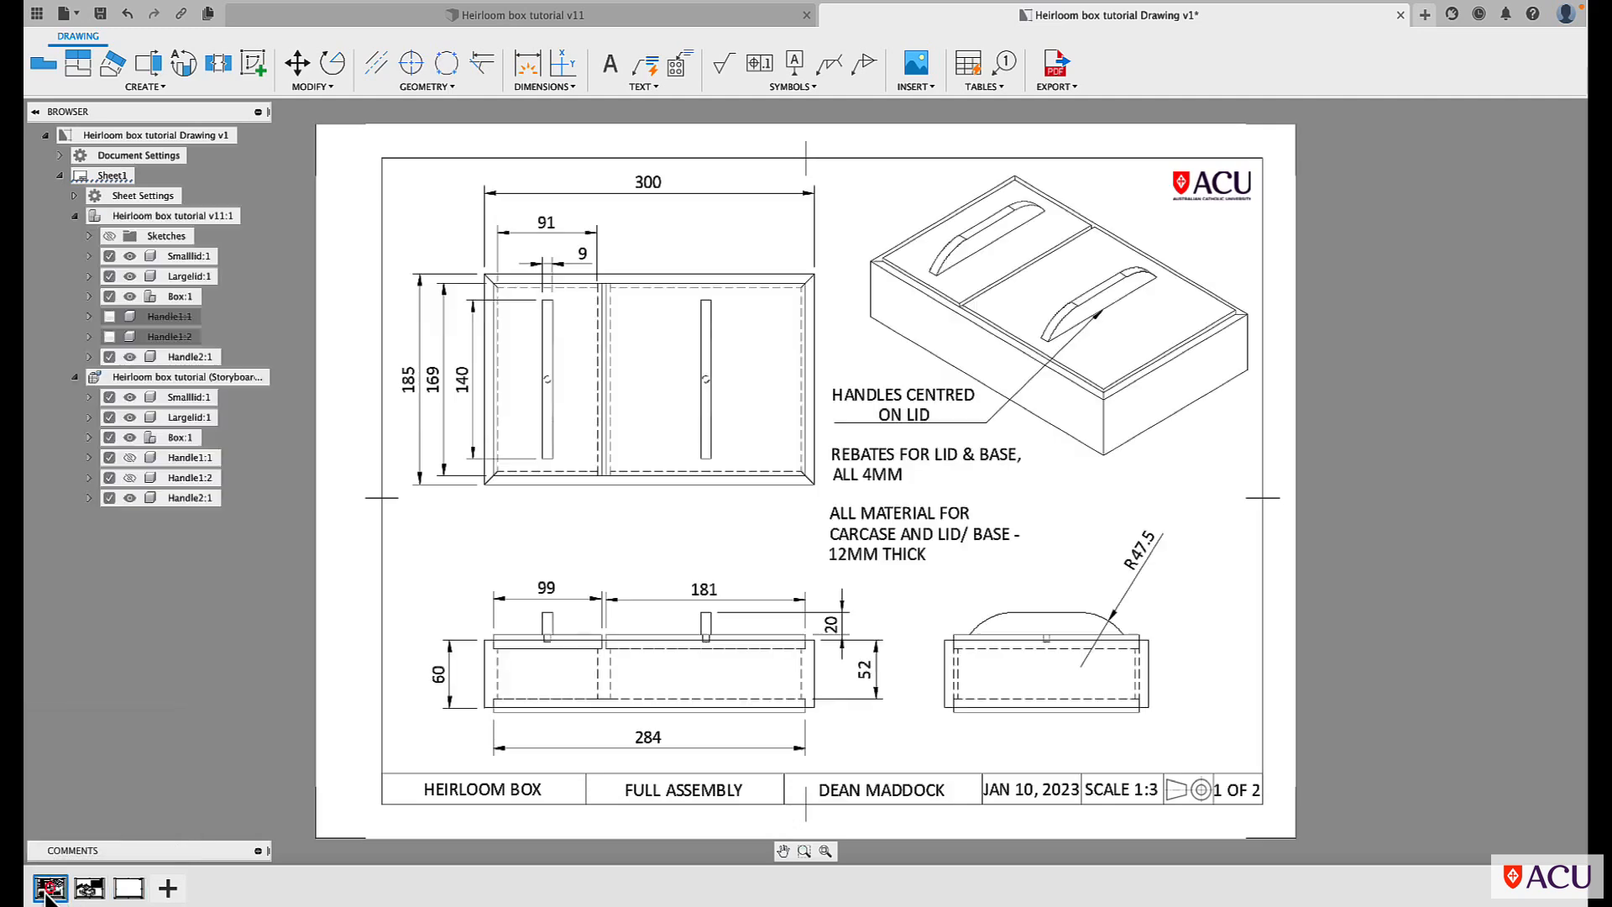
left_click(897, 795)
key("super+c")
left_click(129, 887)
key("super+v")
left_click(837, 789)
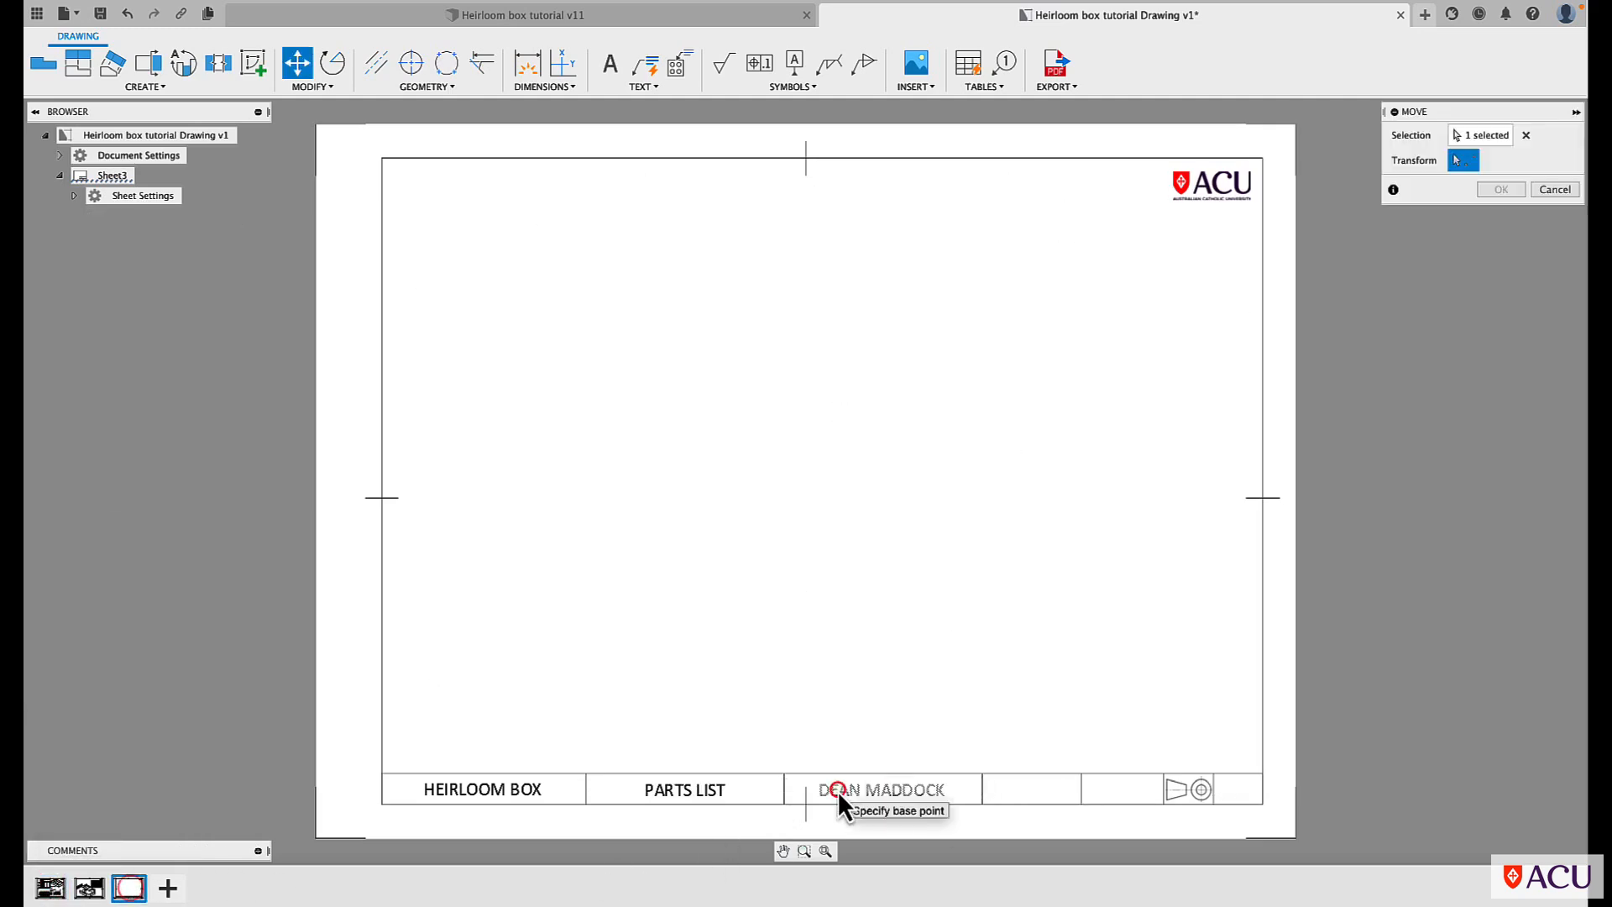
left_click(838, 789)
Copy the date text JAN 10, 2023 from the Sheet1 title block into the new sheet's date cell.
left_click(50, 887)
left_click(1011, 793)
key("super+c")
left_click(128, 888)
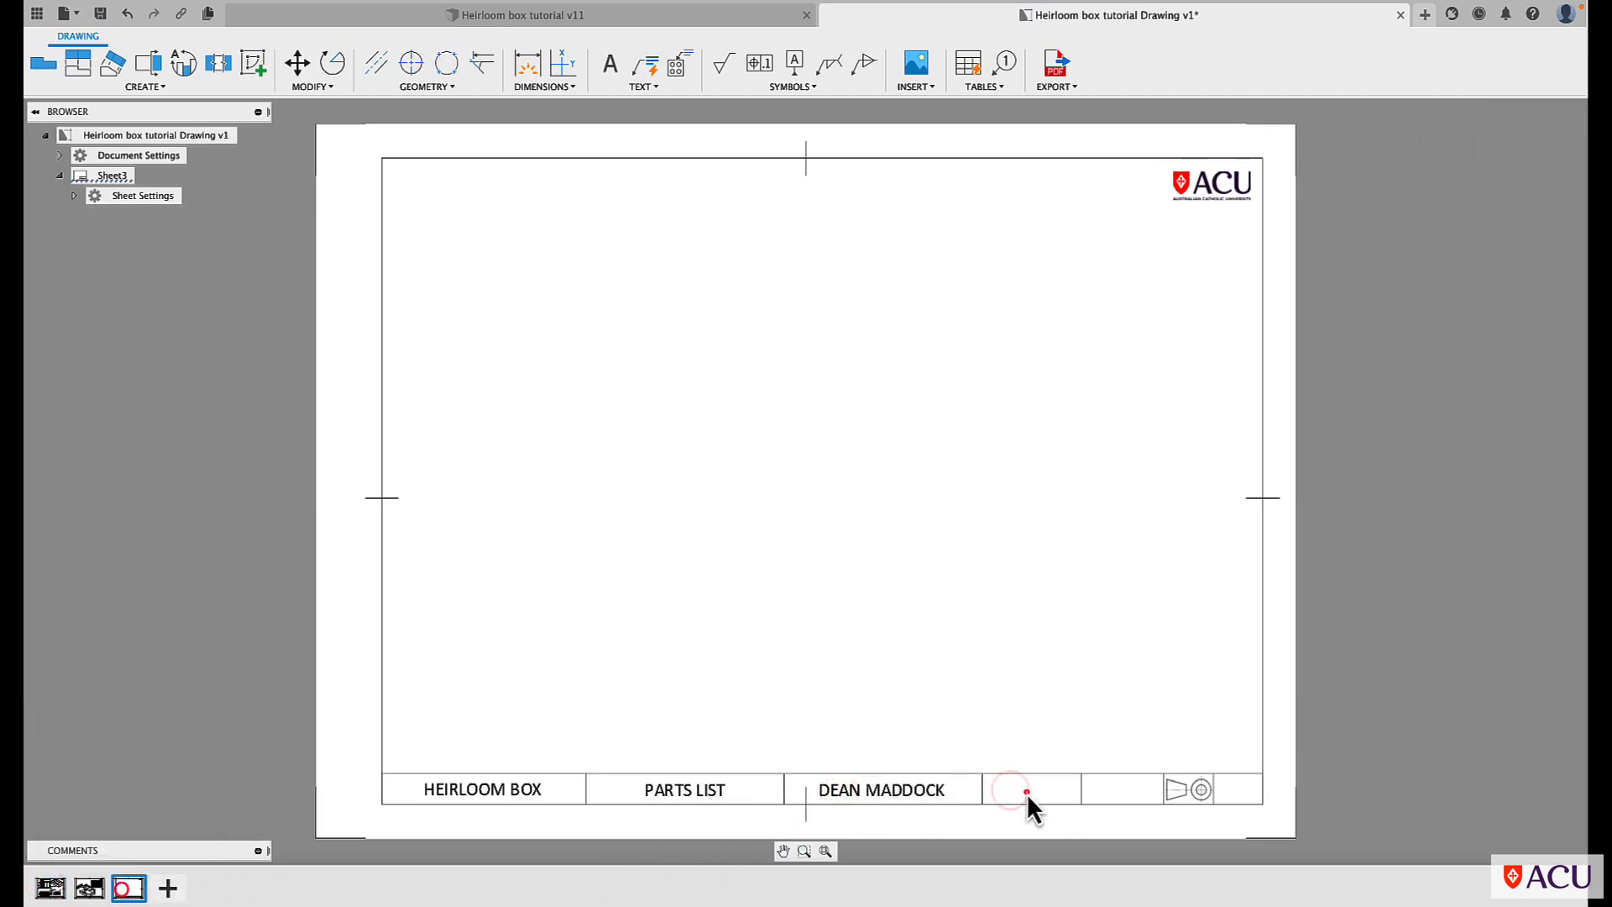
key("super+v")
left_click(944, 744)
Copy the SCALE 1:3 text from the Sheet1 title block into the new sheet's scale cell.
left_click(51, 888)
left_click(1101, 792)
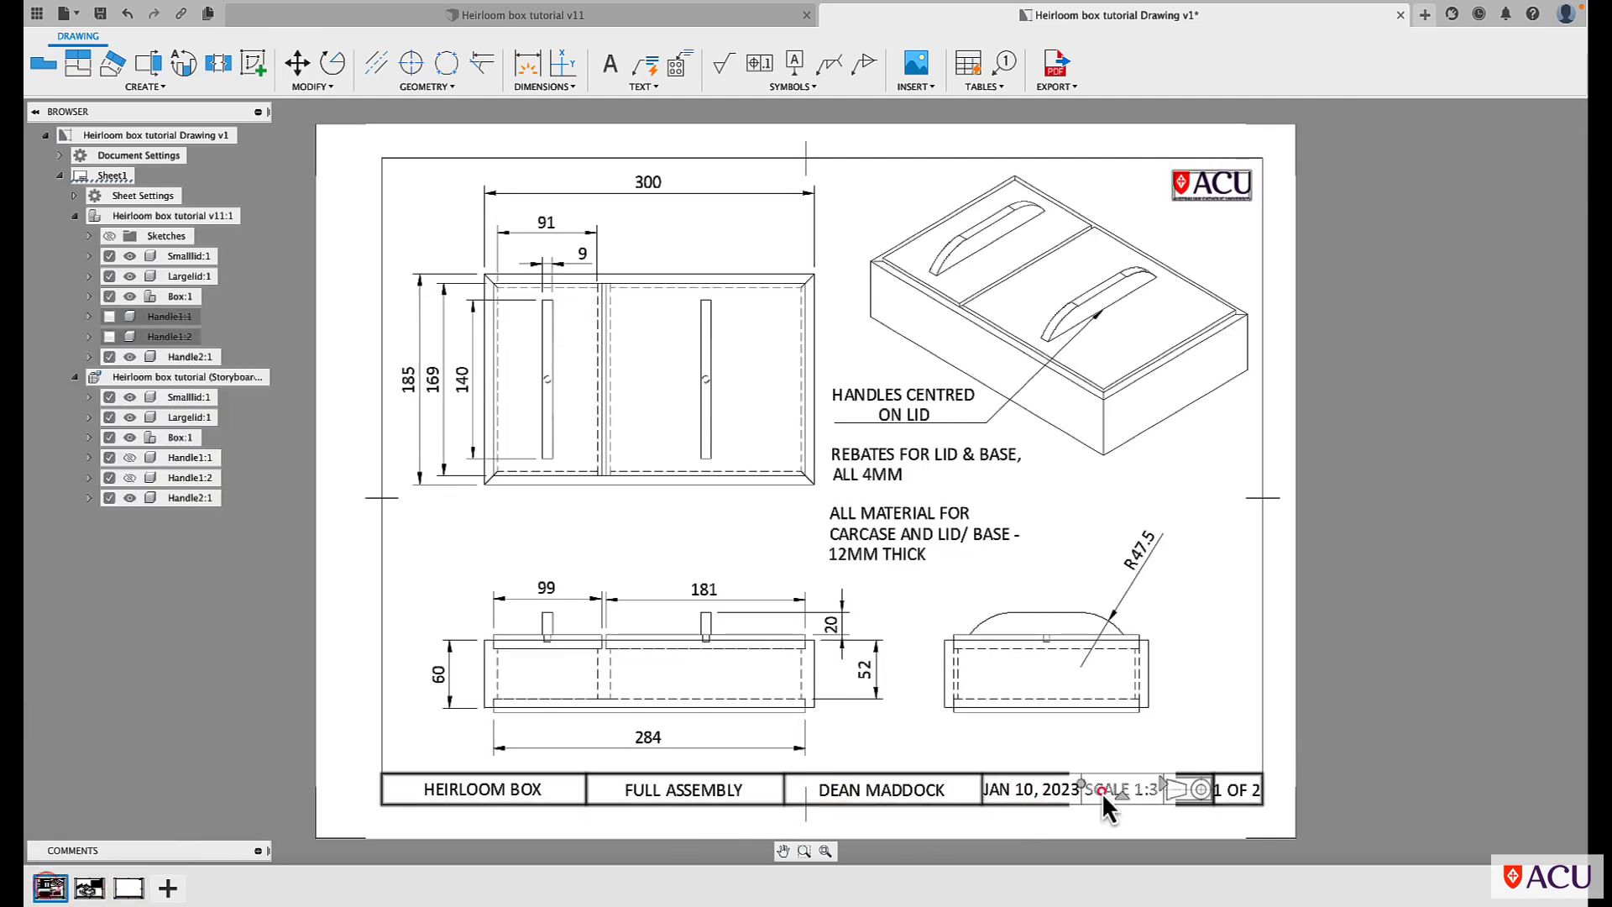
key("super+c")
left_click(129, 887)
key("super+v")
left_click(1126, 794)
left_click(1061, 719)
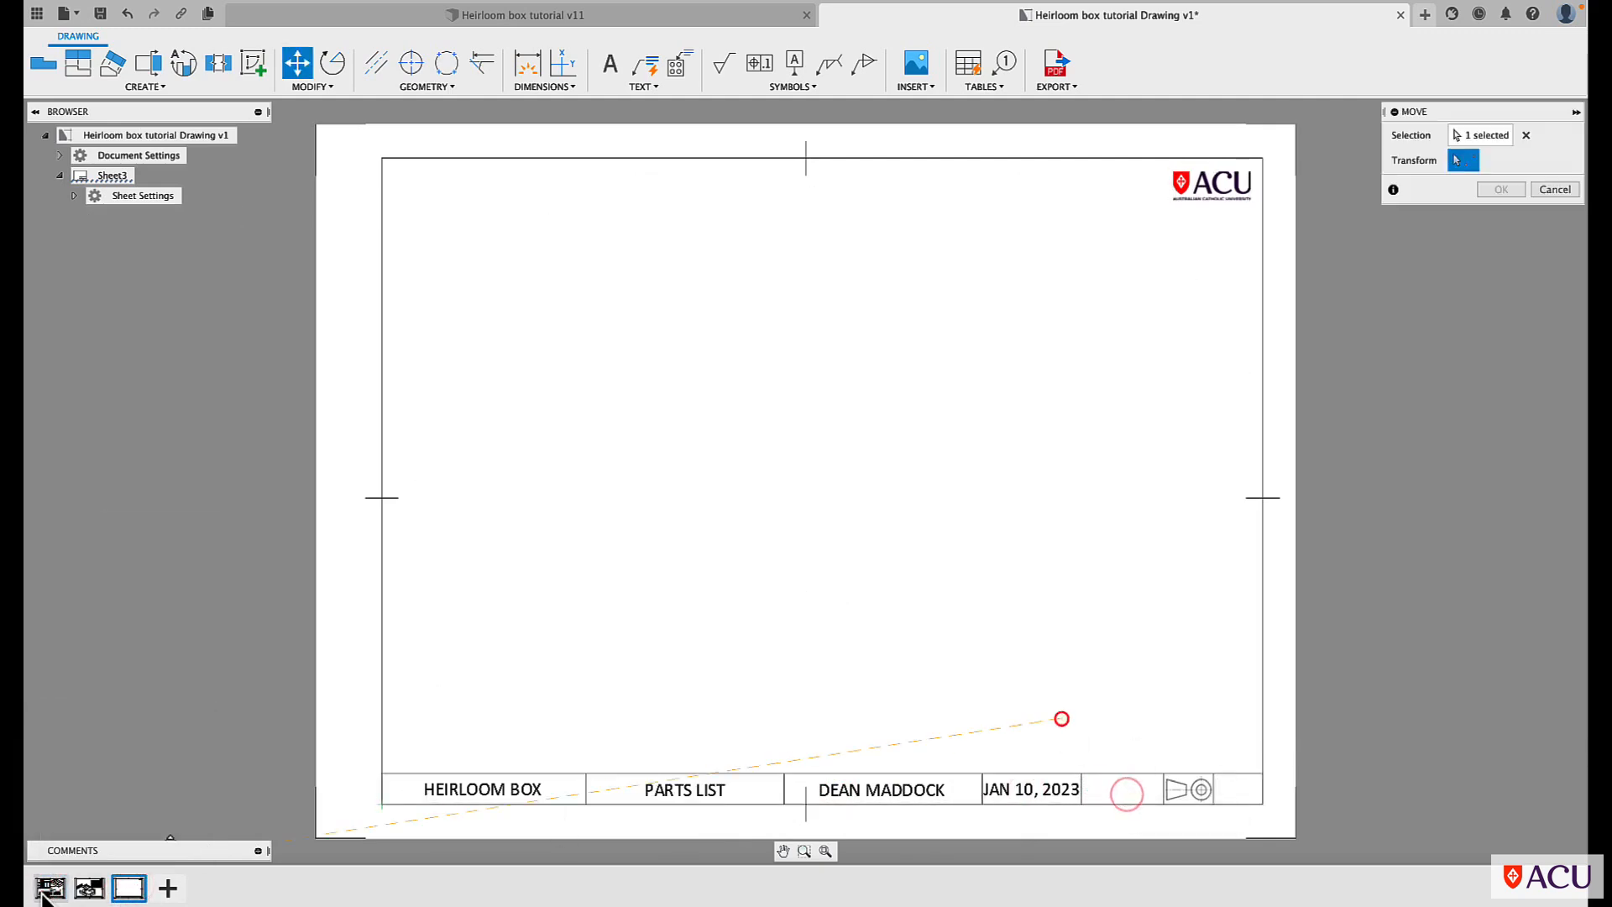
Copy the 1 OF 2 sheet number text from Sheet1 into the last title block cell of the new sheet.
left_click(43, 888)
left_click(1236, 789)
key("super+c")
left_click(128, 887)
key("super+v")
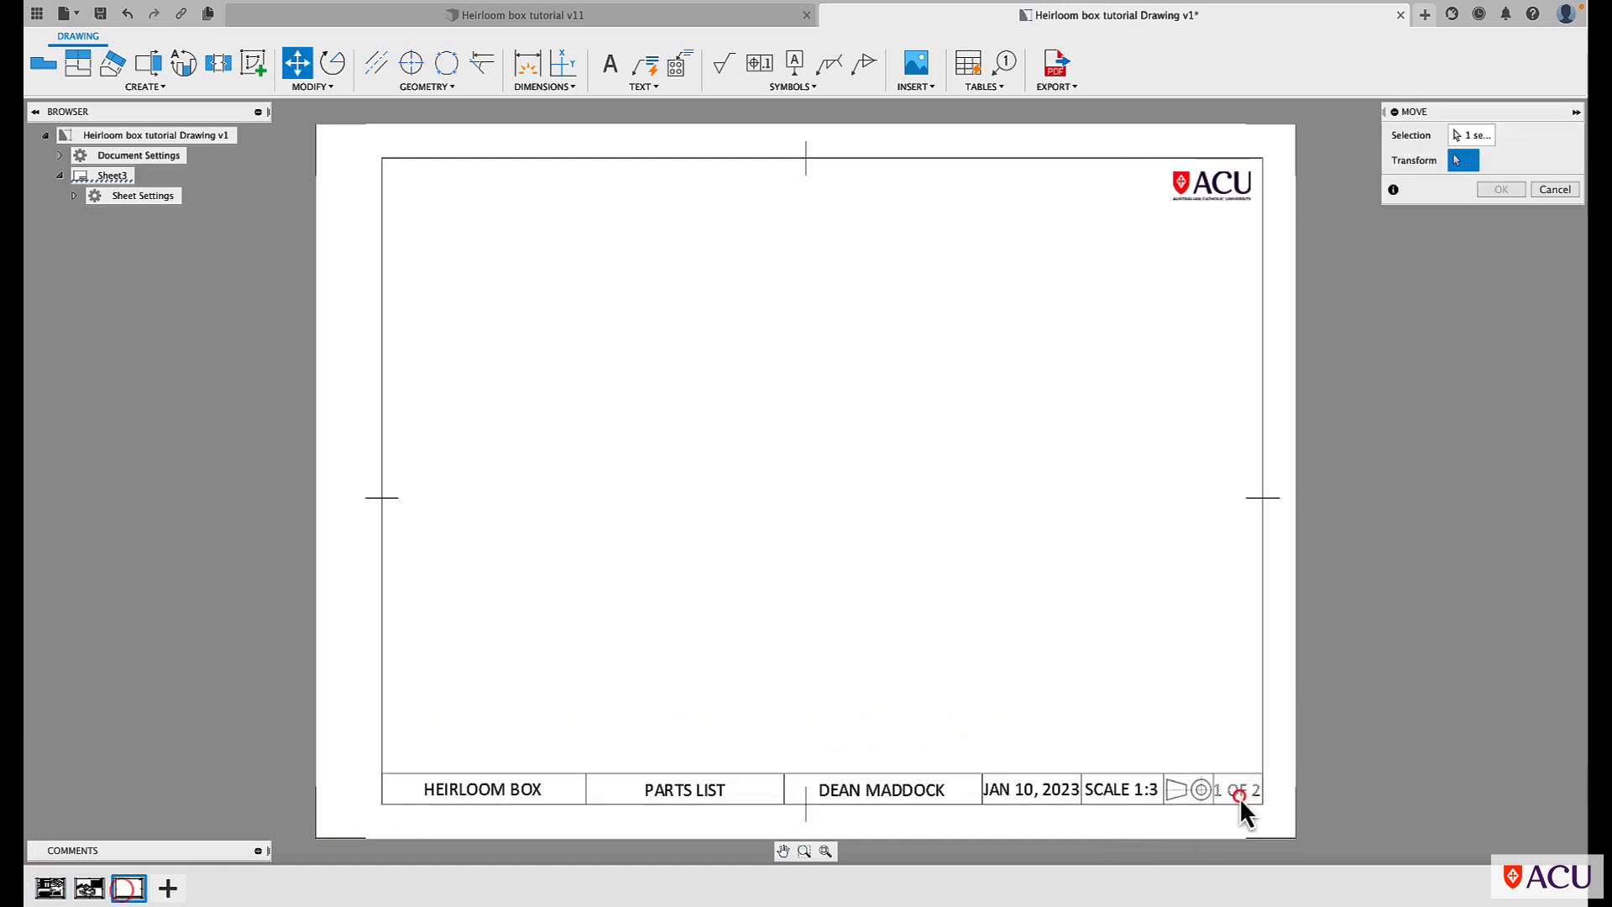
left_click(1239, 793)
left_click(1093, 698)
left_click(703, 426)
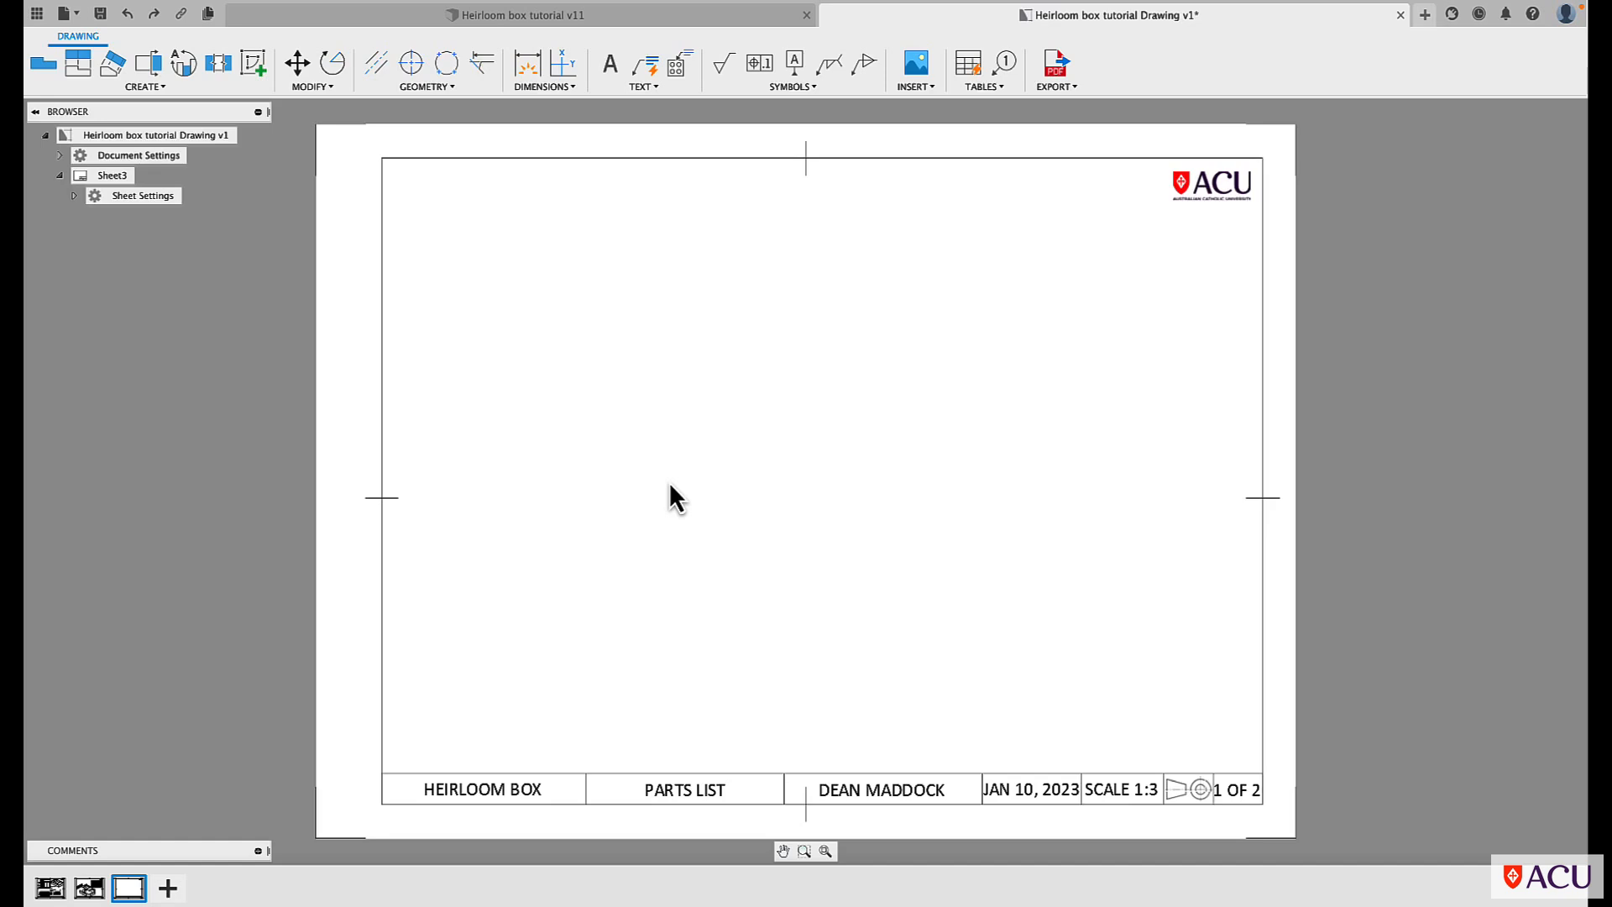
Place a custom table in the upper part of the sheet and enter PARTS LIST in its header row.
left_click(980, 87)
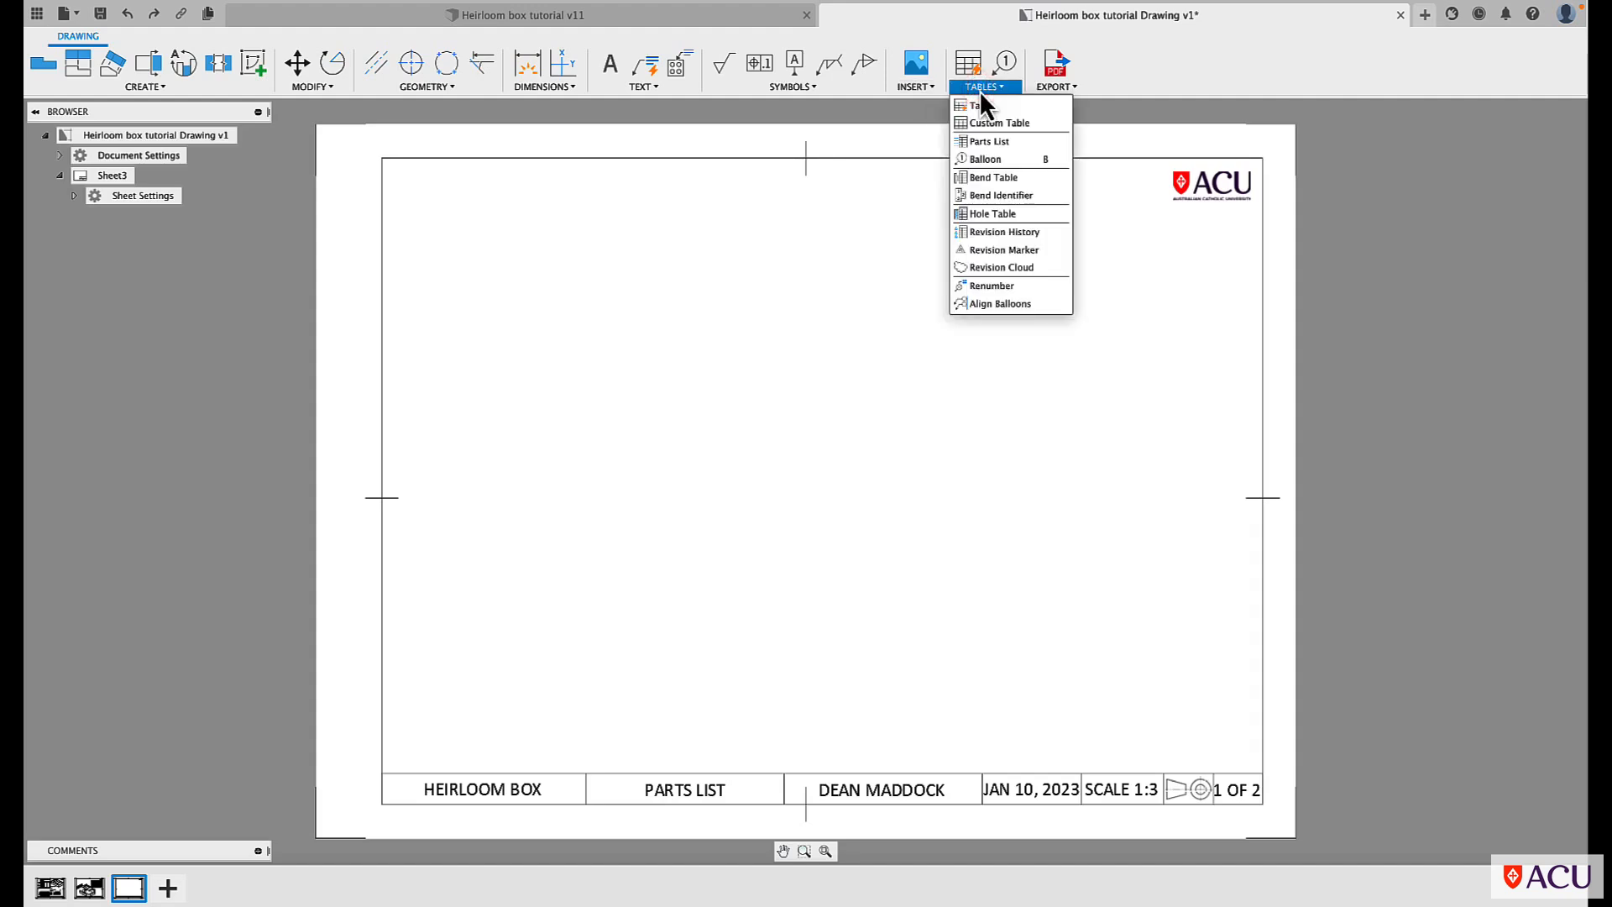
left_click(984, 122)
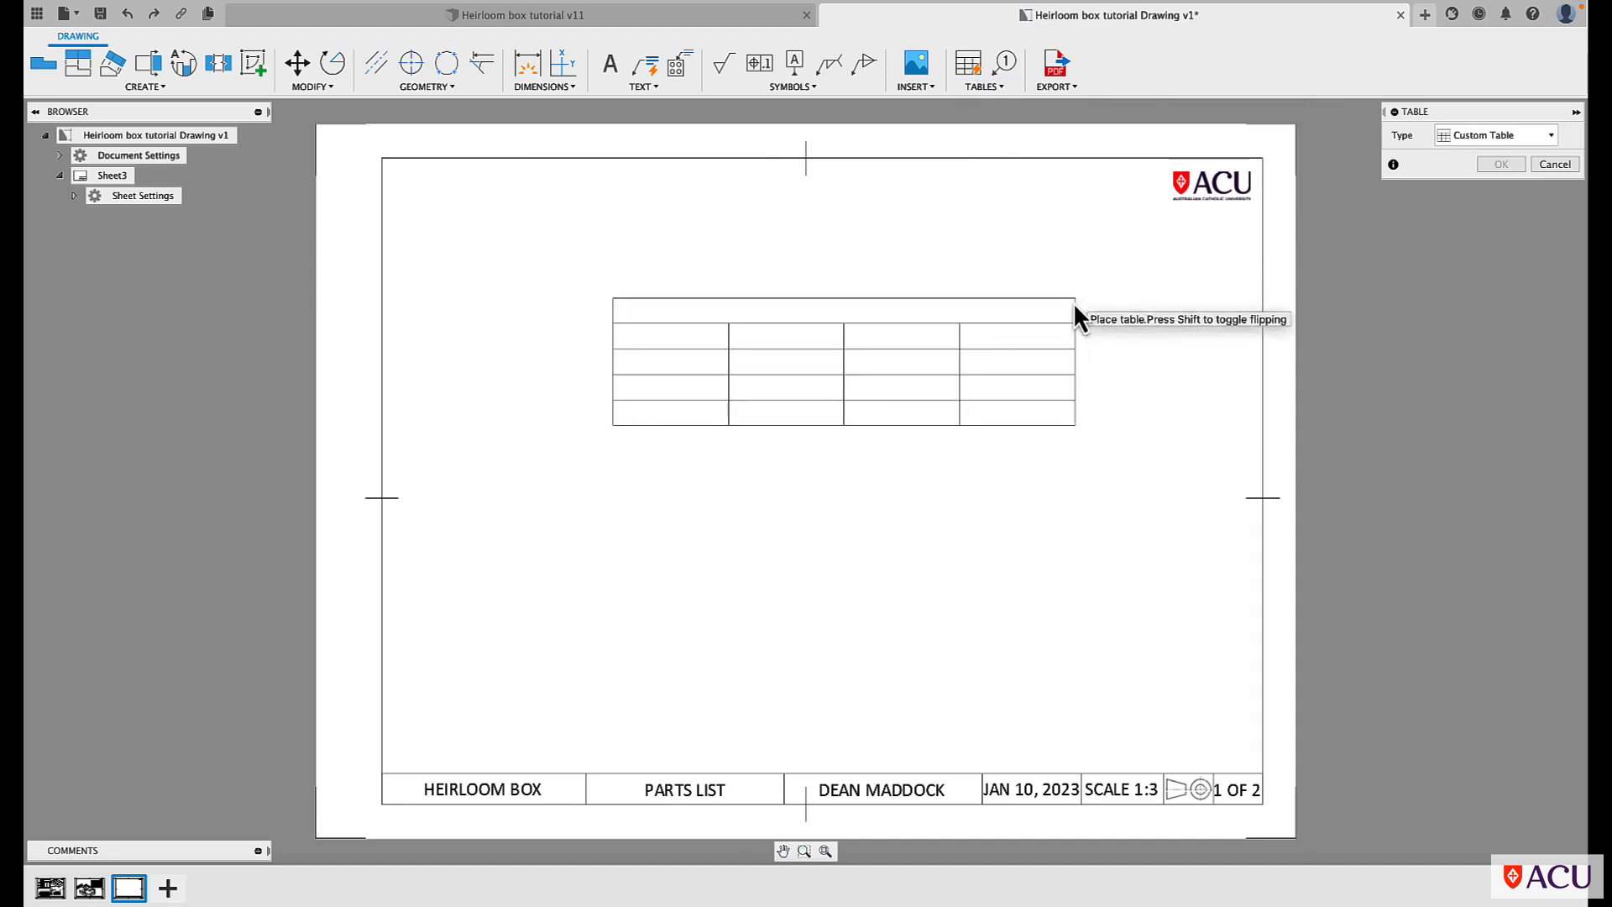
left_click(1065, 304)
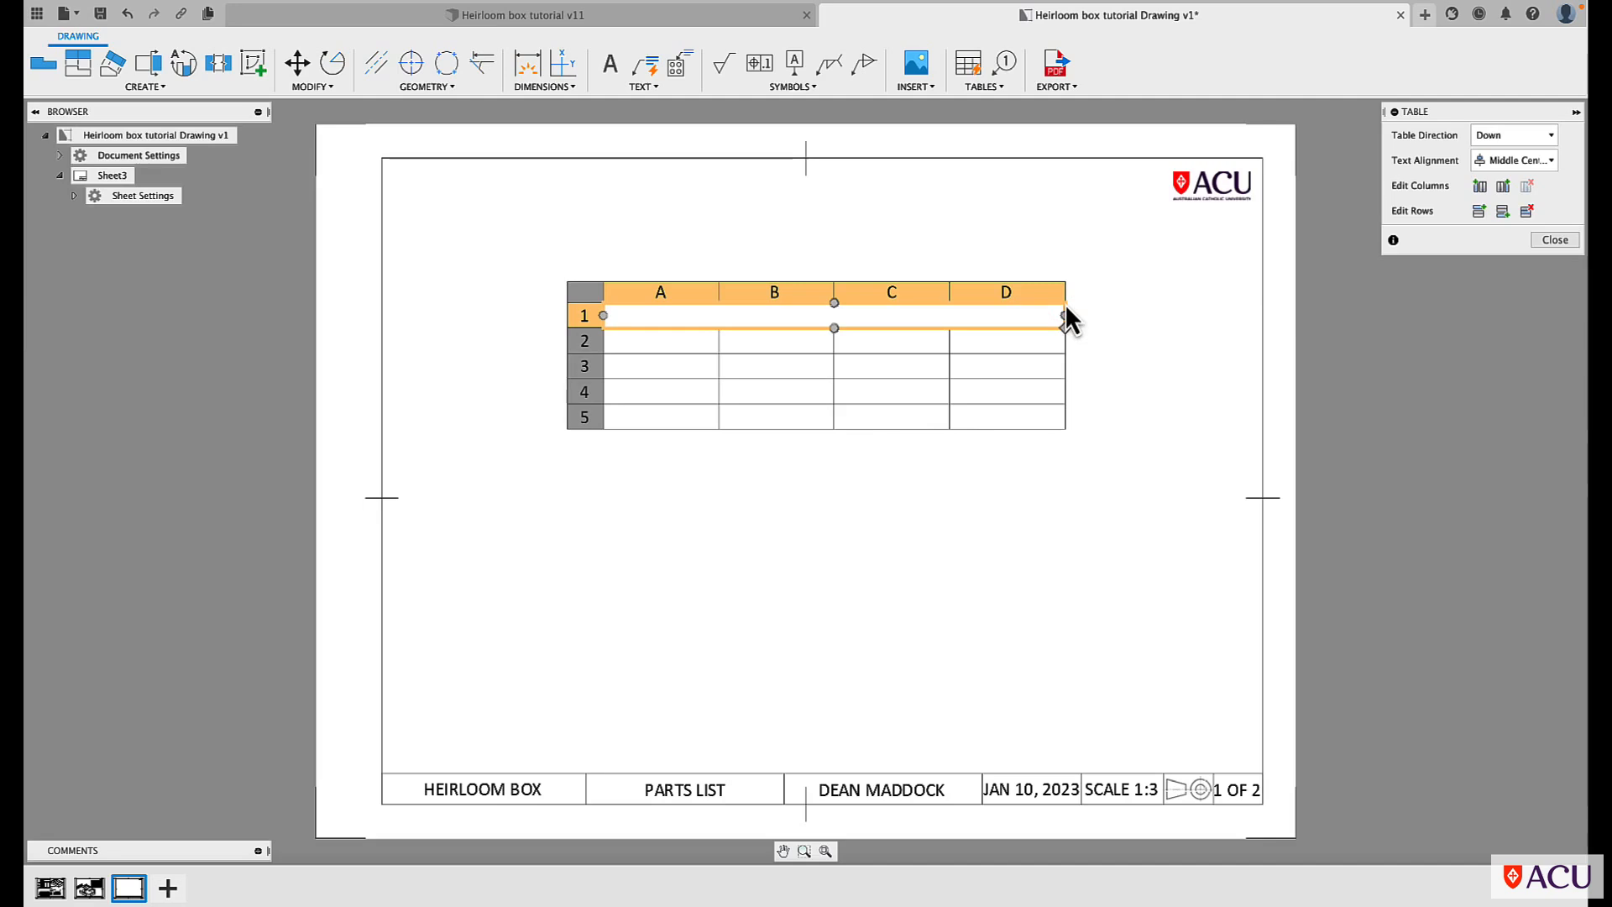
type("P")
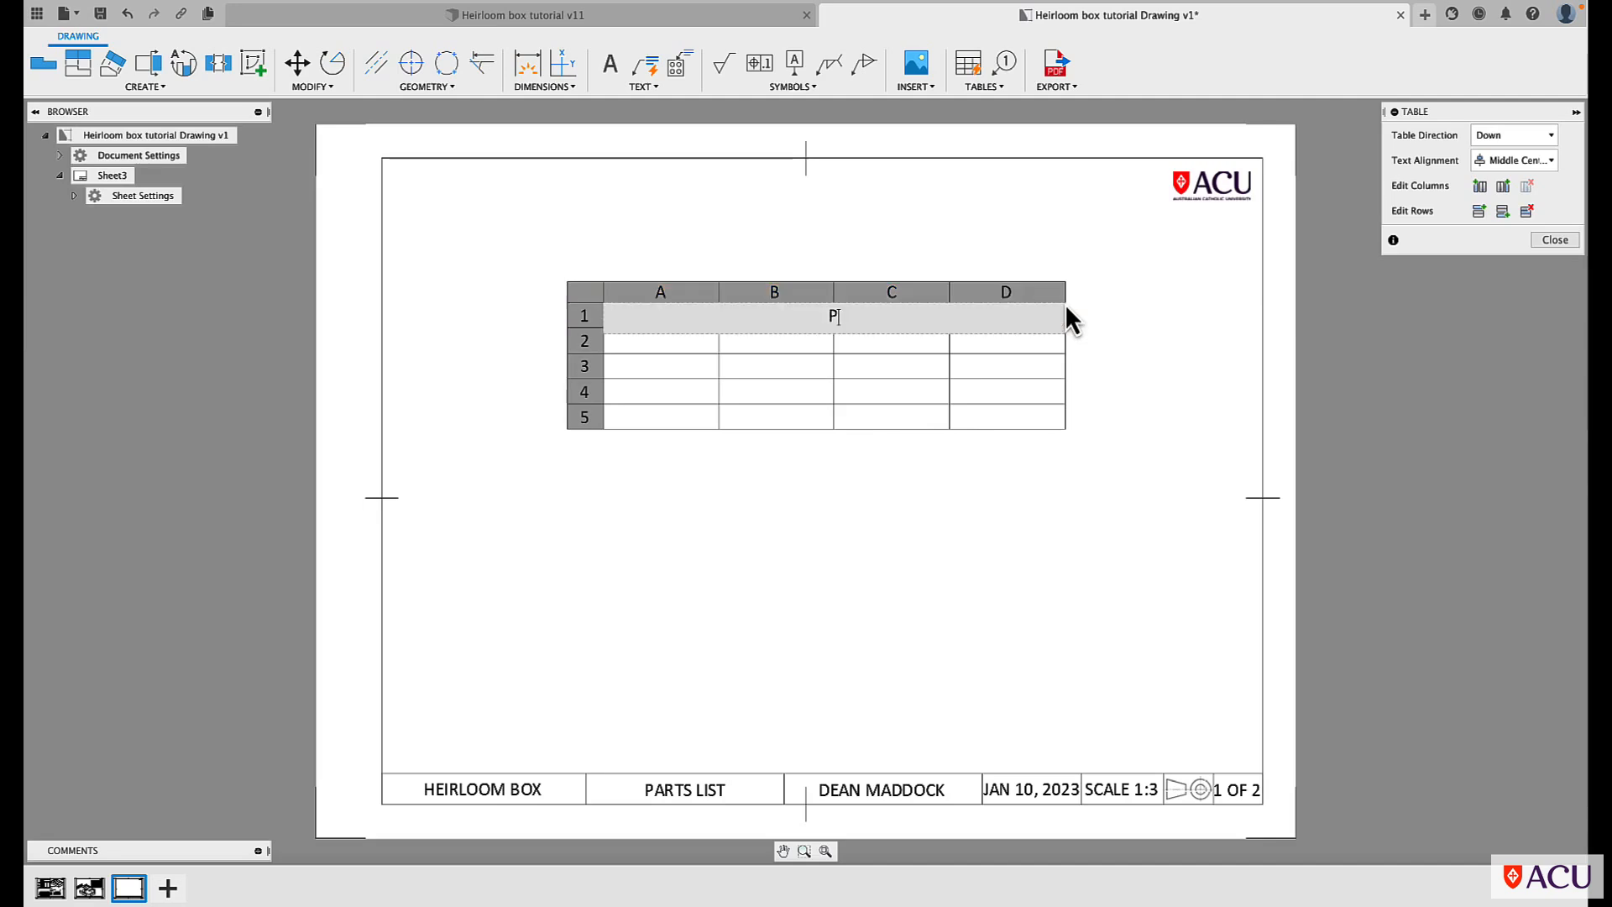
type("ARTS LIST")
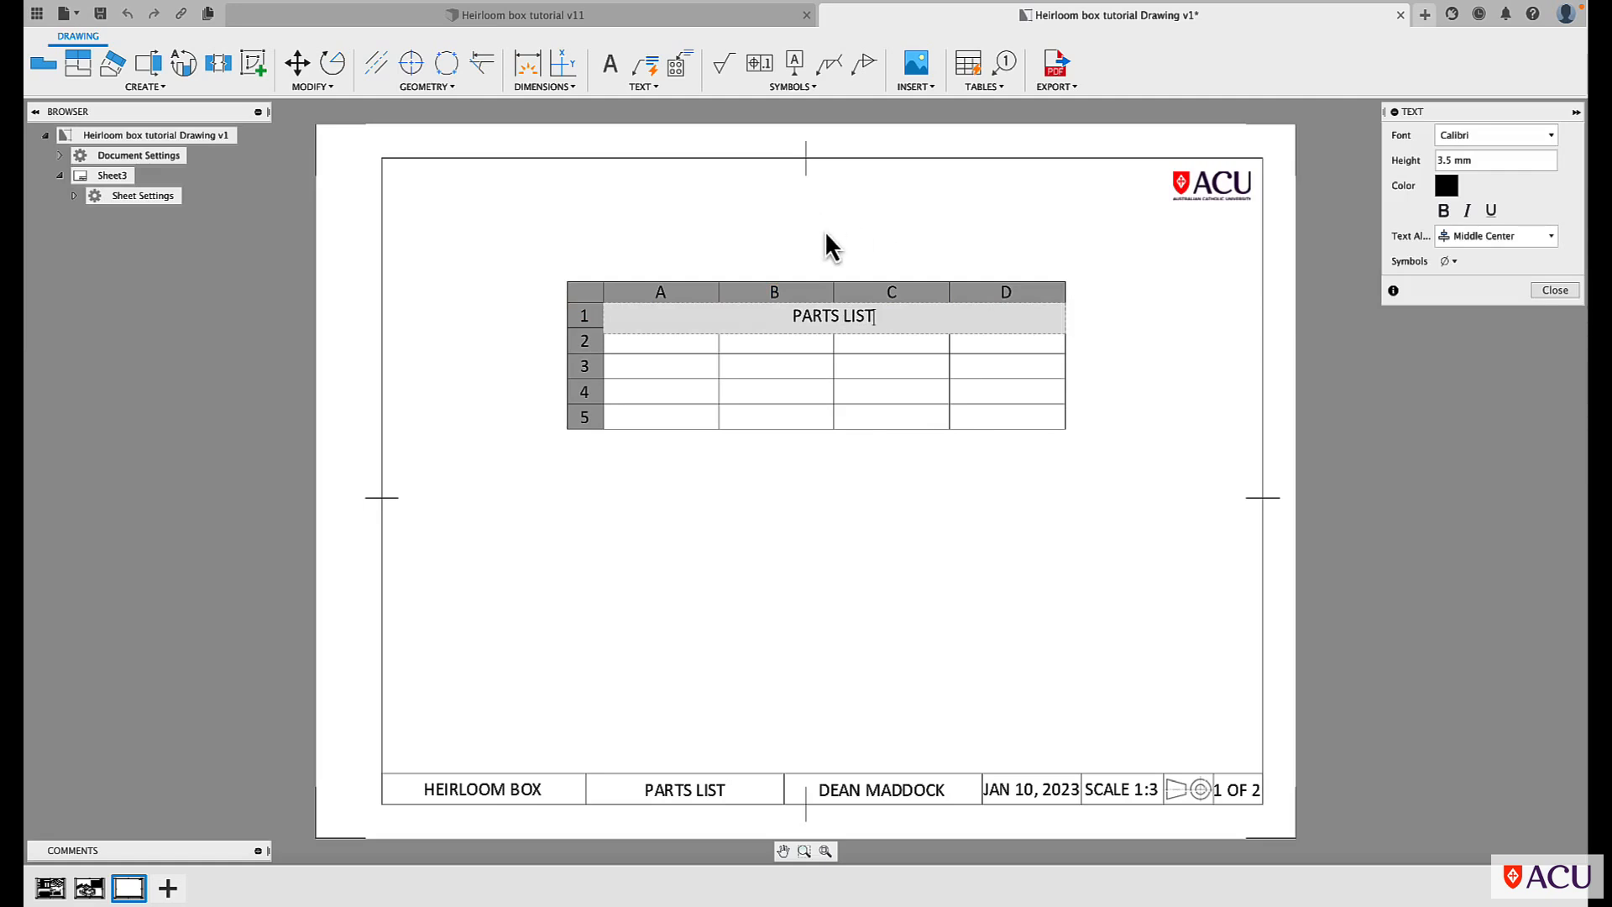
left_click(696, 518)
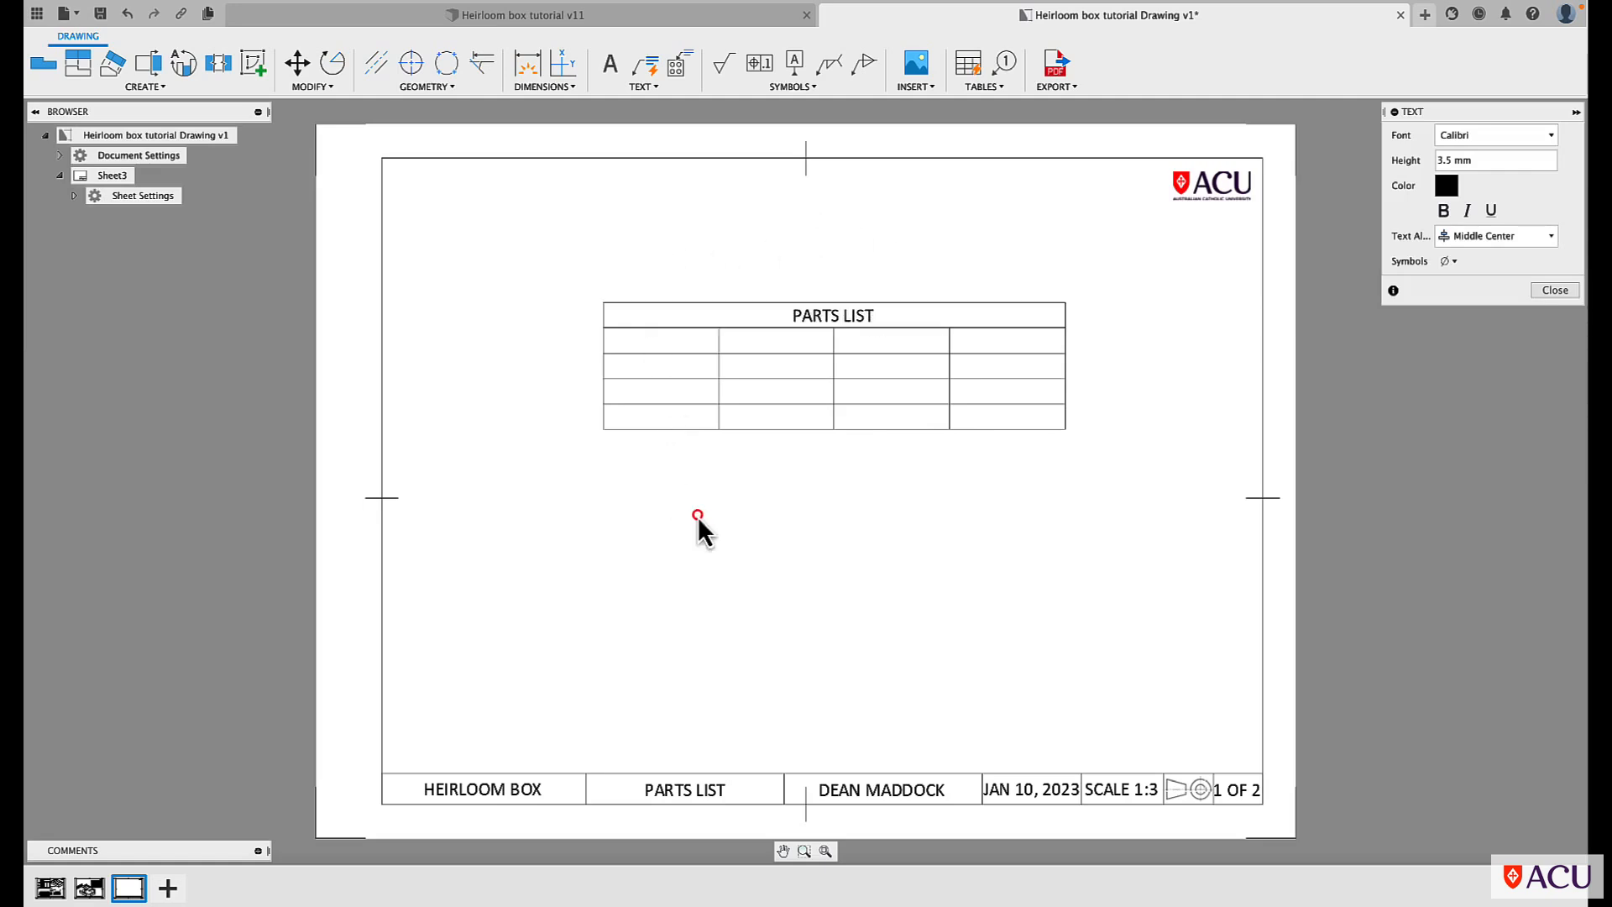
Expand the PARTS LIST table by two columns and four rows, and move it inside the sheet border.
double_click(653, 345)
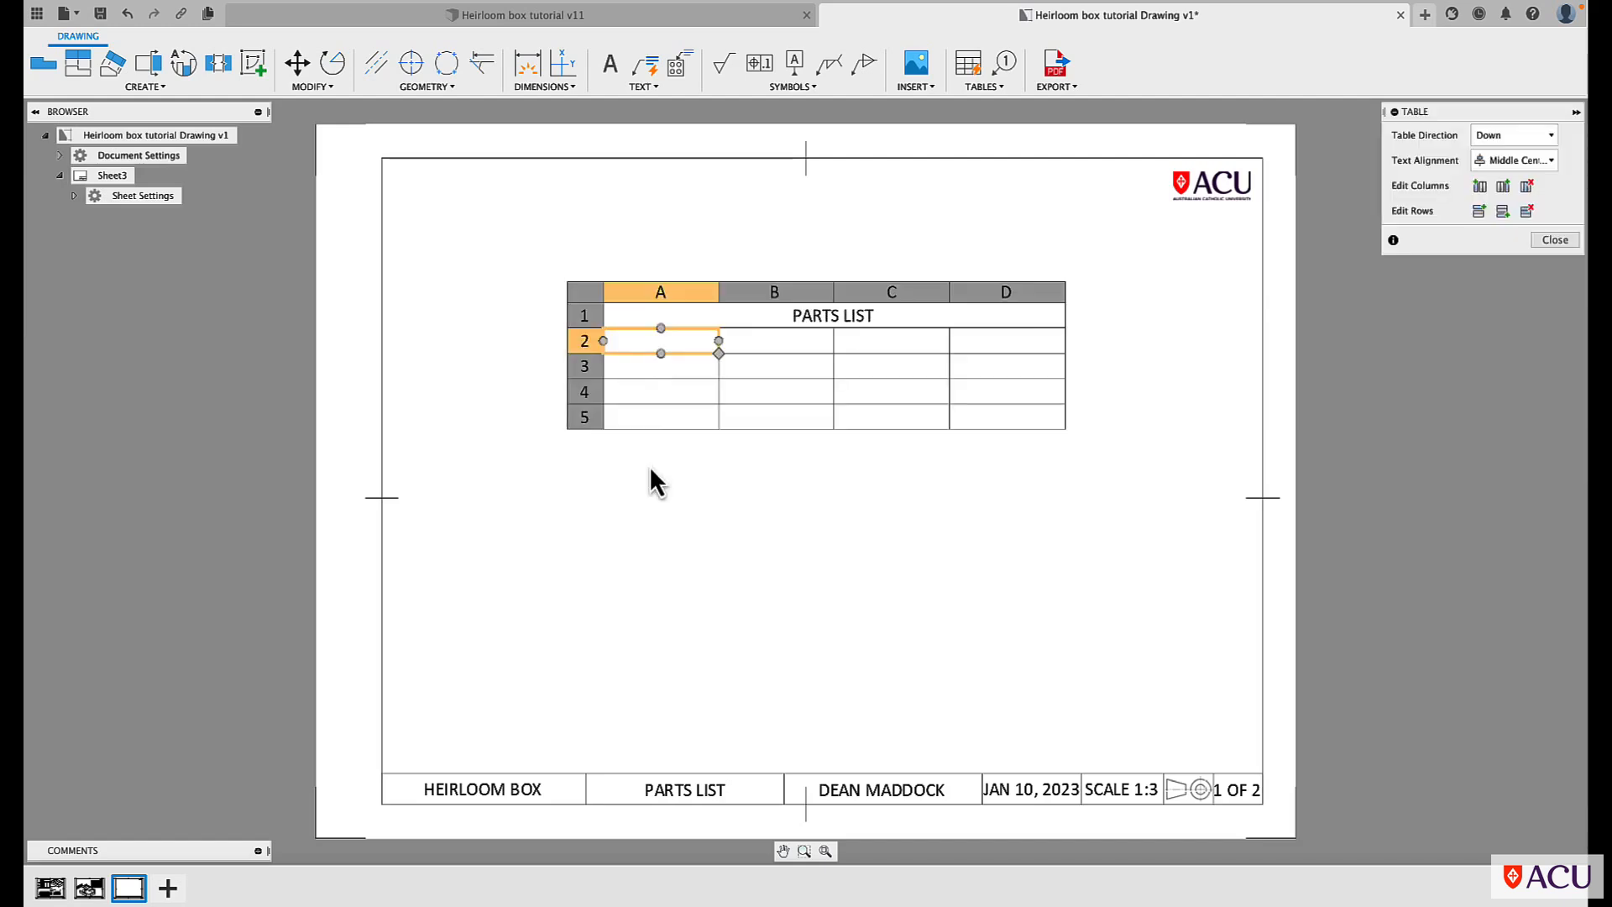
left_click(1500, 186)
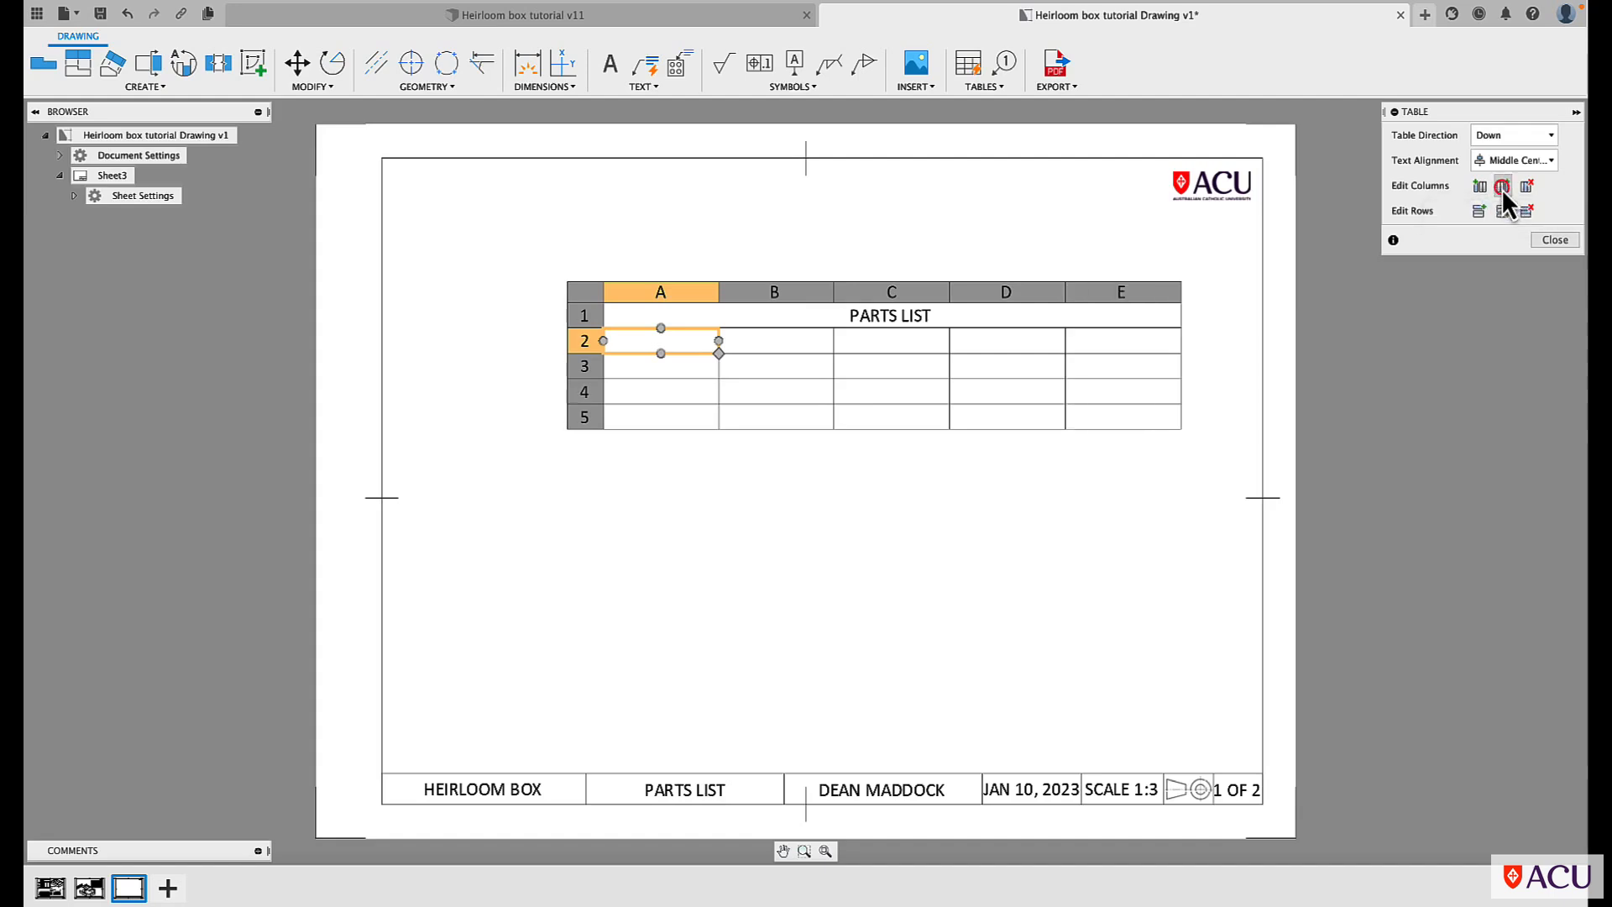
left_click(1500, 187)
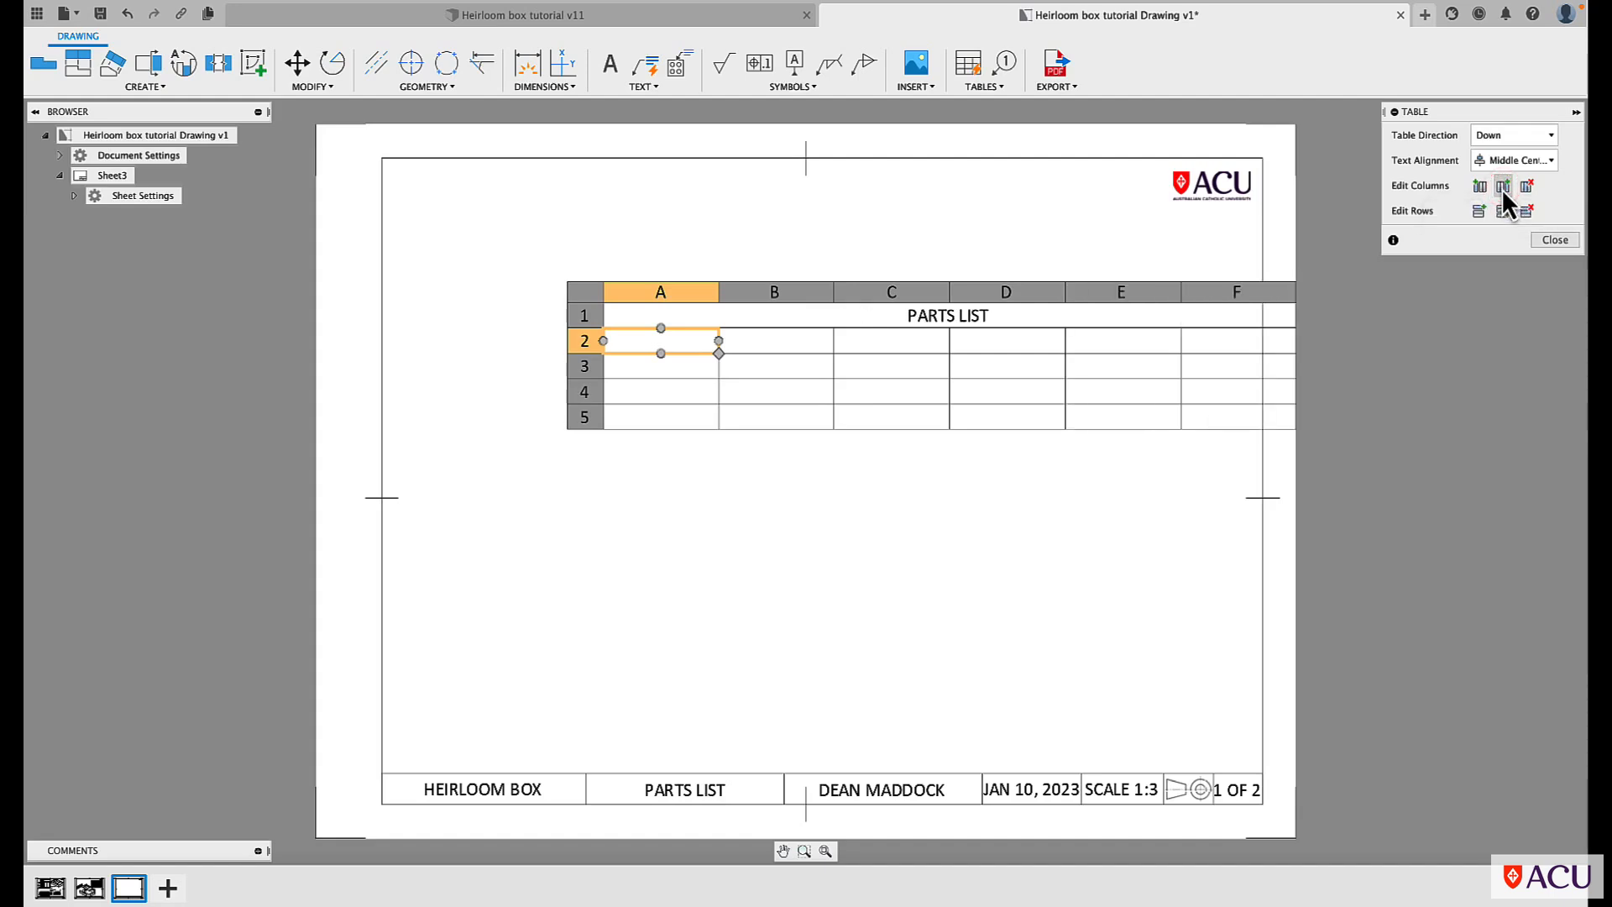
left_click(1499, 210)
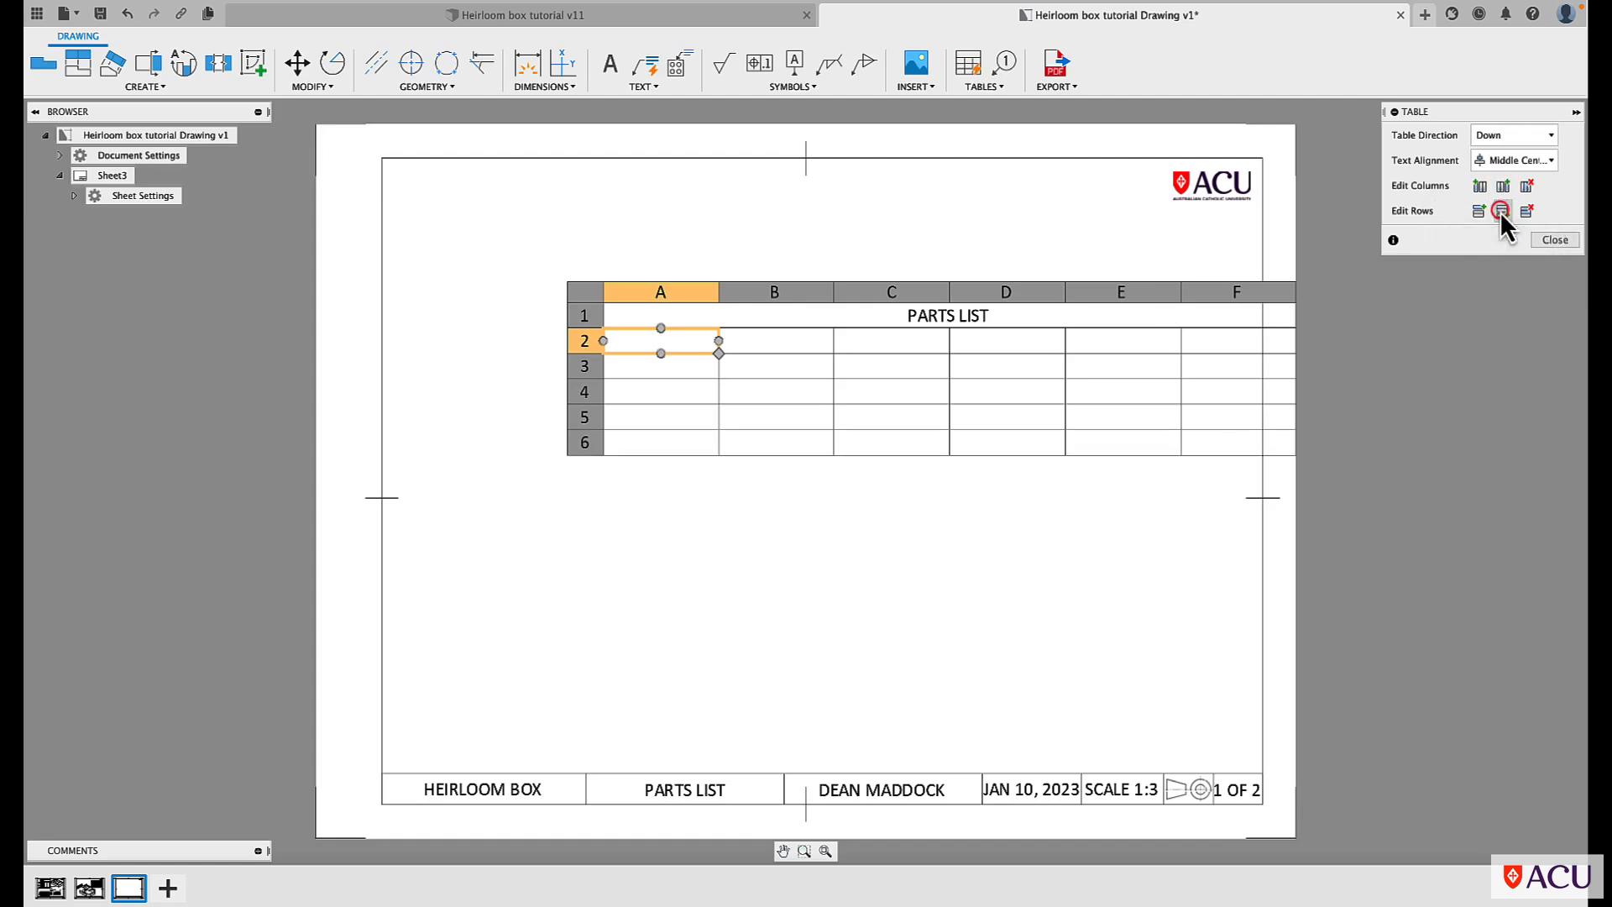
left_click(1499, 210)
left_click(1499, 210)
left_click(1499, 210)
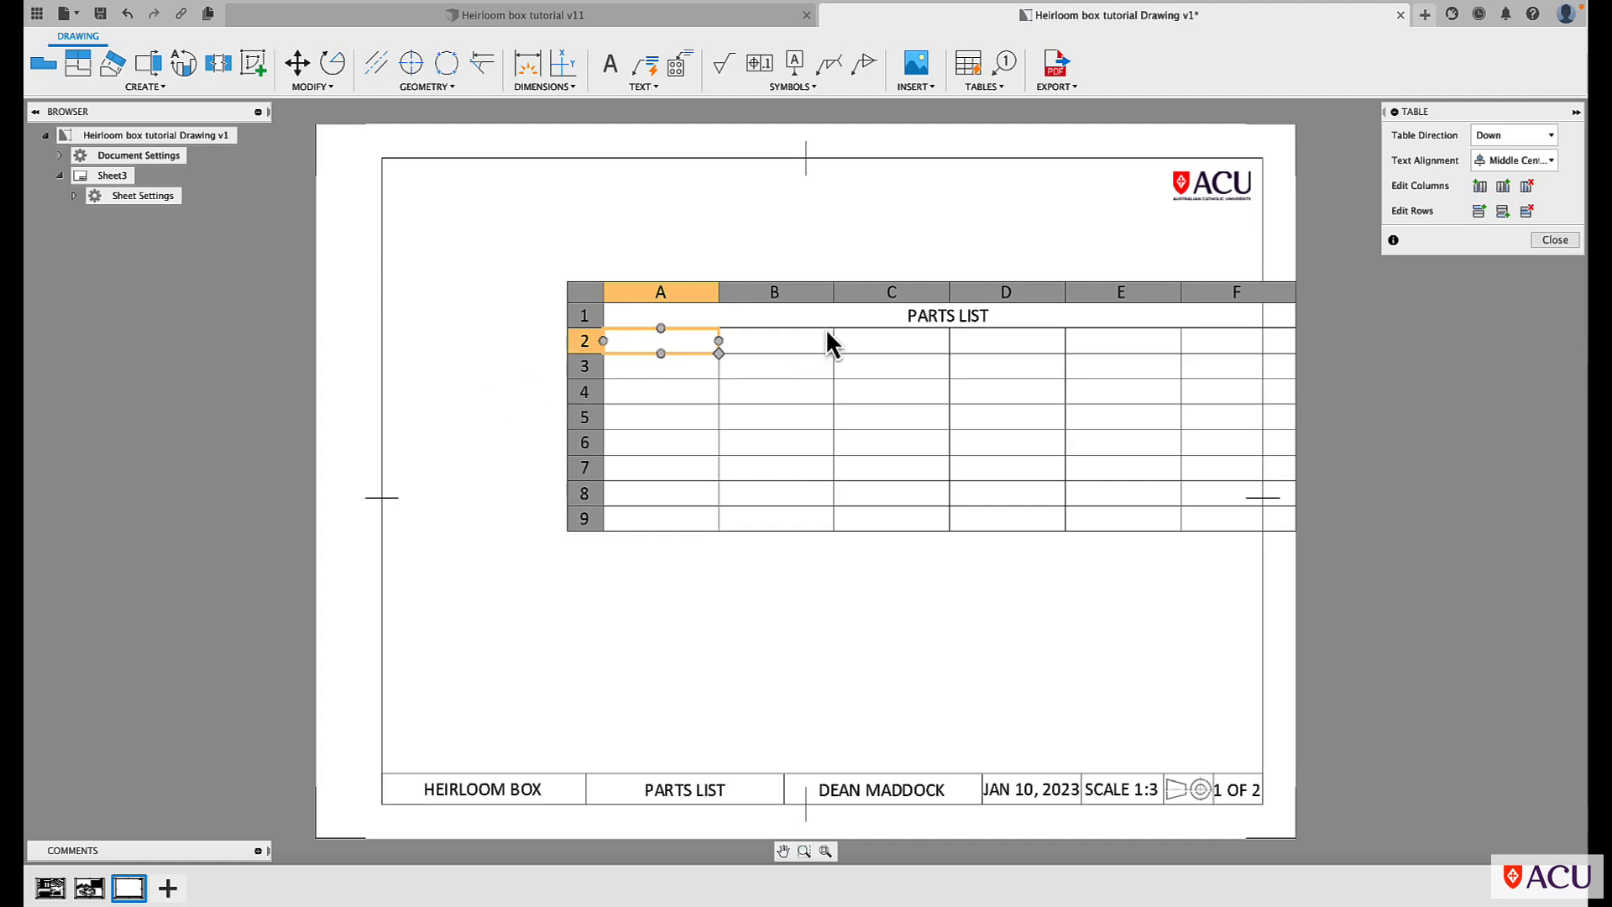
left_click(658, 219)
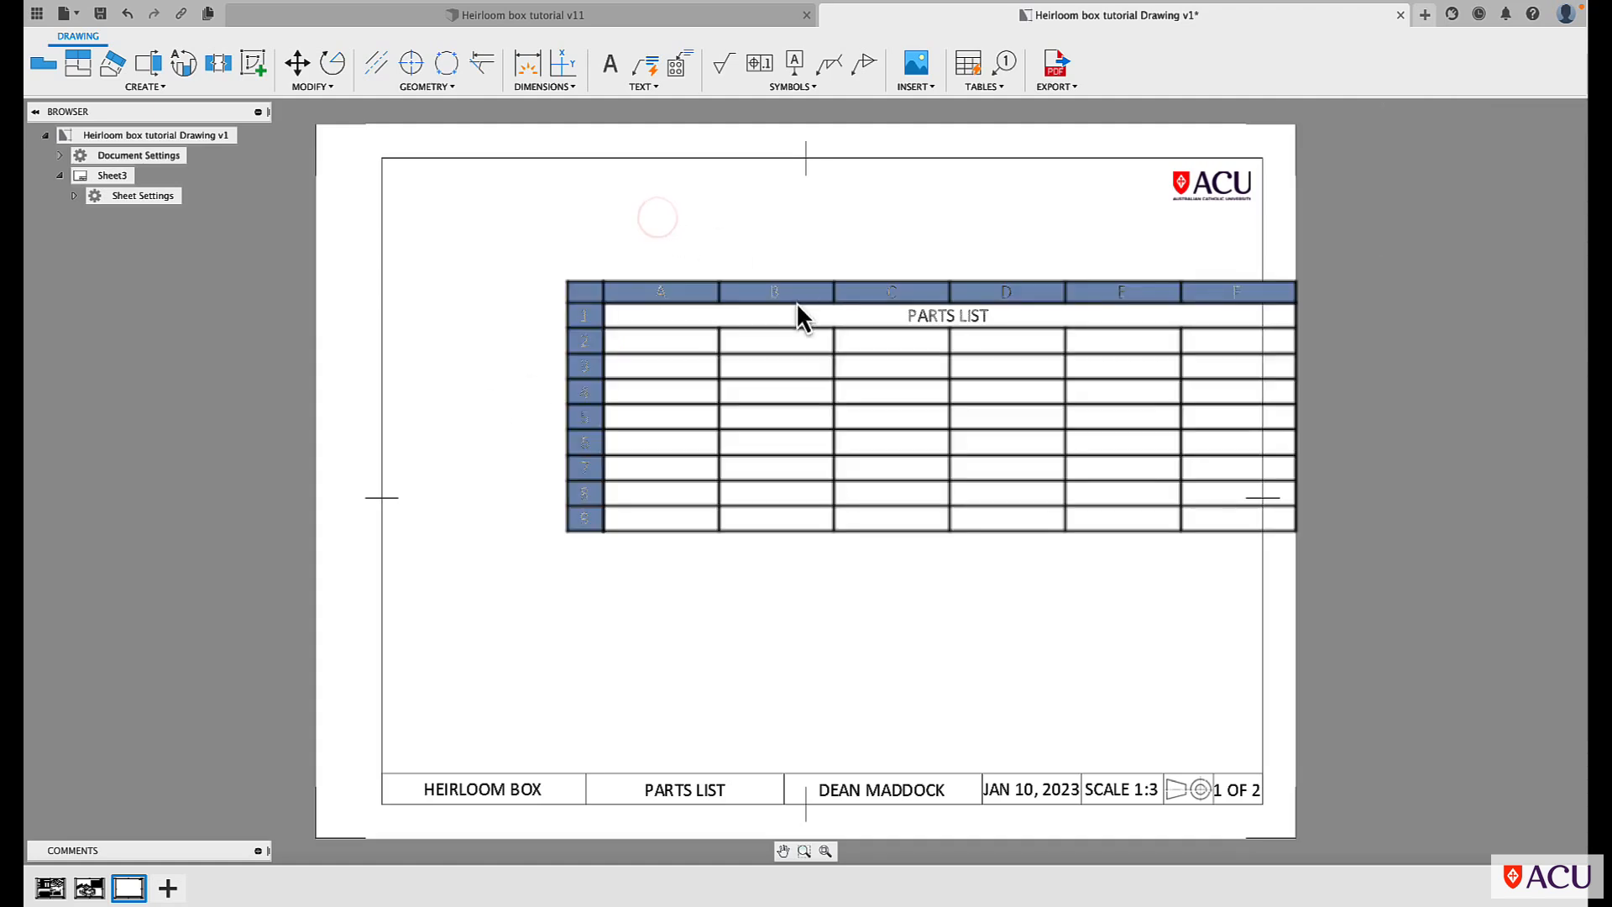
left_click_drag(792, 304, 697, 292)
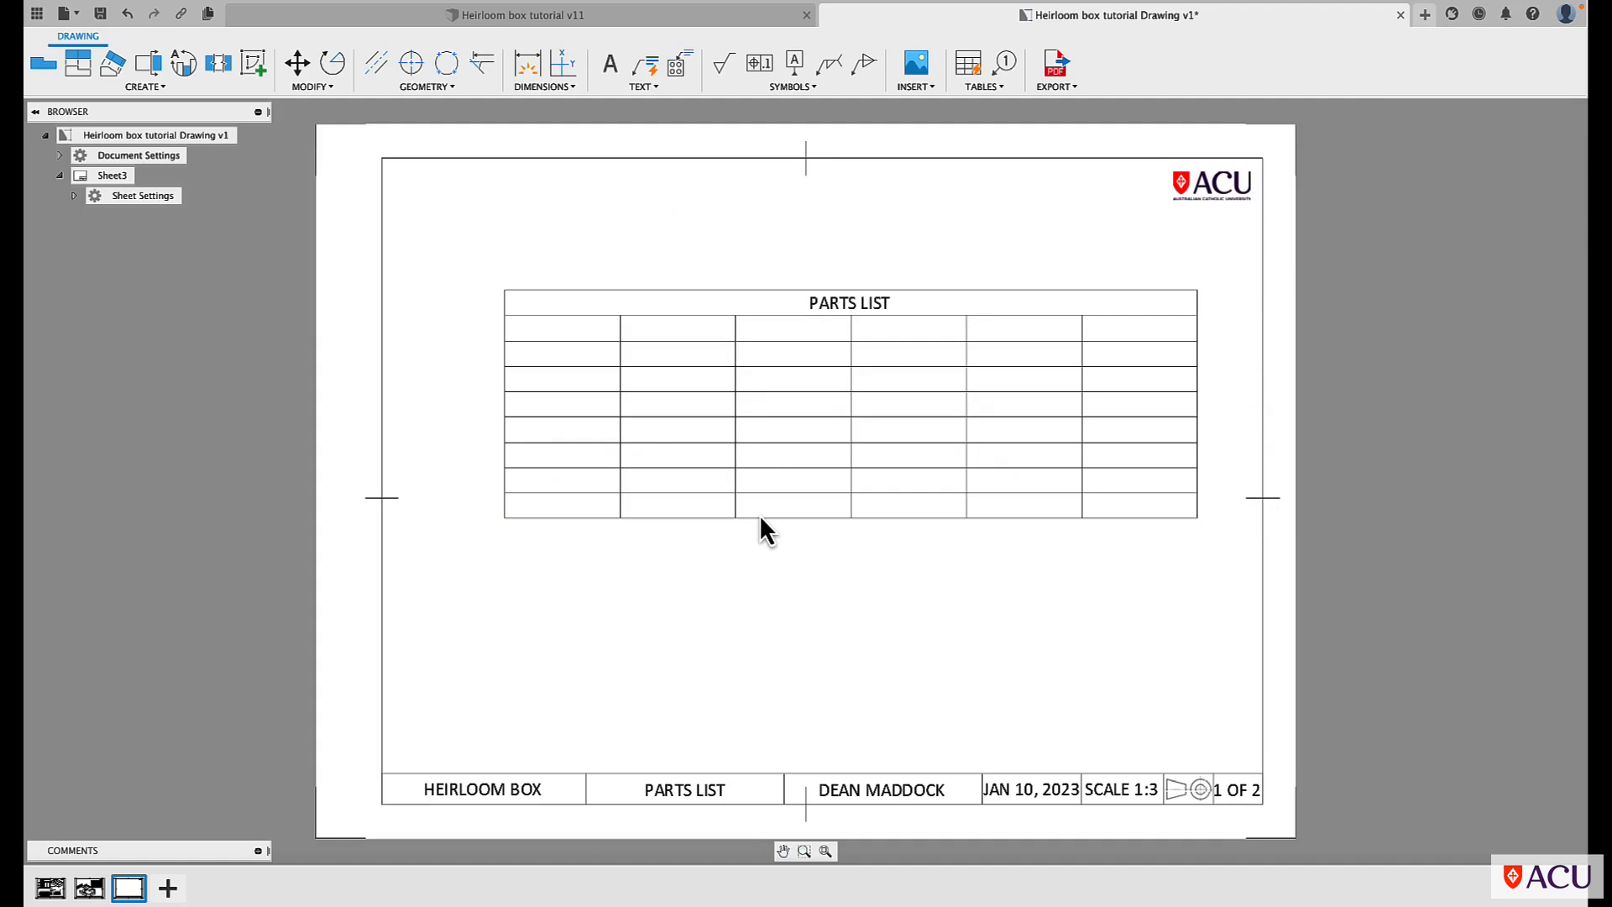
Enter MATERIAL and # OF as the first two column headings in row 2 of the PARTS LIST table.
double_click(538, 331)
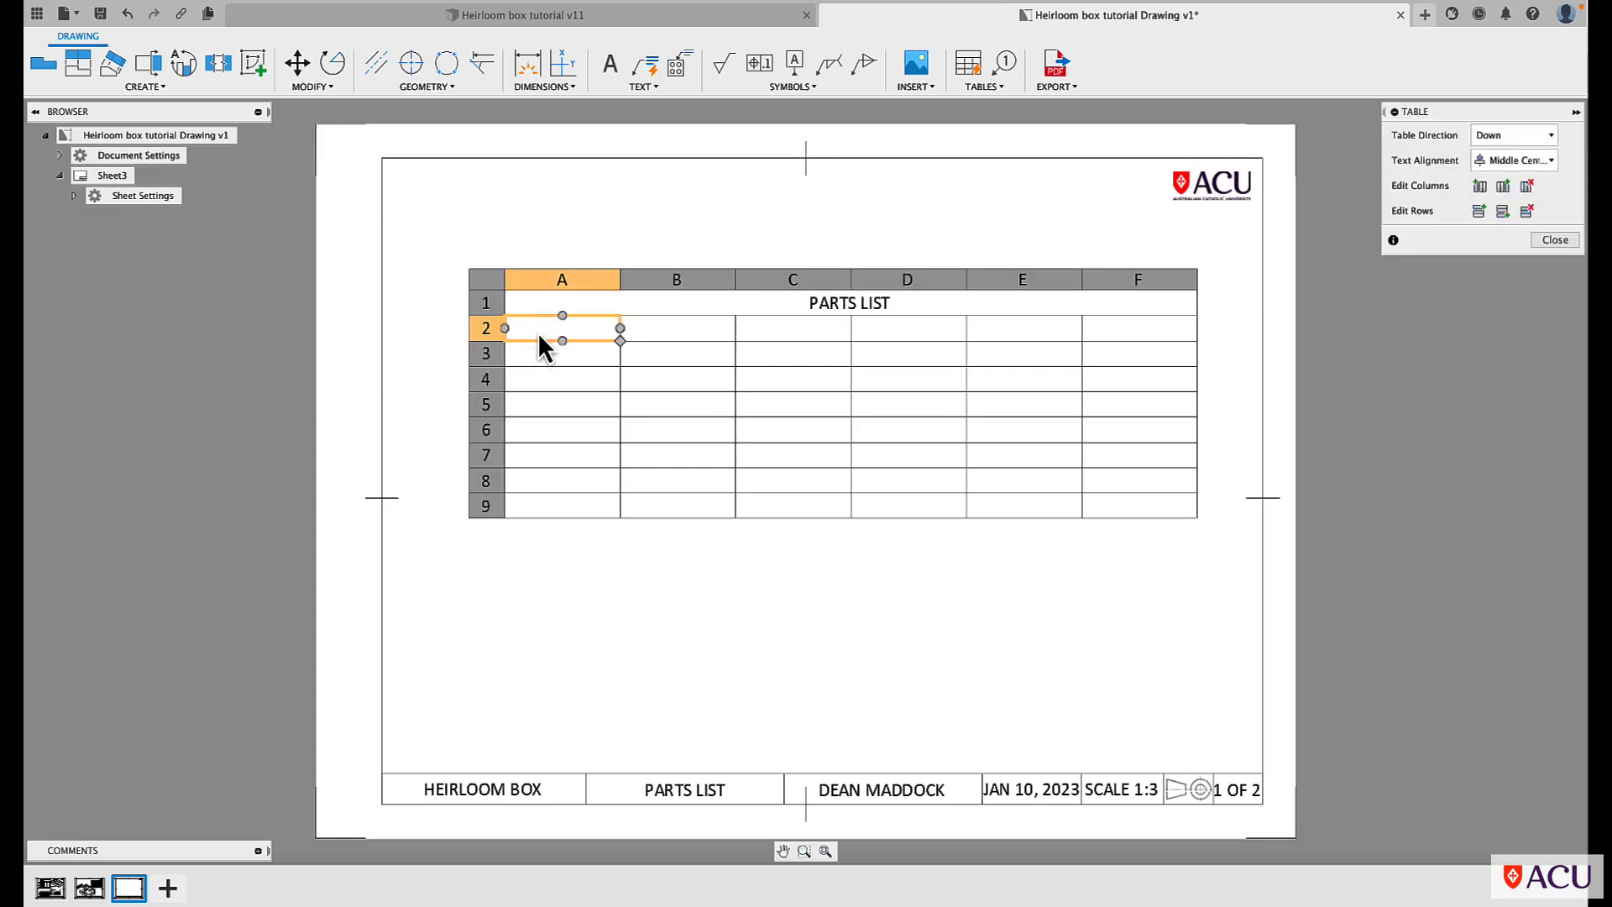
type("MATERIAL")
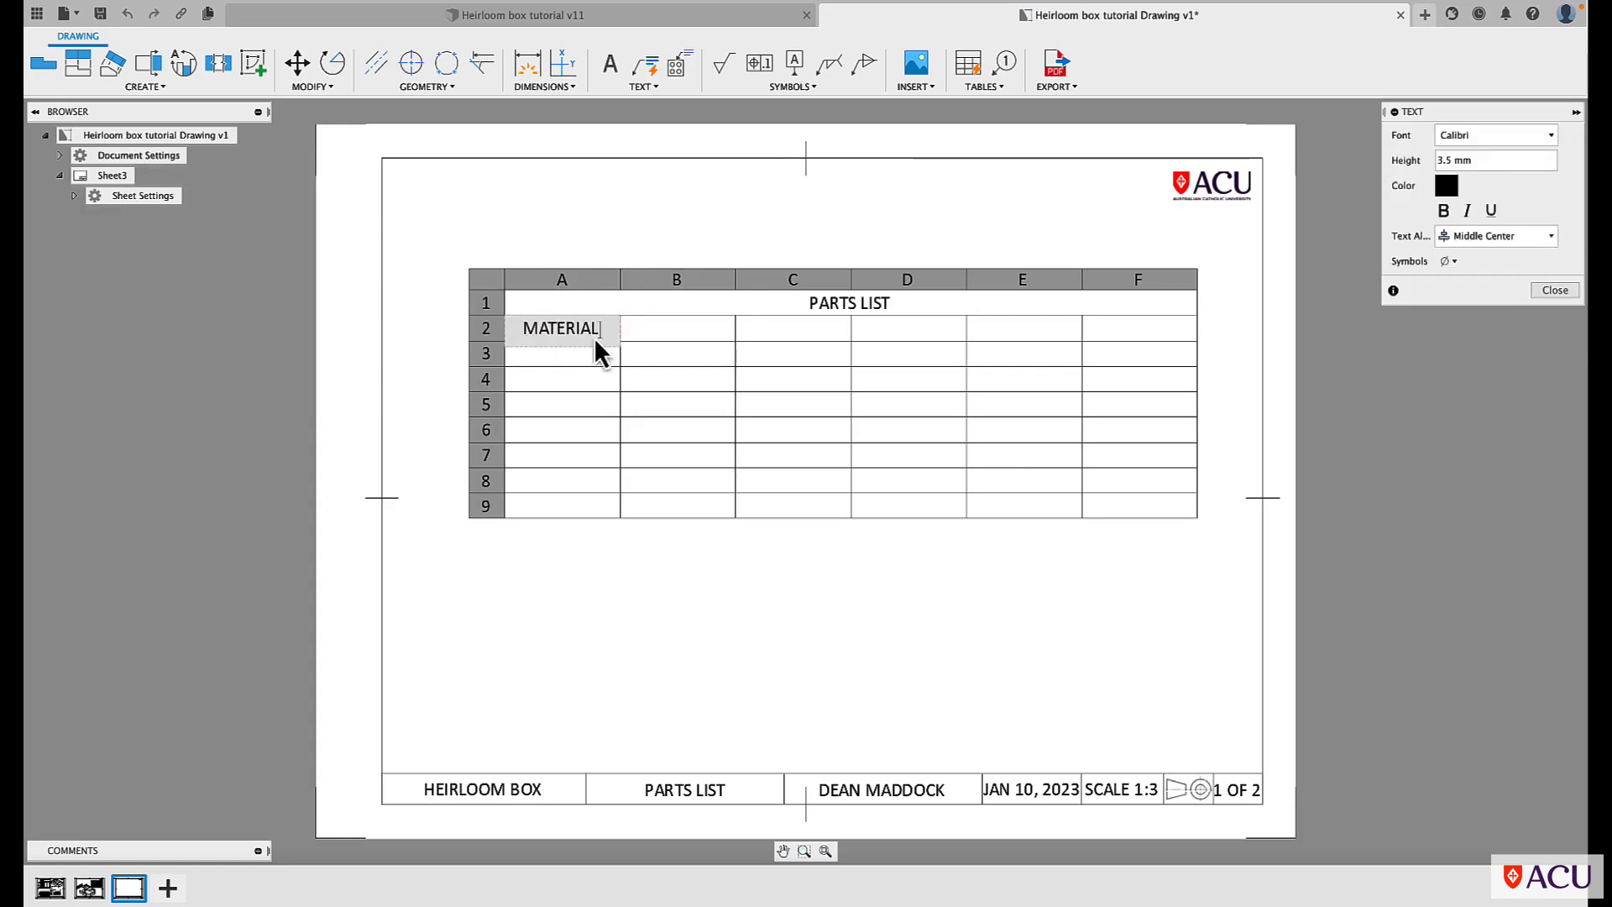
left_click(650, 325)
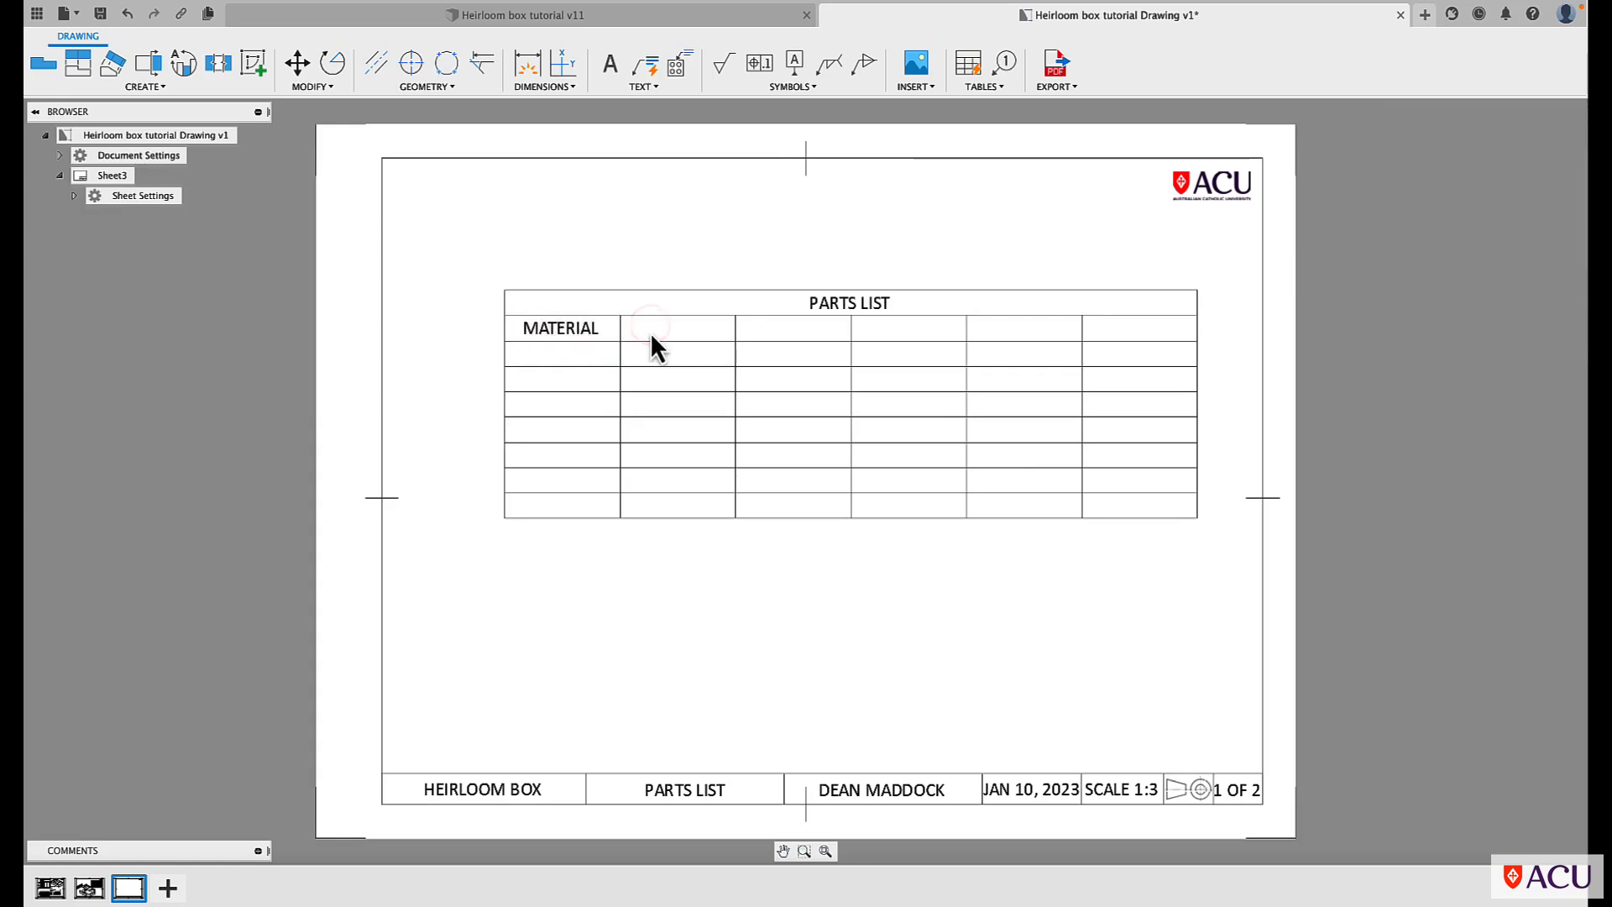
double_click(650, 330)
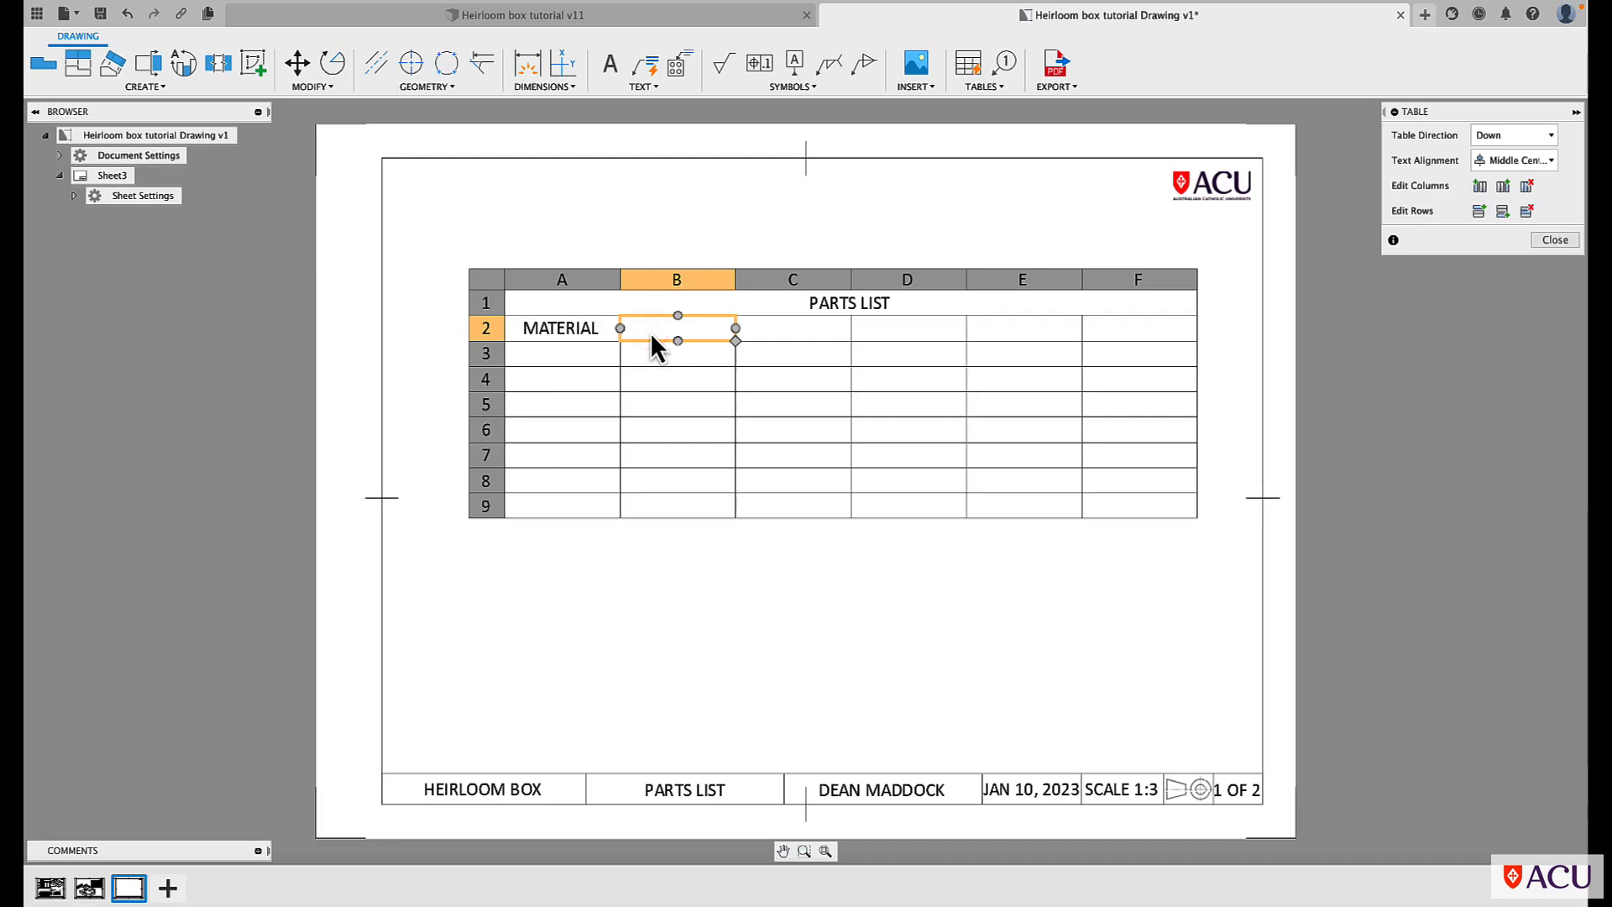
double_click(650, 330)
type("# OF")
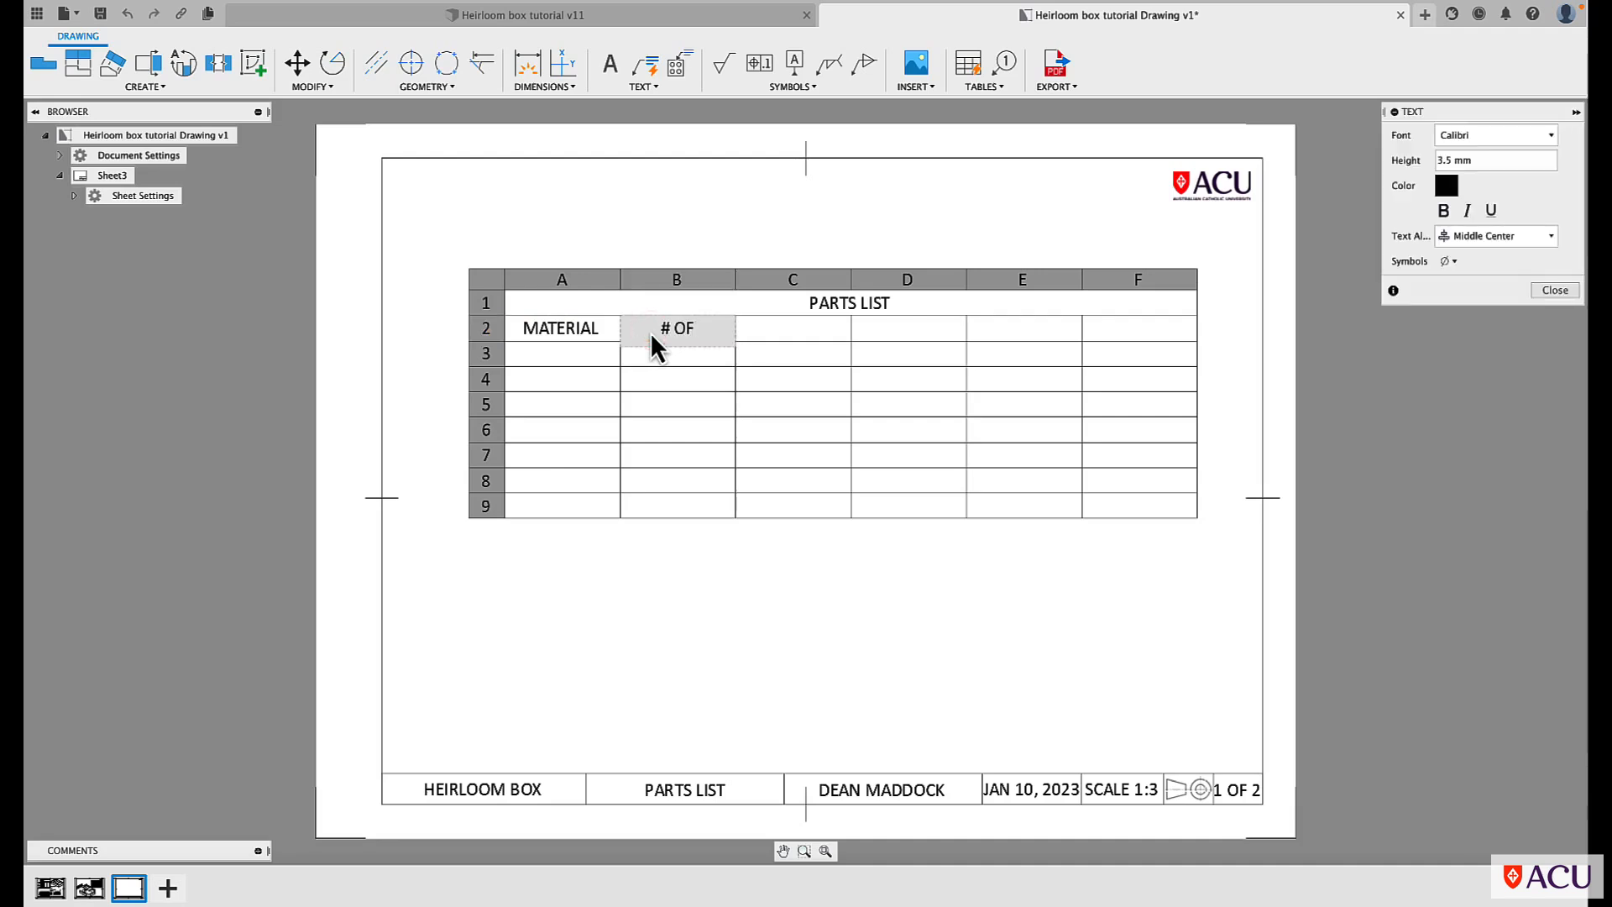
Enter L, W and T as the headings of columns C, D and E in row 2.
left_click(779, 329)
double_click(779, 329)
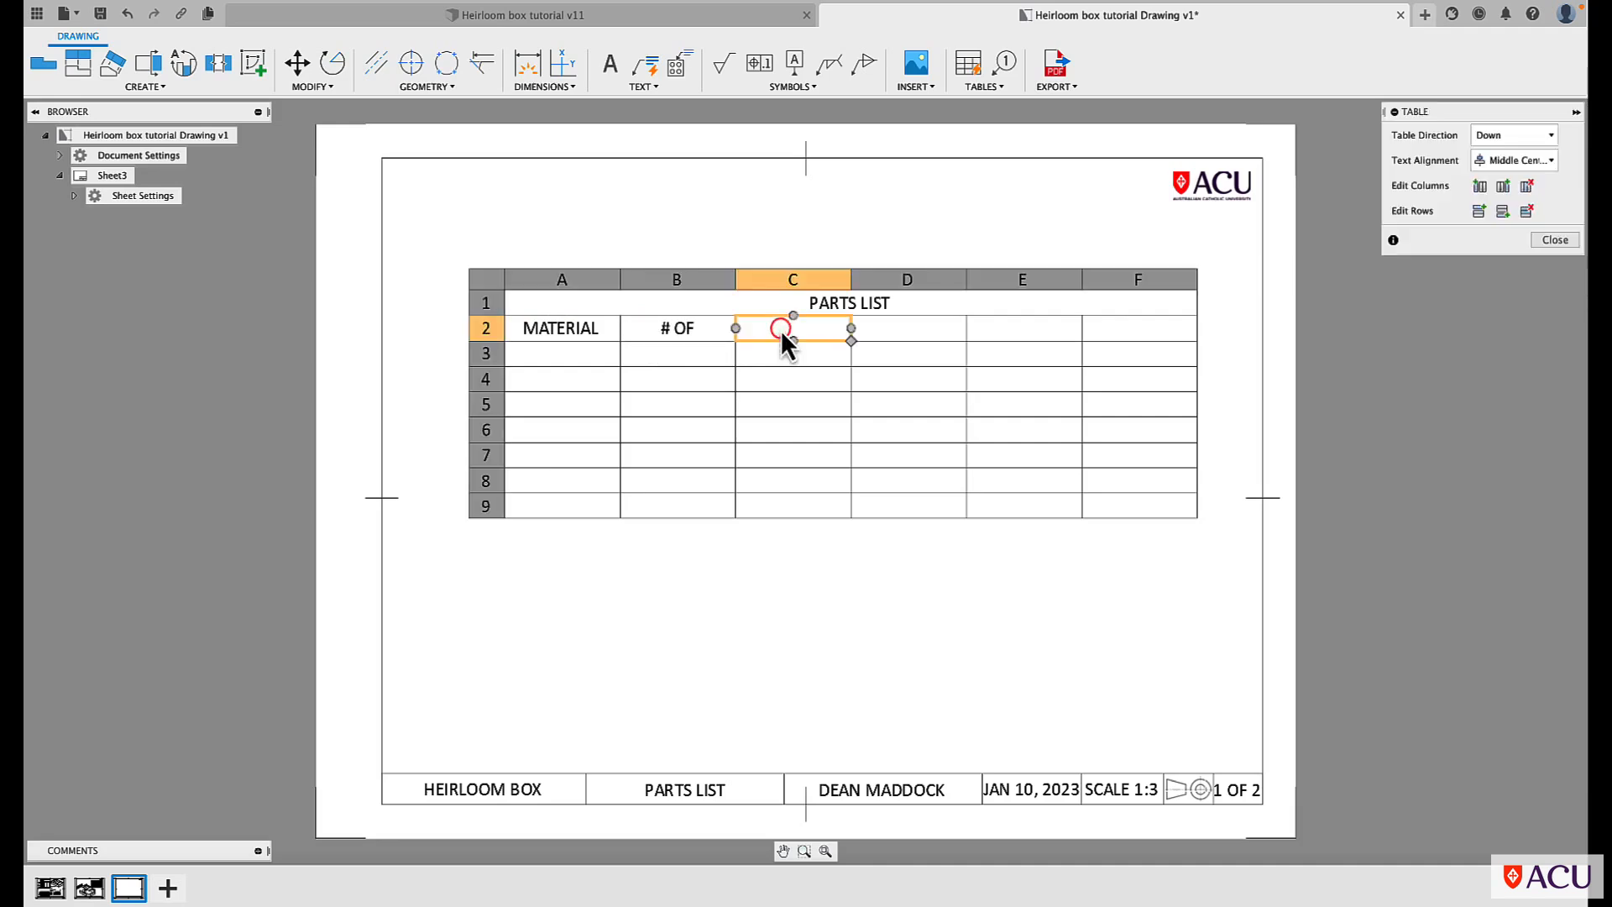
type("L")
left_click(877, 329)
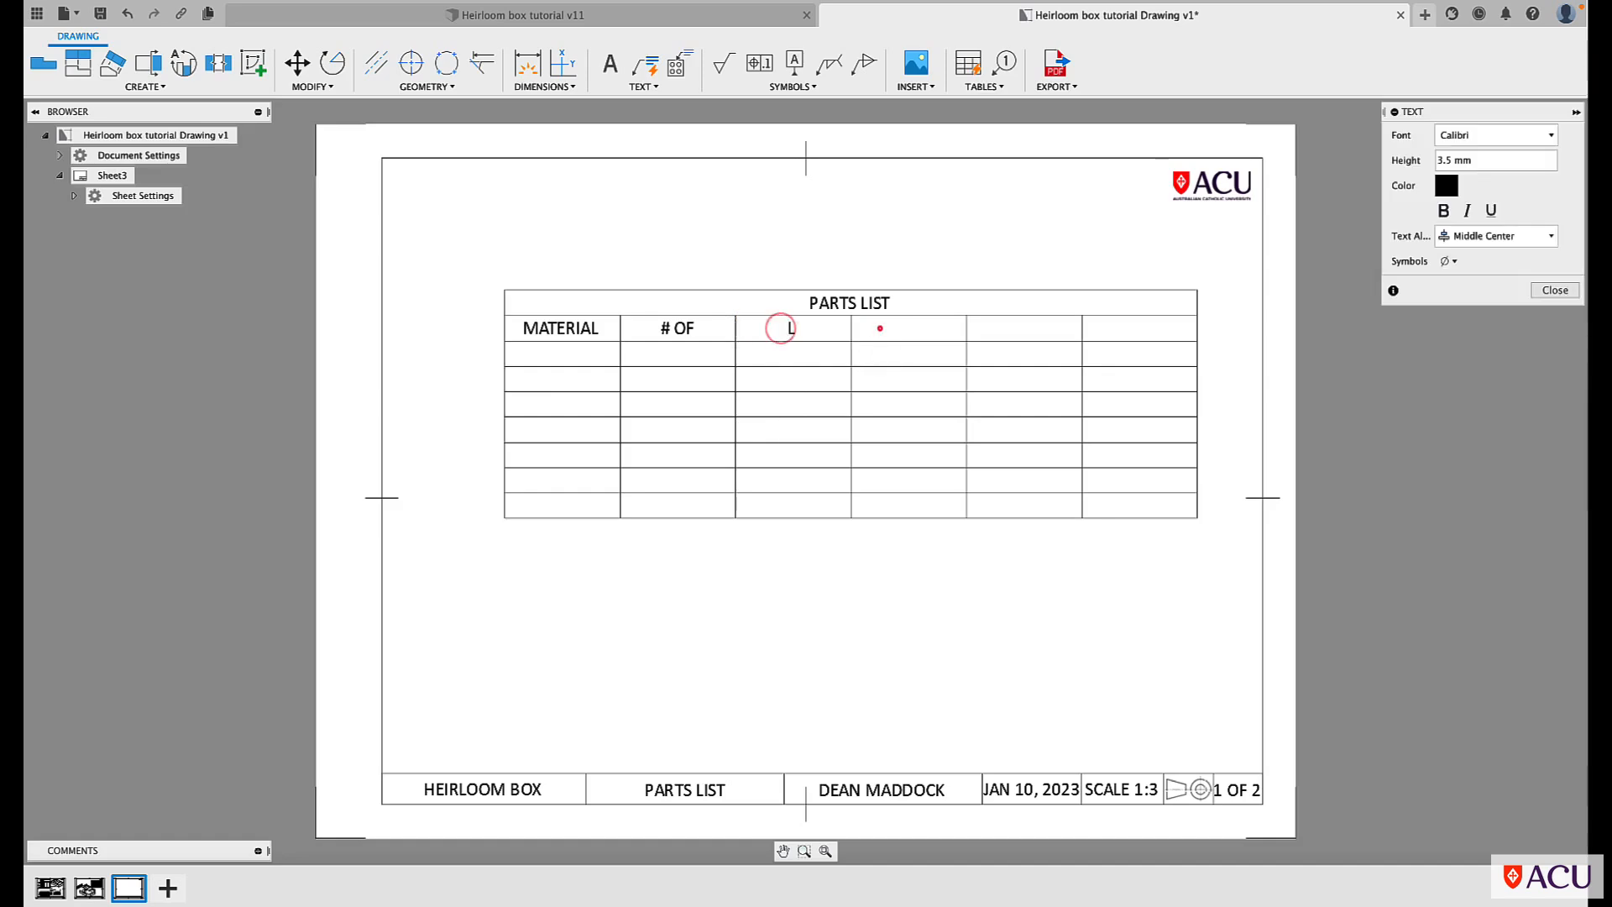
double_click(879, 330)
type("W")
left_click(994, 332)
double_click(994, 333)
type("T")
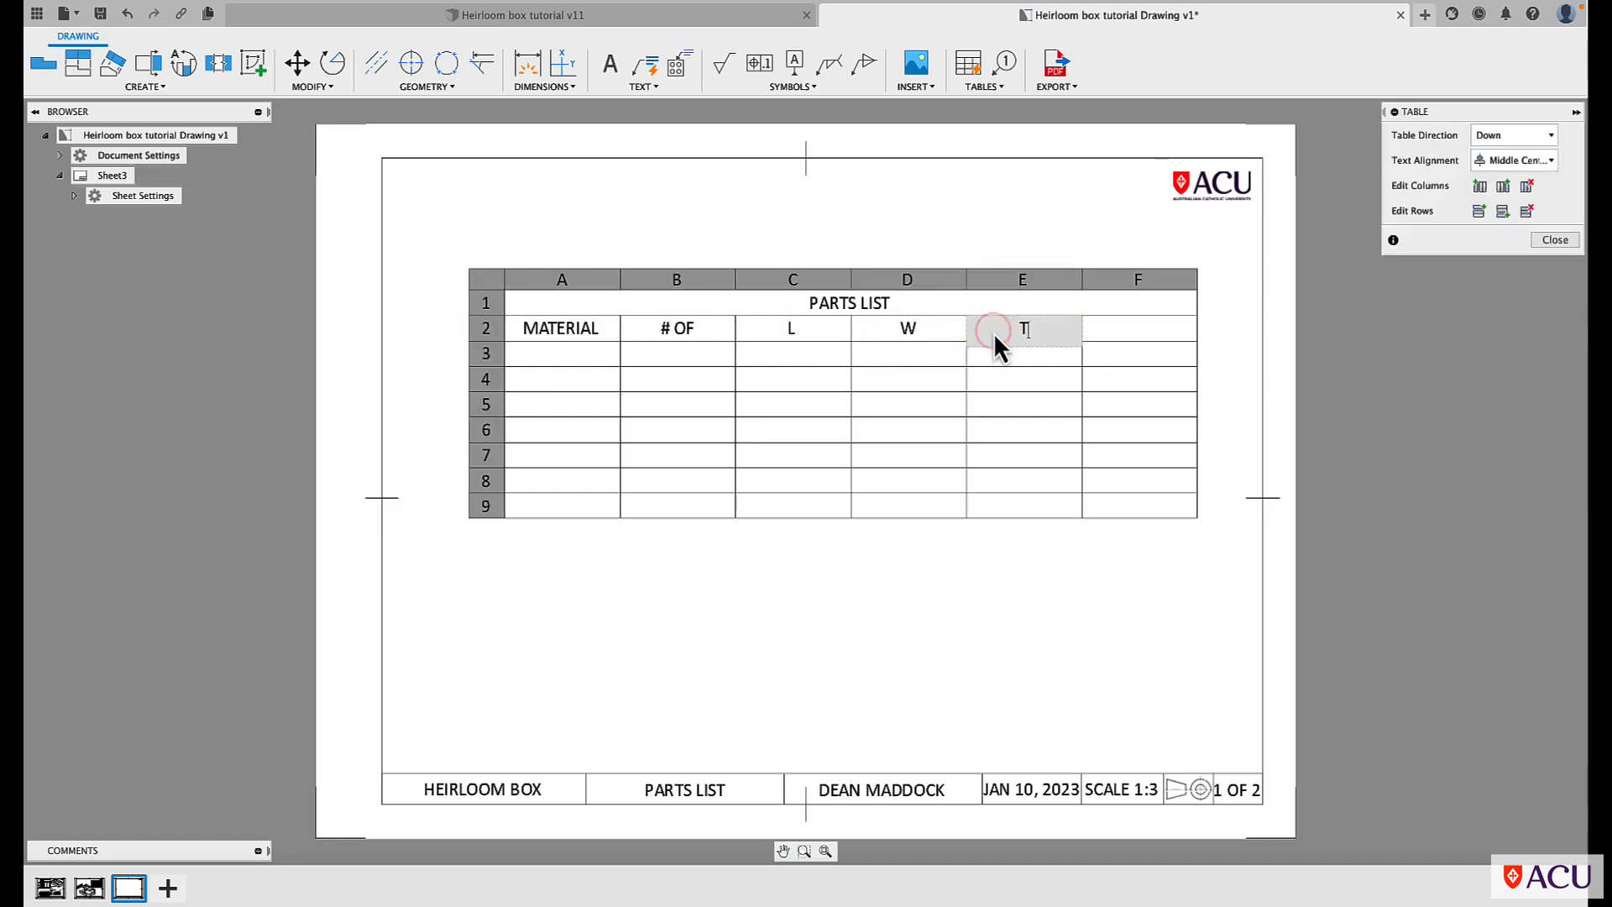
Enter MATERIAL as the heading of the last column, F, and finish editing the table.
left_click(1114, 330)
double_click(1117, 329)
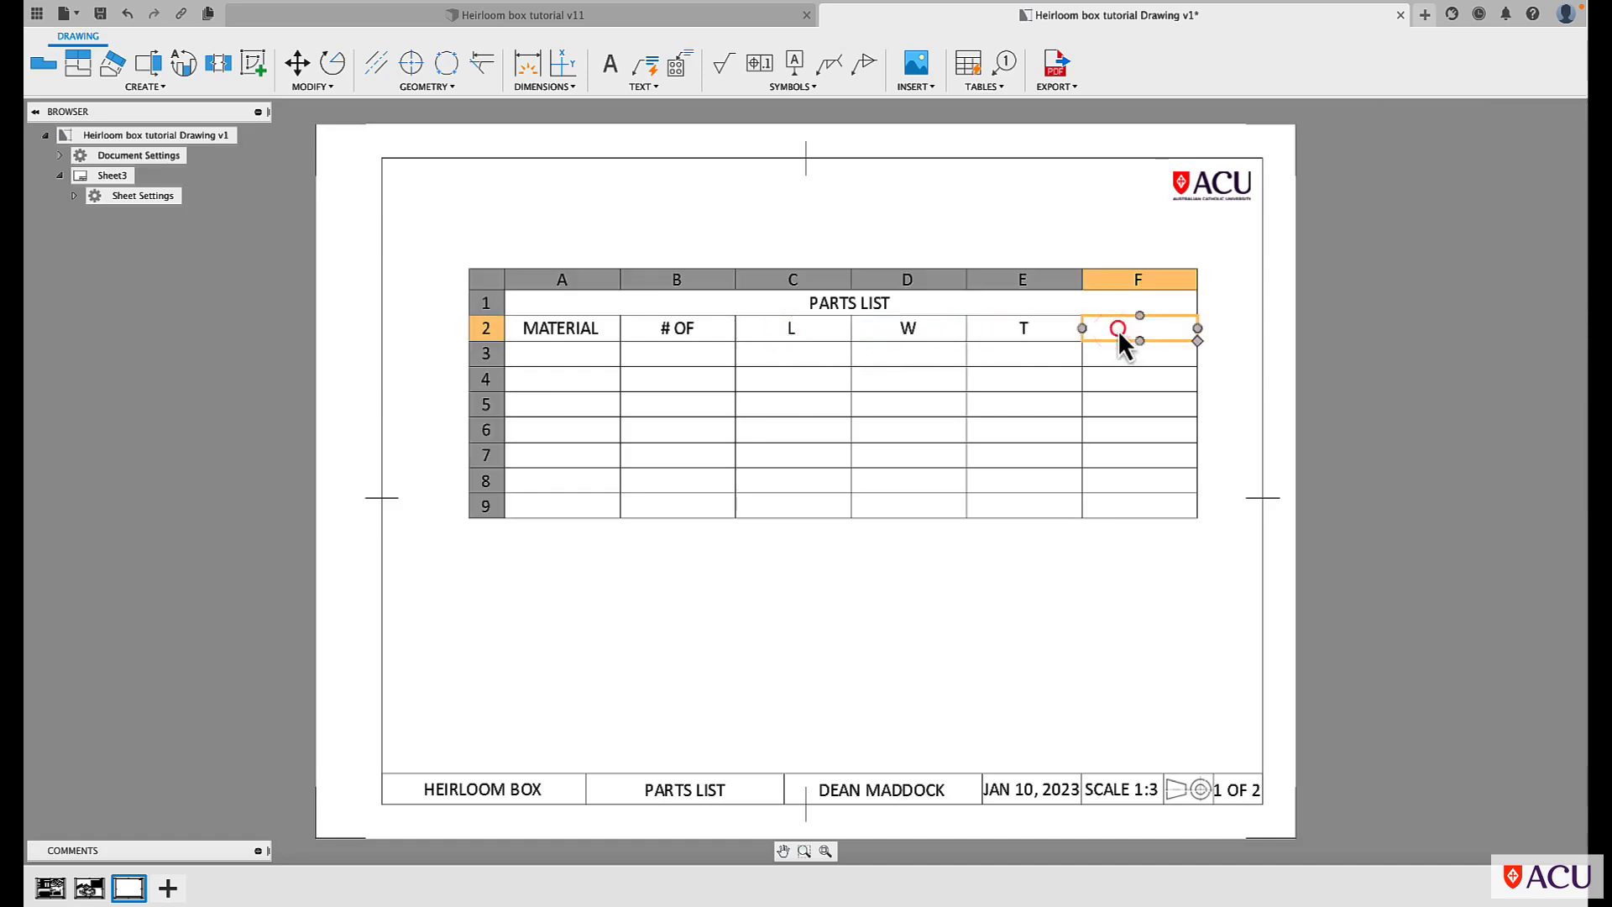
type("MATERIAL")
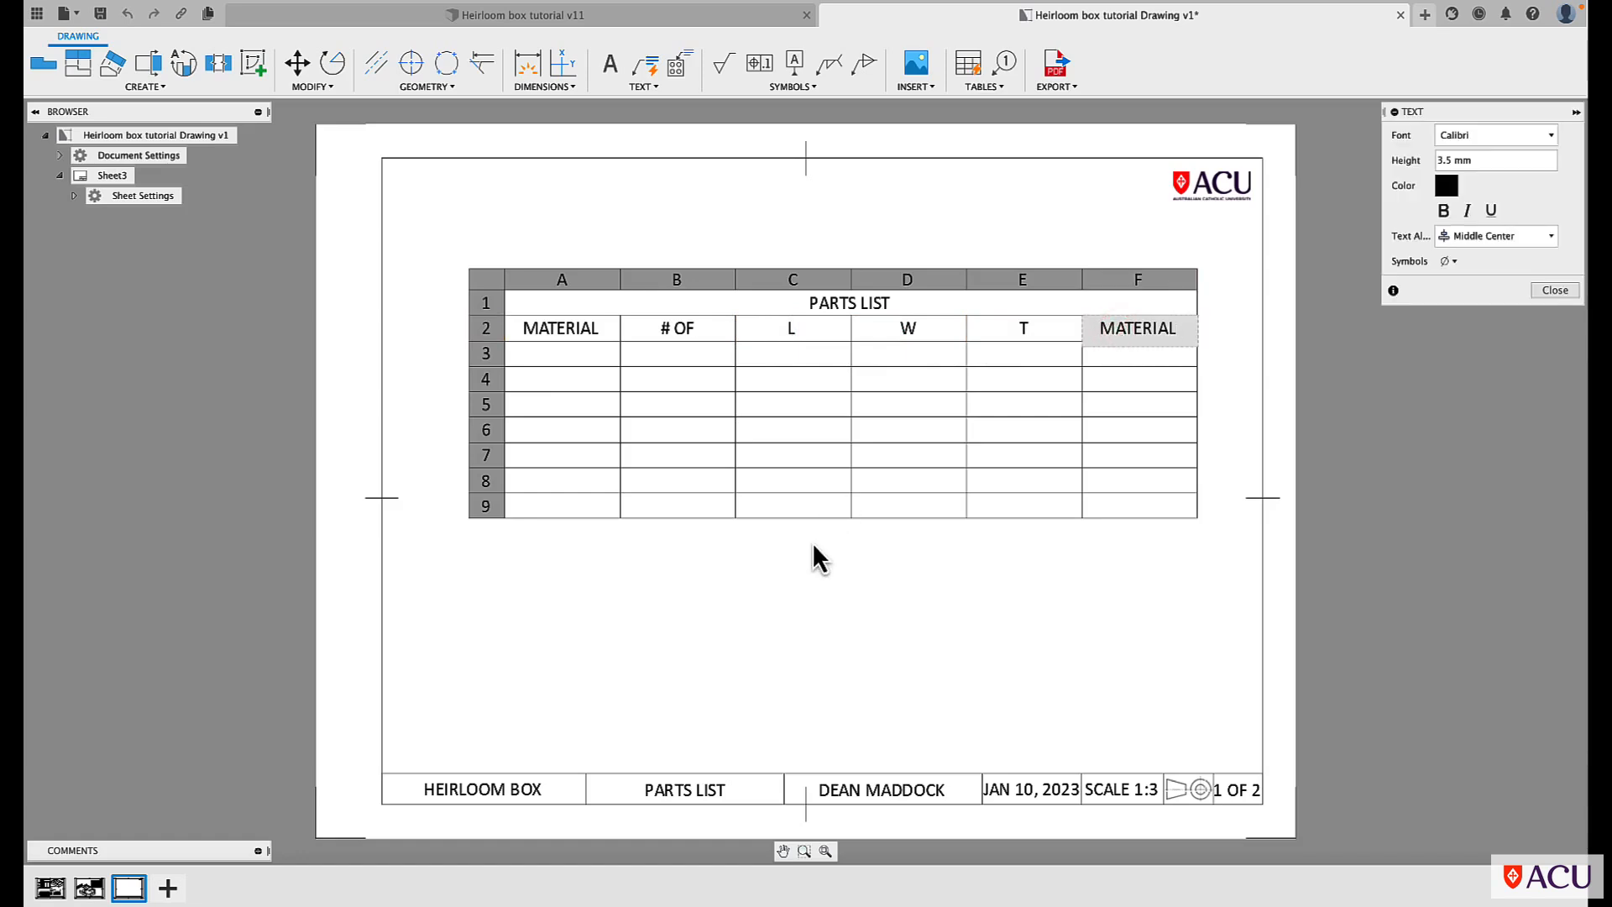
left_click(695, 604)
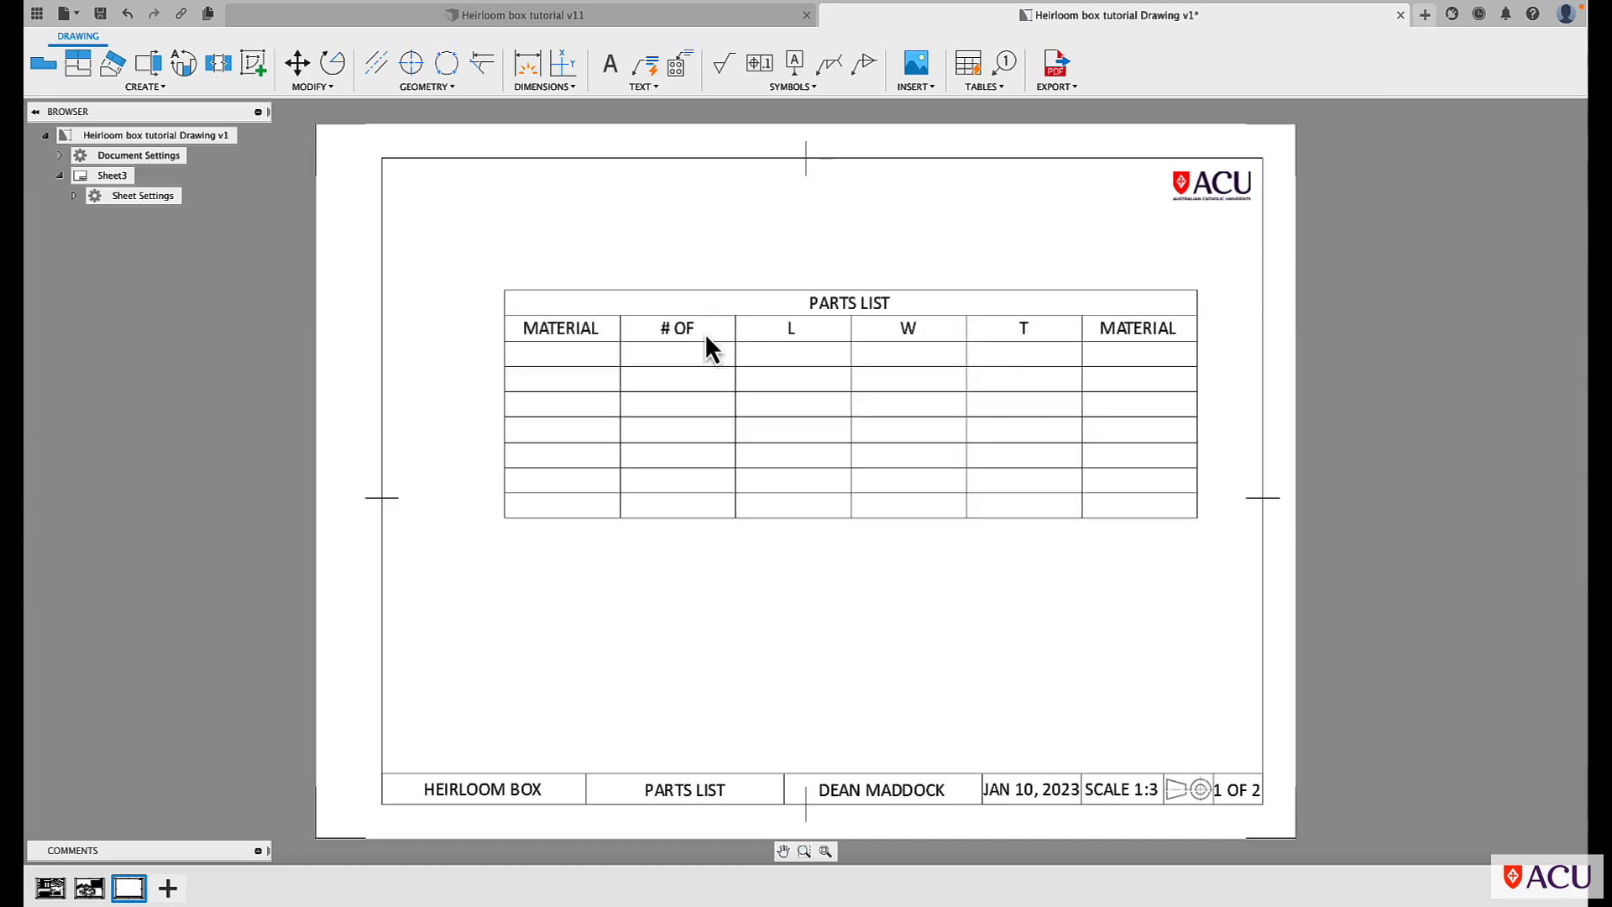
Narrow the # OF, L, W and T columns to fit their headings and slightly widen column F.
double_click(708, 332)
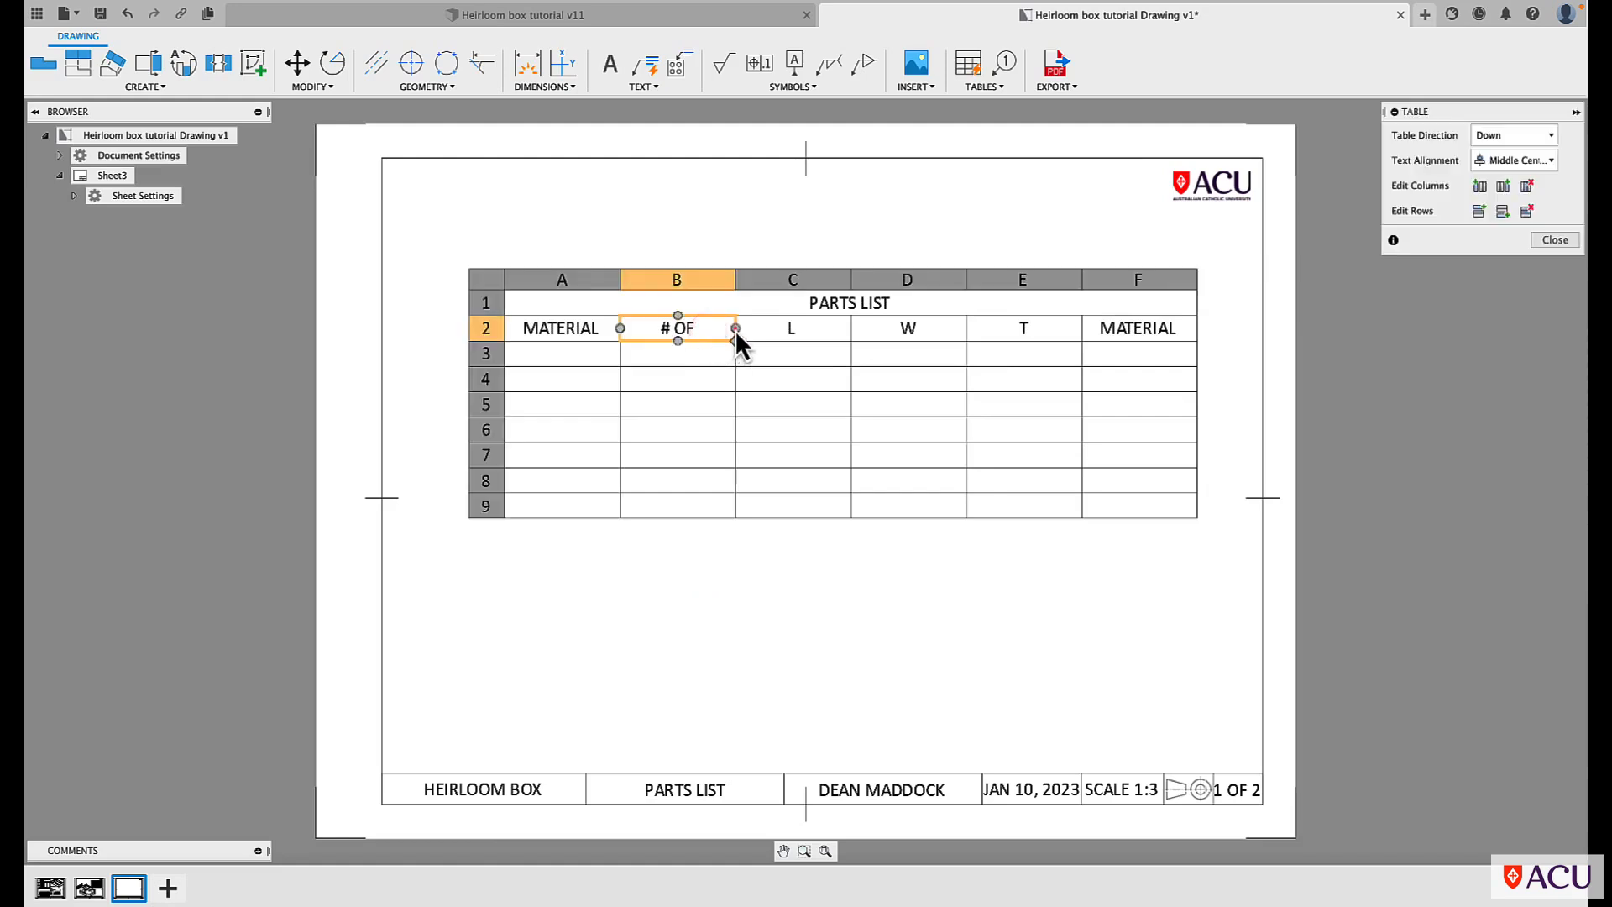
left_click_drag(735, 329, 668, 330)
left_click(737, 335)
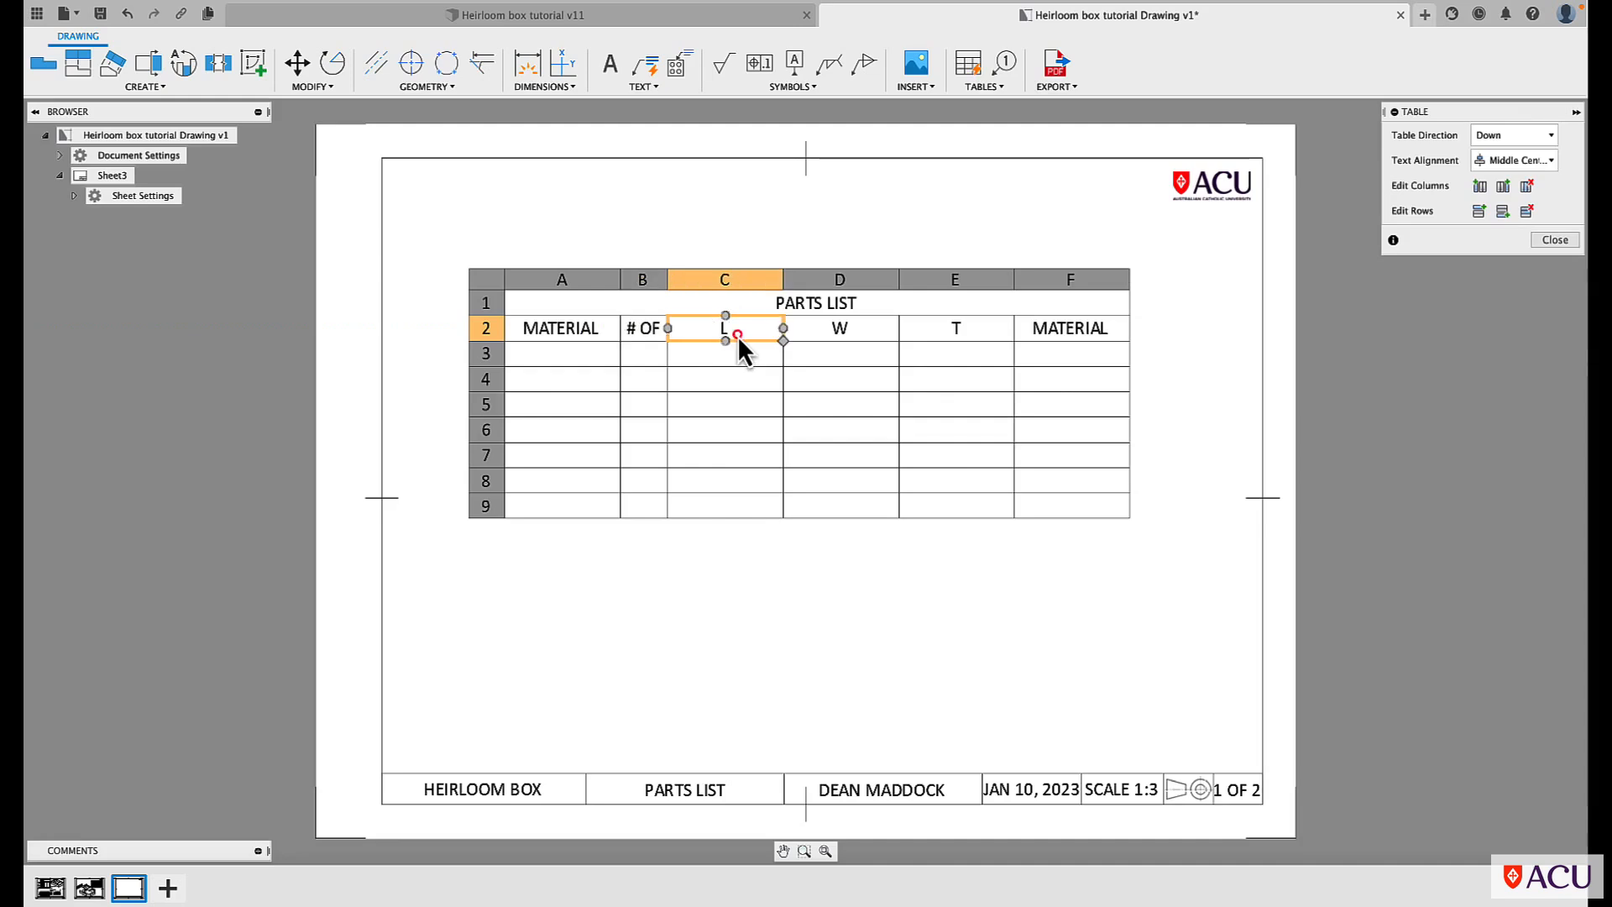
left_click_drag(782, 329, 714, 329)
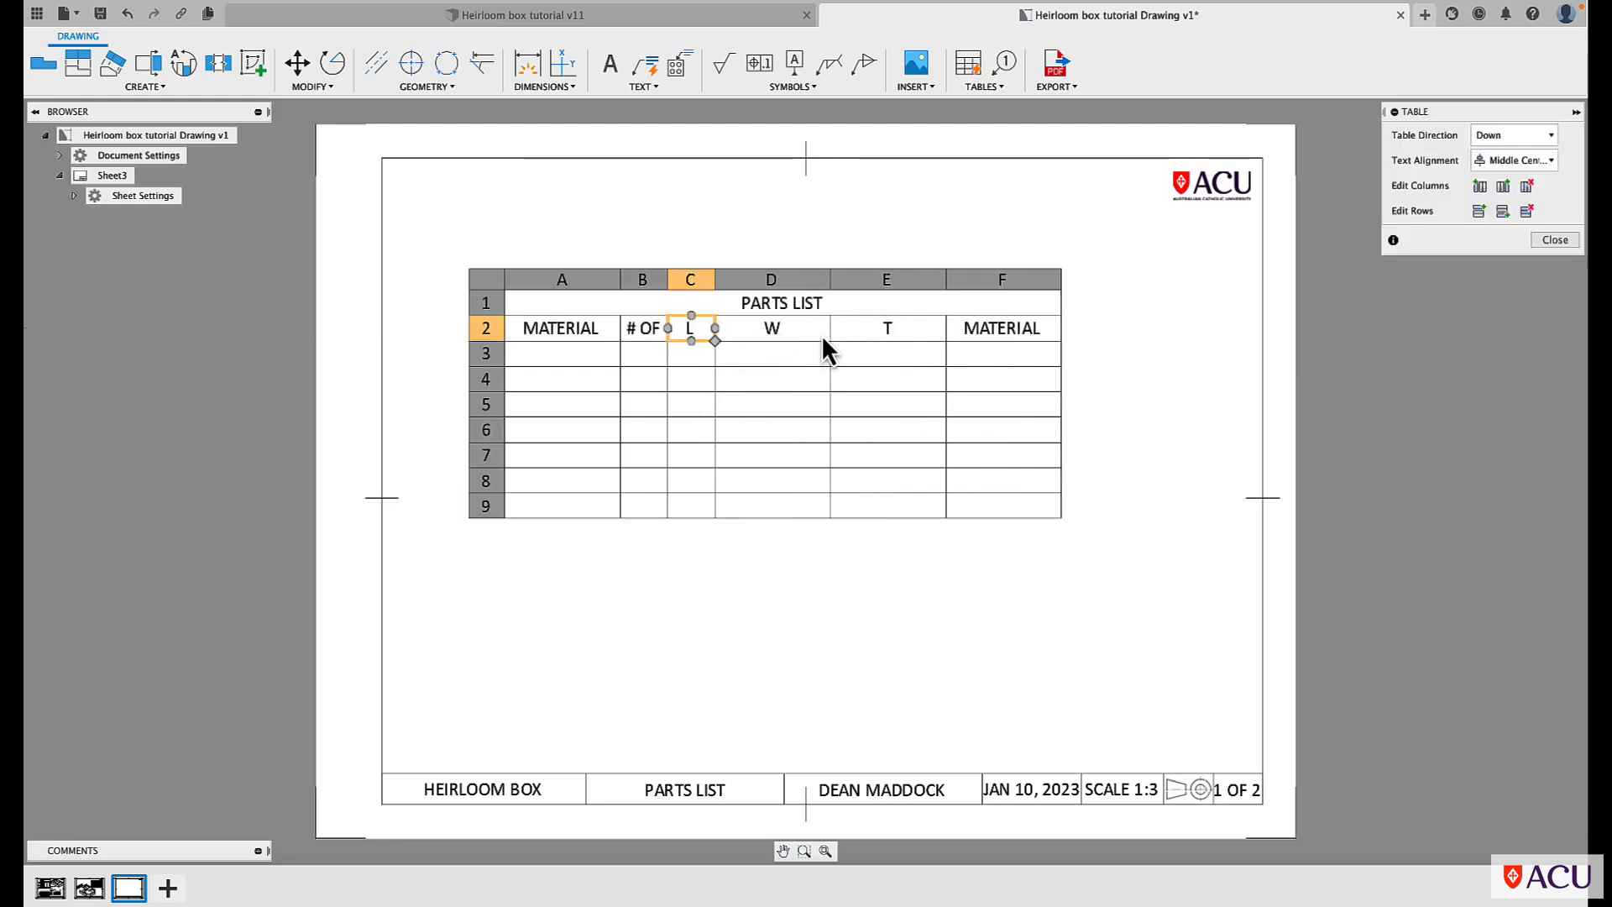
left_click(790, 331)
left_click_drag(829, 328, 762, 329)
left_click(823, 331)
left_click_drag(880, 331, 813, 331)
left_click(919, 331)
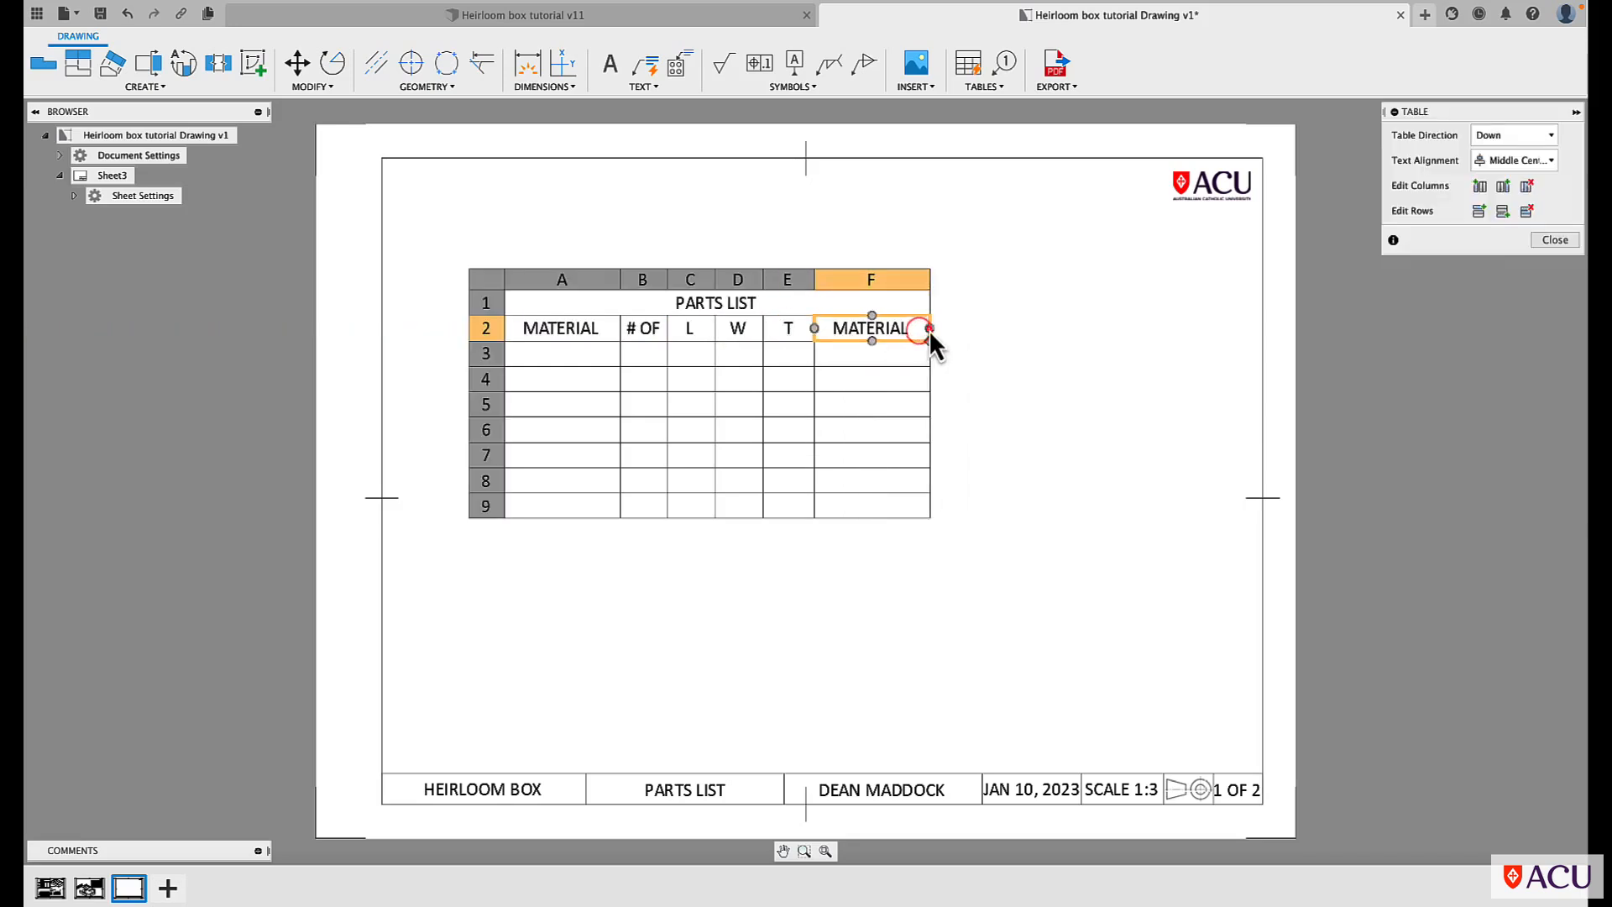
left_click_drag(929, 329, 946, 330)
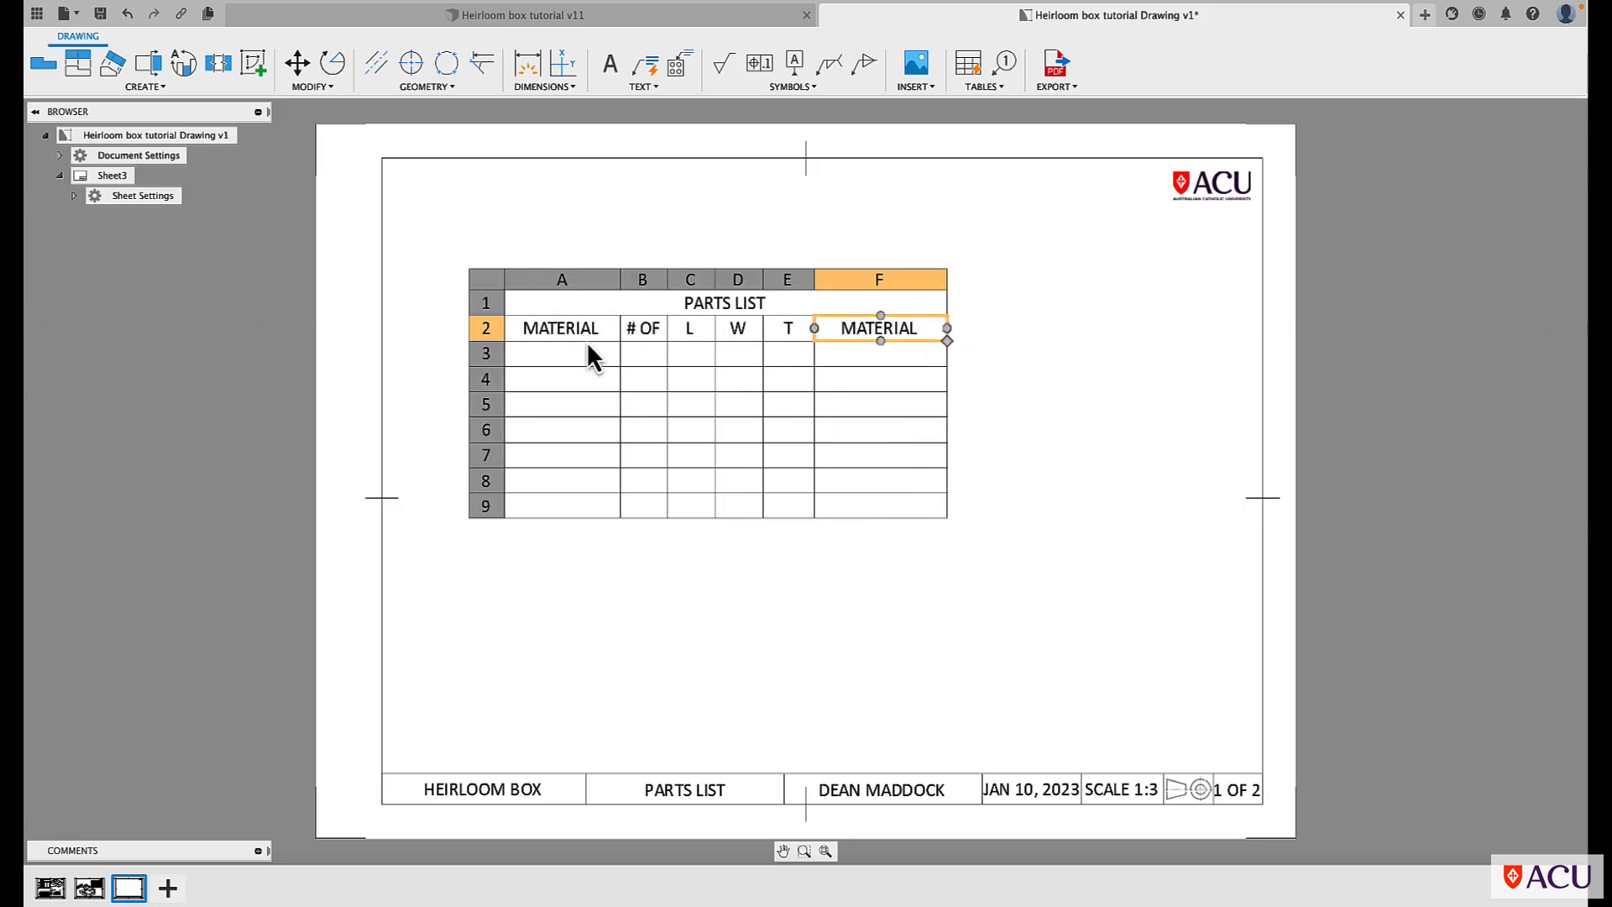
Replace the heading of column A with ITEM.
left_click(537, 328)
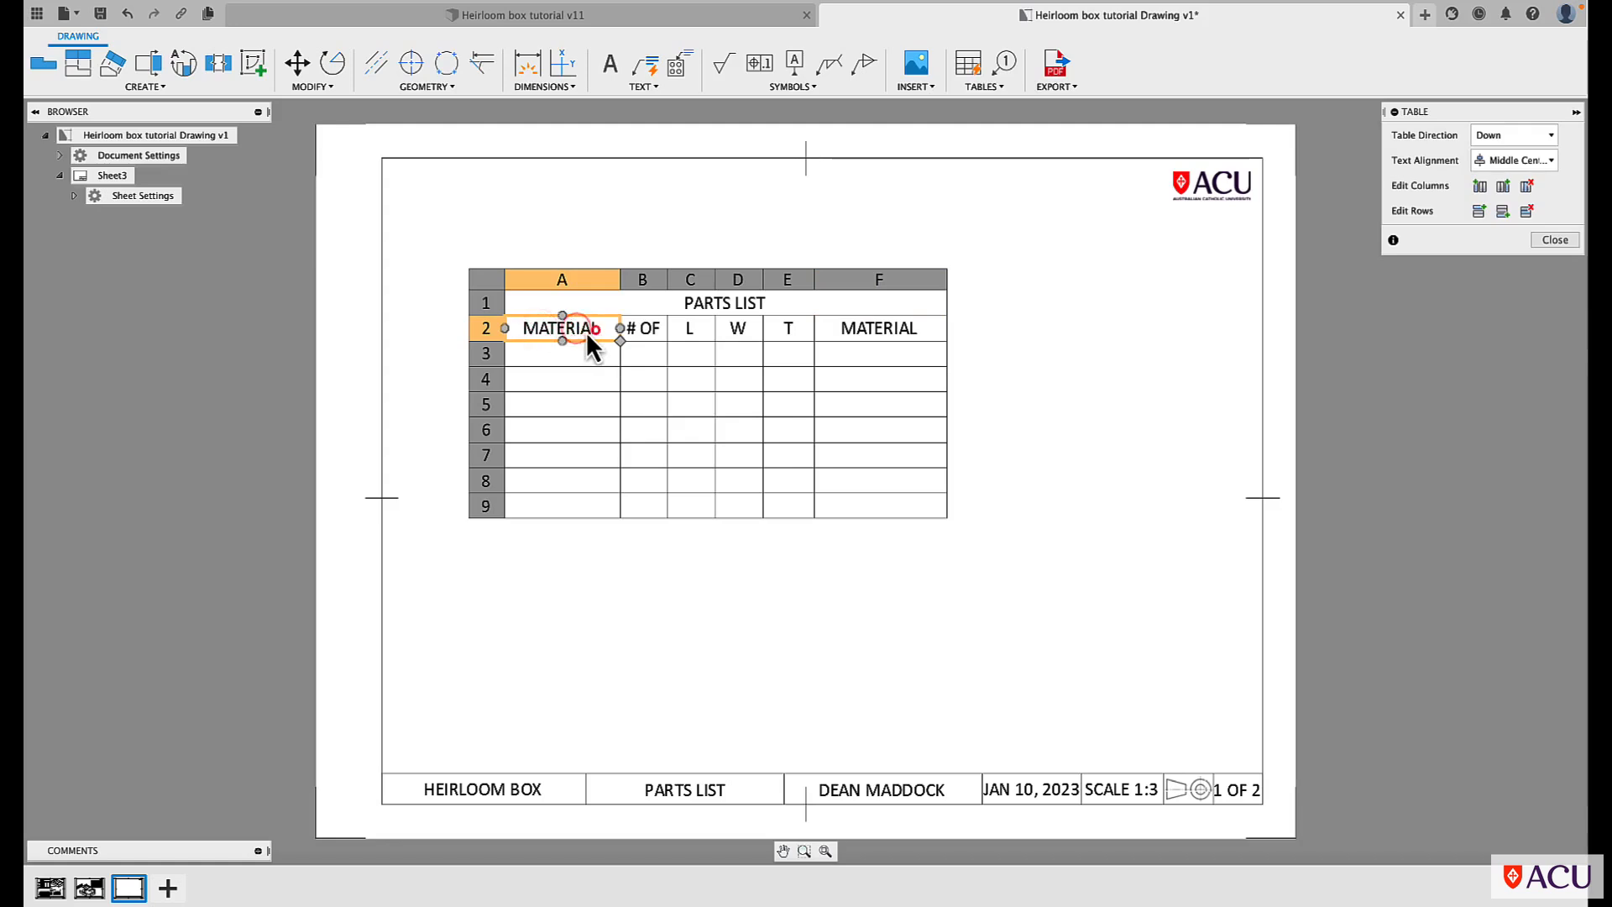
double_click(588, 330)
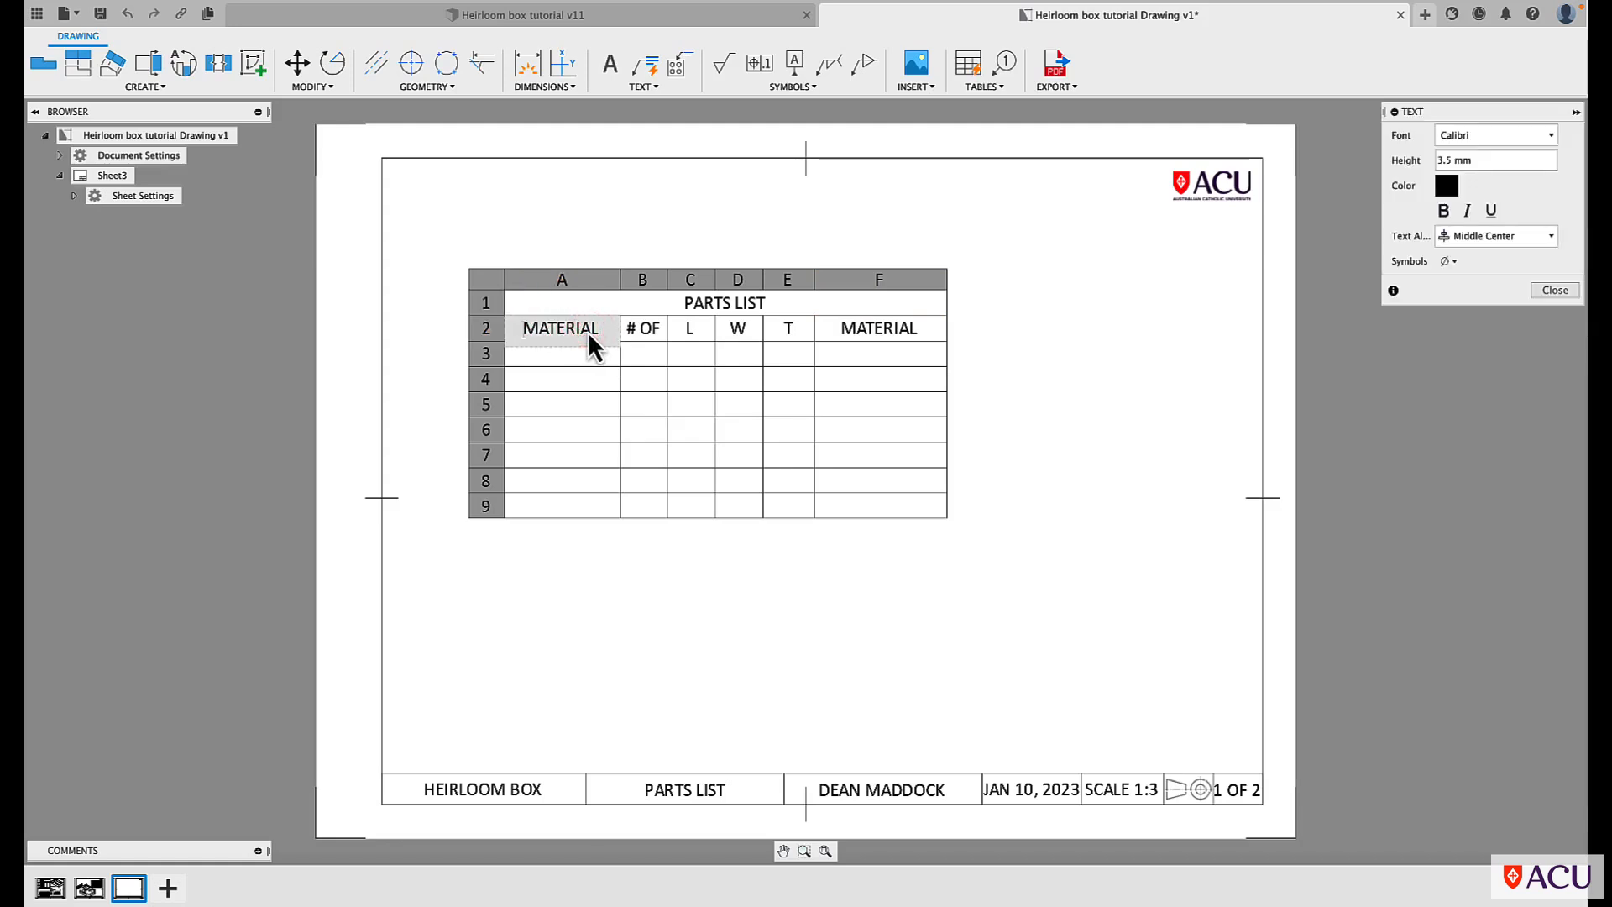
double_click(588, 331)
key("BackSpace")
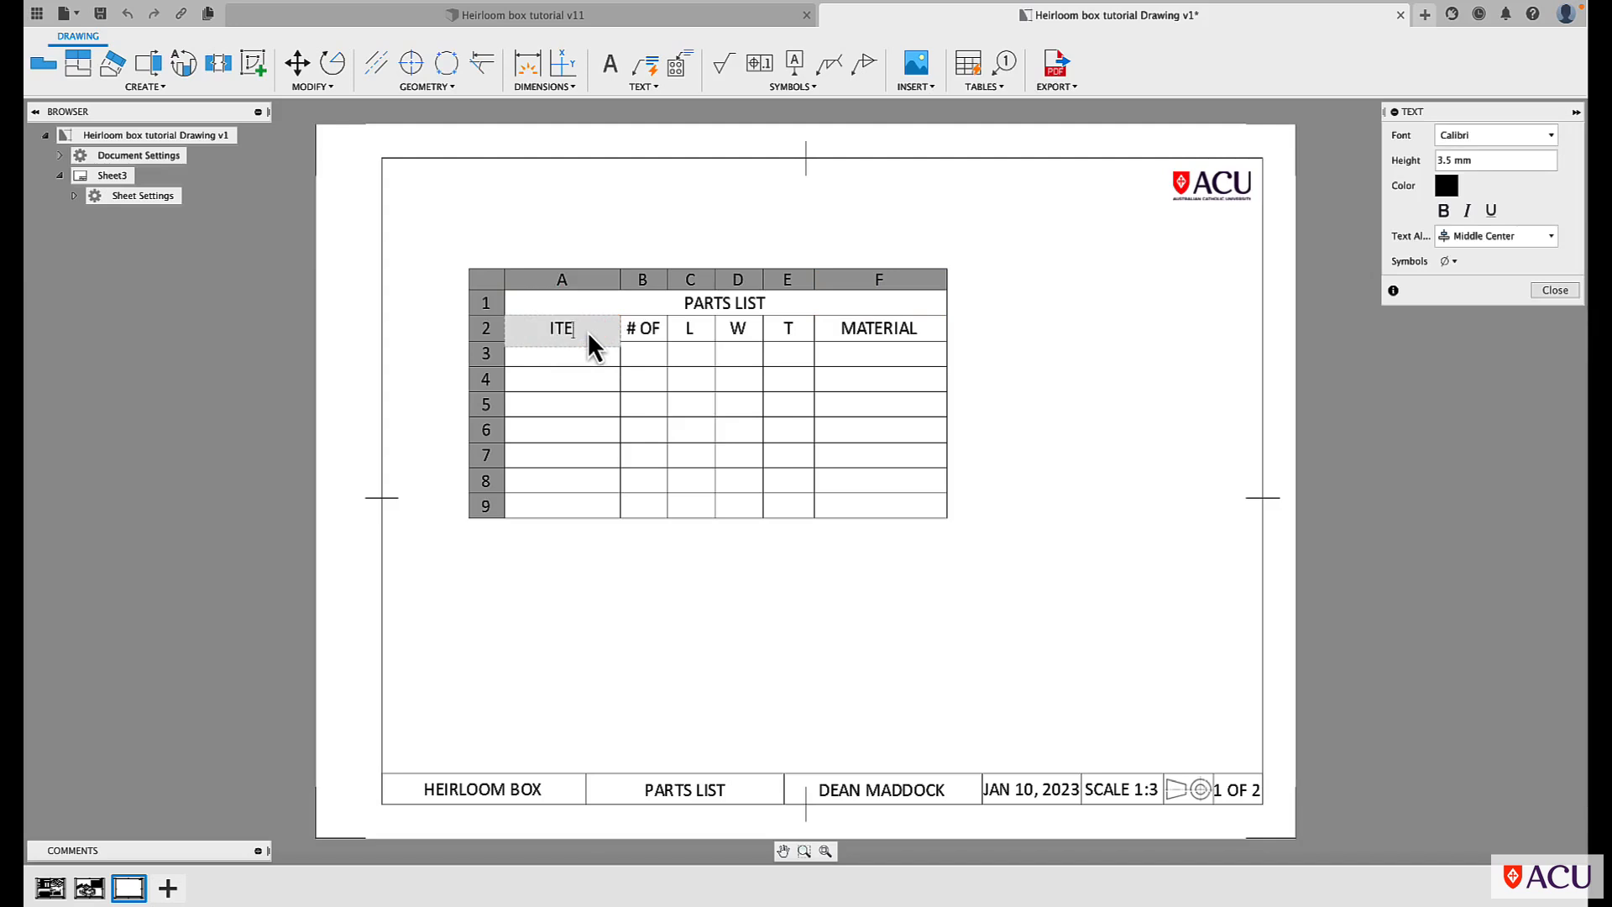
left_click(411, 356)
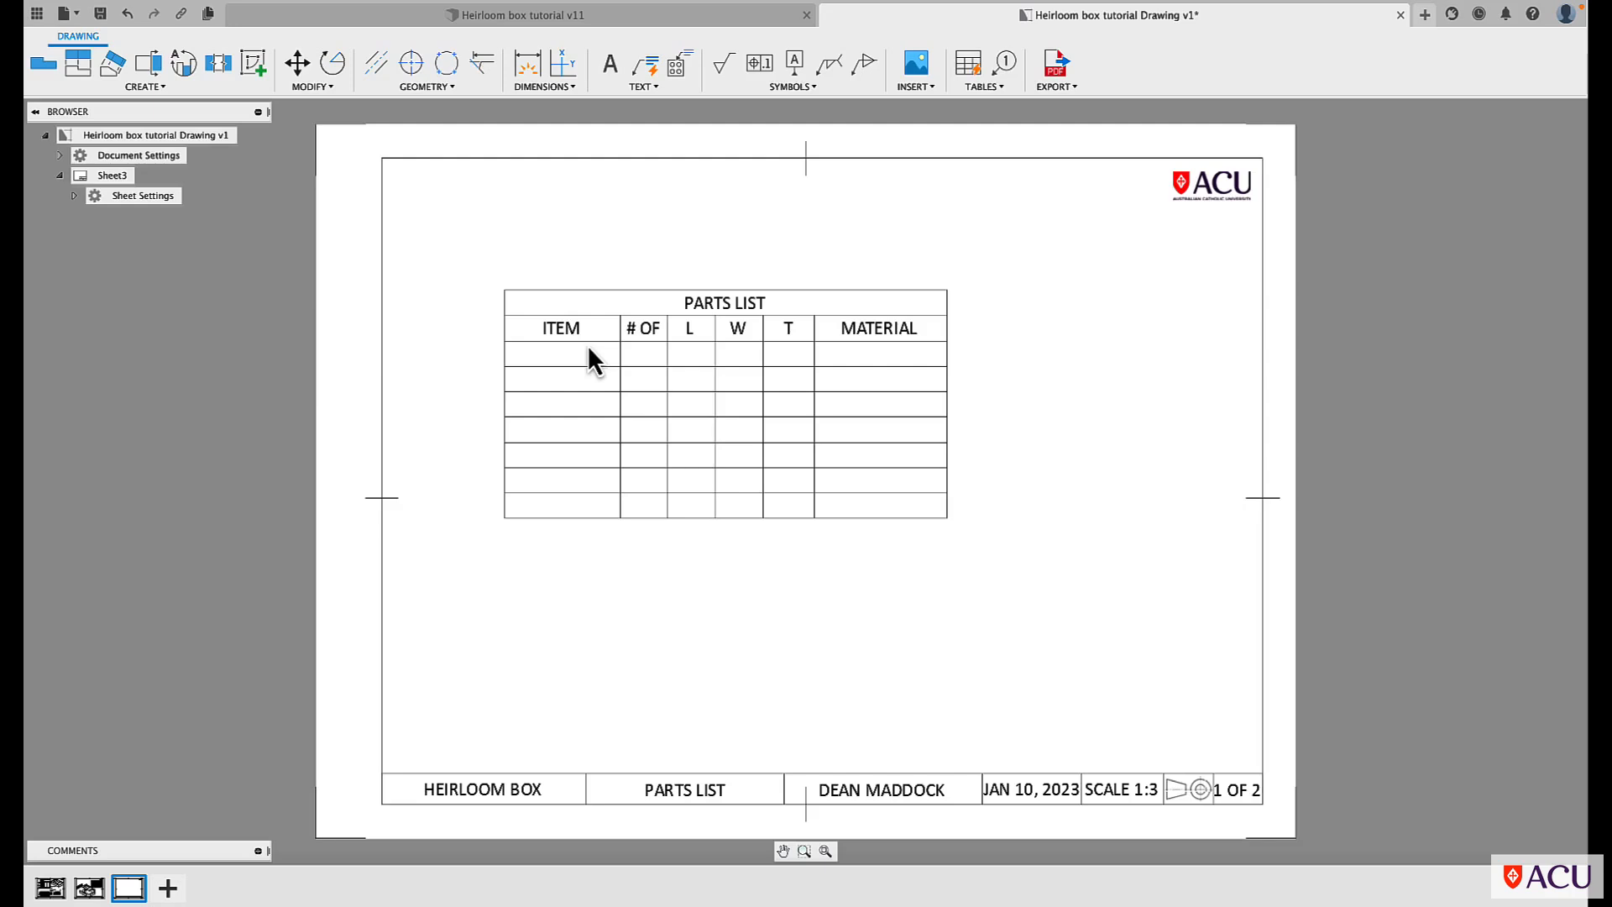
Fill cells A3 to A6 of the ITEM column with SIDE, END, BASE and DIVIDER.
double_click(557, 356)
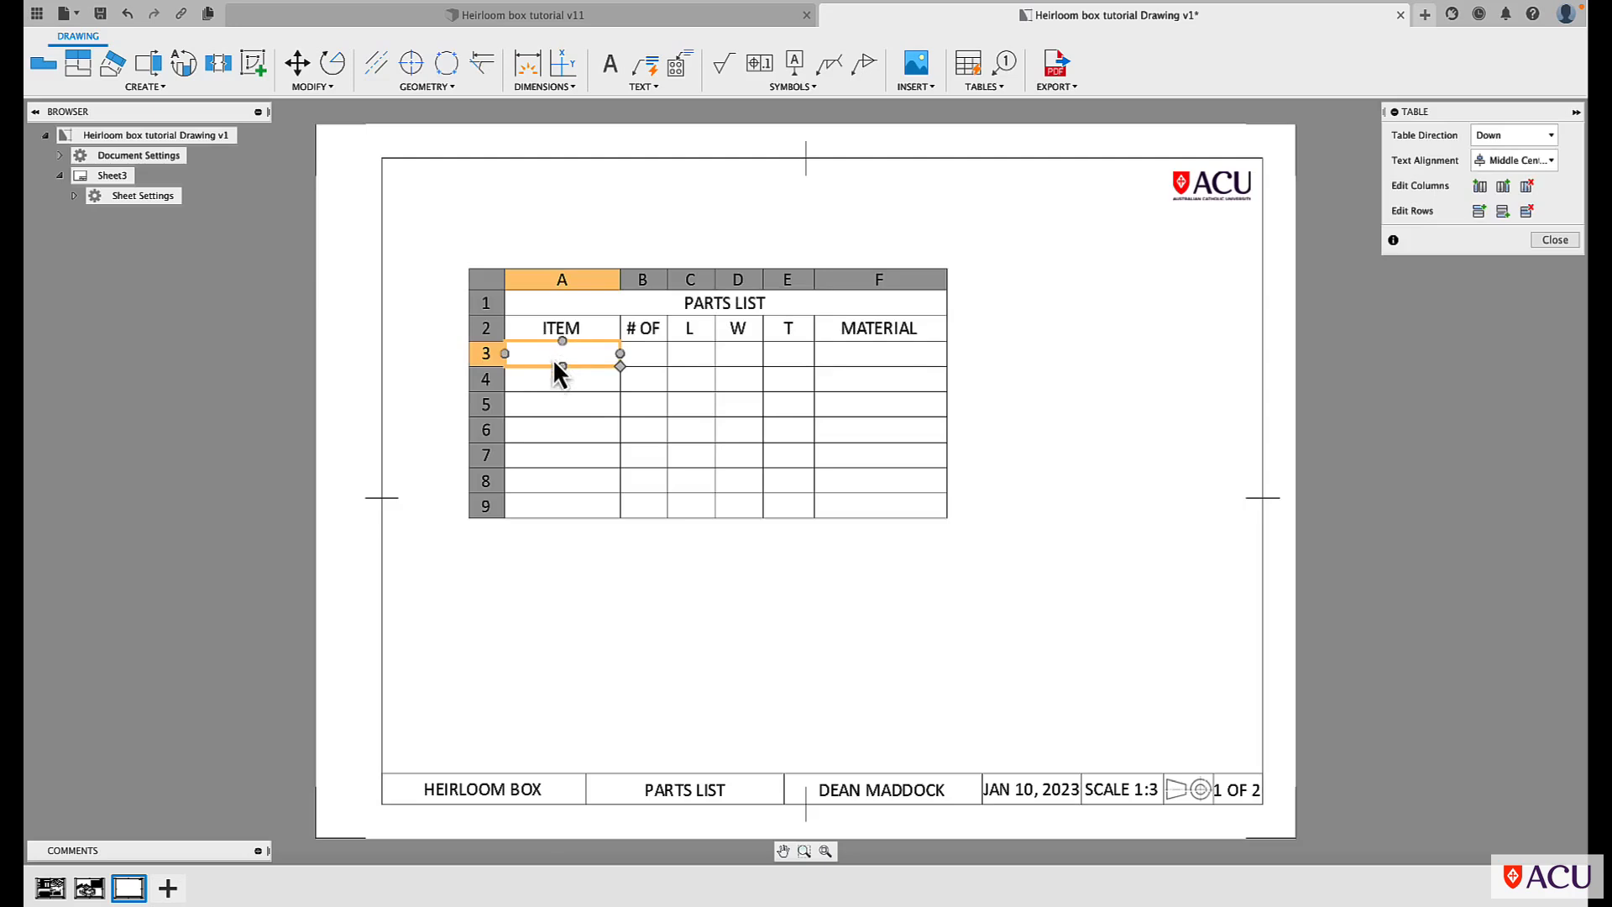
double_click(553, 359)
type("SIDE")
left_click(546, 381)
double_click(546, 381)
type("END")
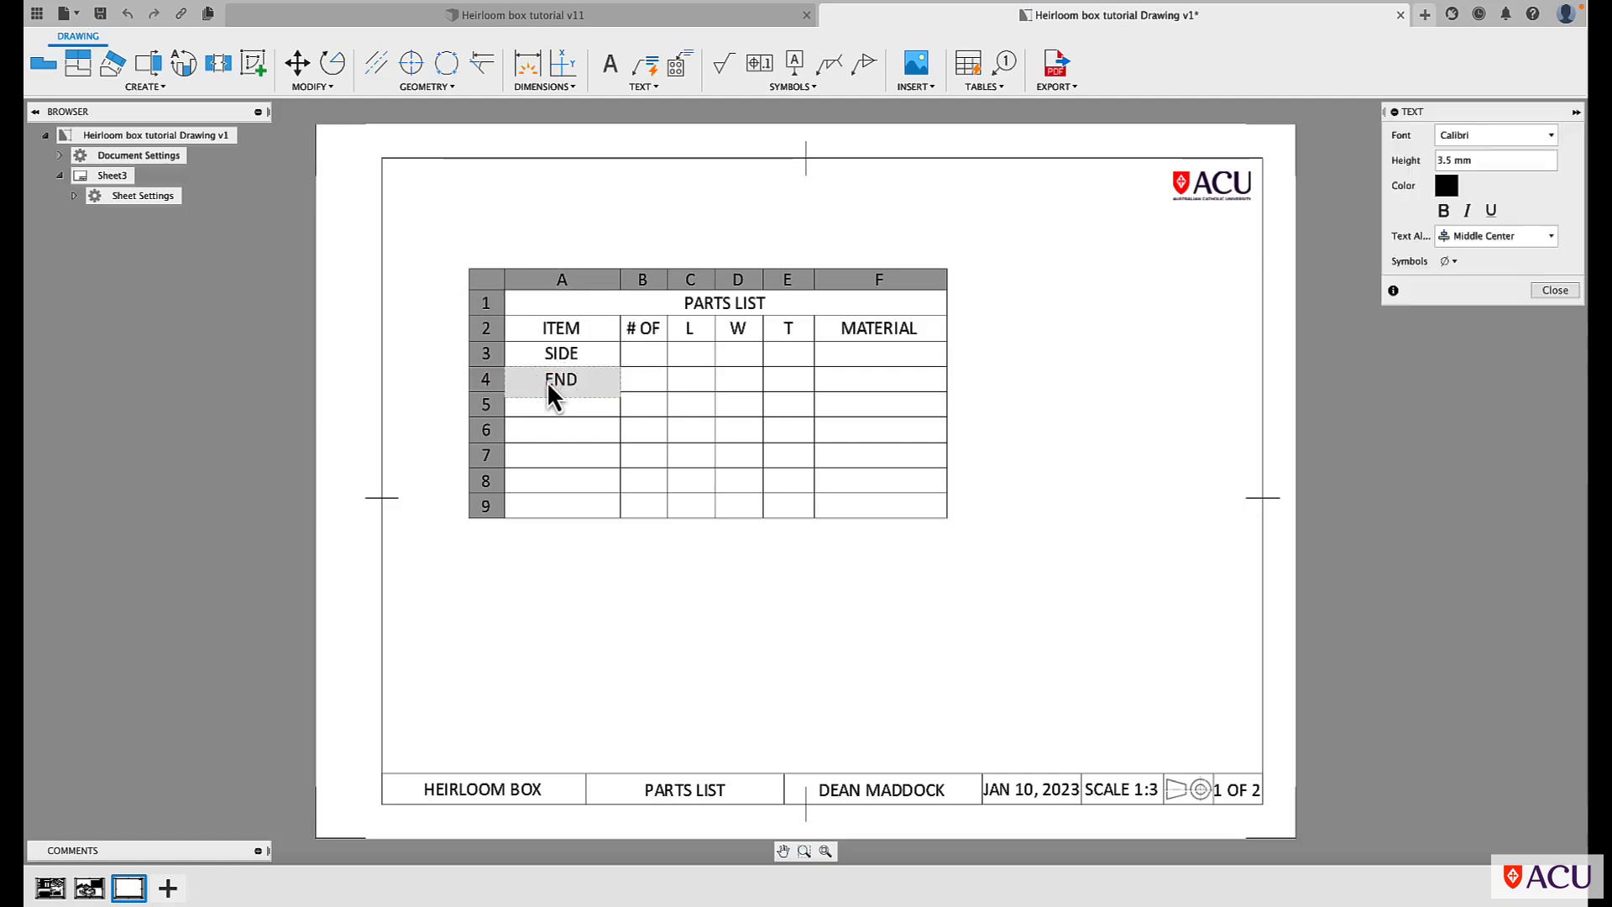
double_click(546, 408)
type("BASE")
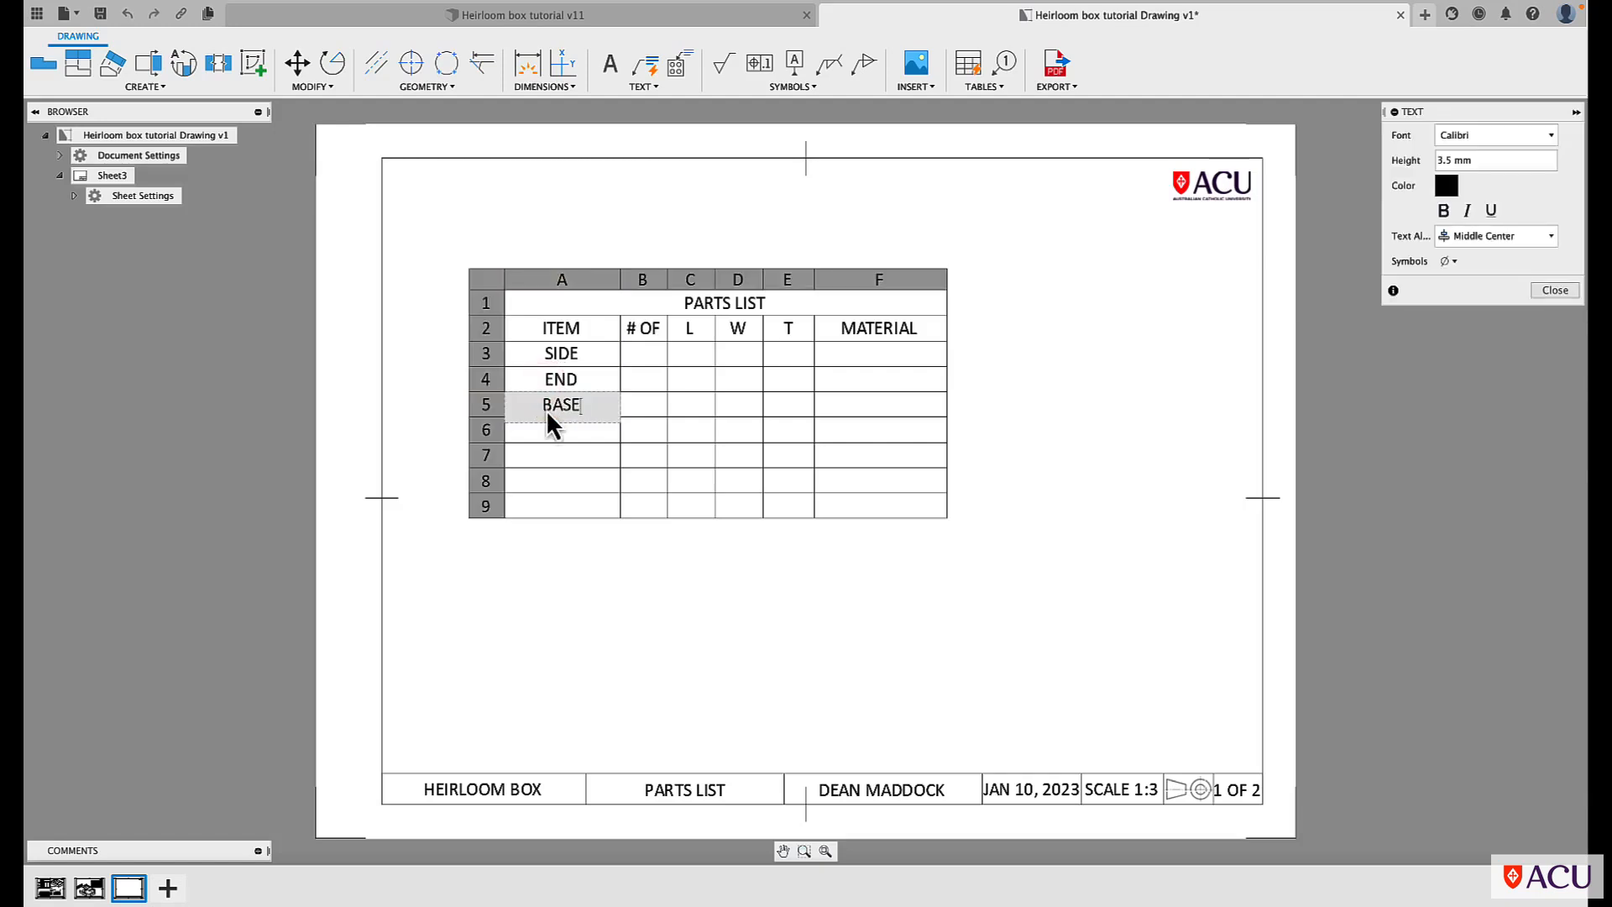
left_click(545, 432)
double_click(545, 432)
type("DIVIDER")
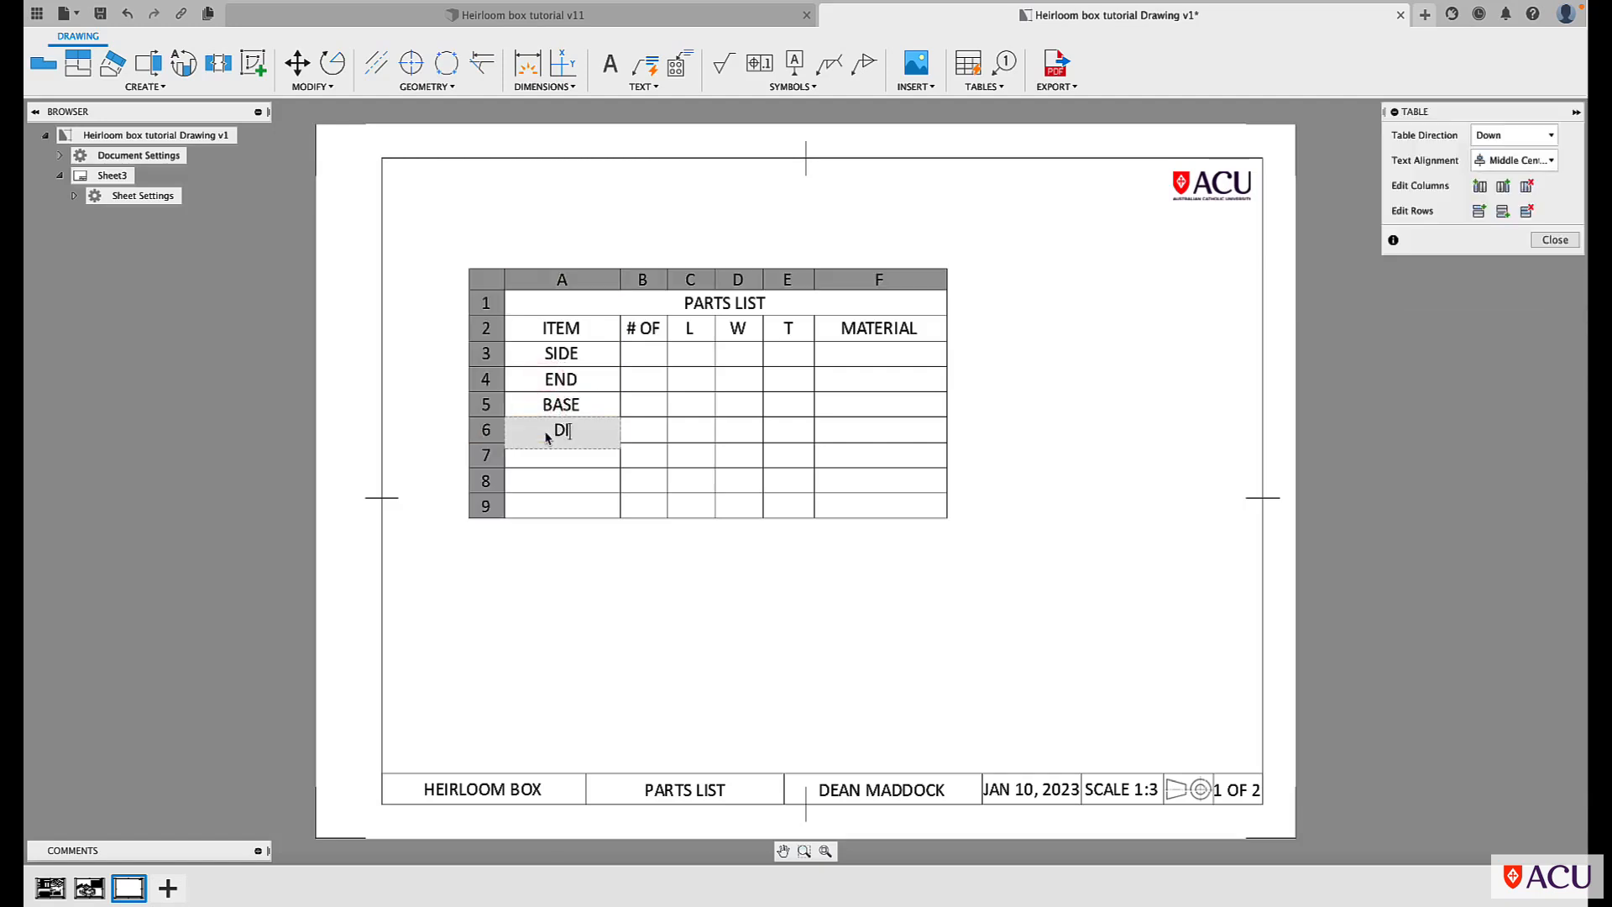
Fill cells A7 to A9 of the ITEM column with SMALL LID, LARGE LID and HANDLE.
left_click(545, 457)
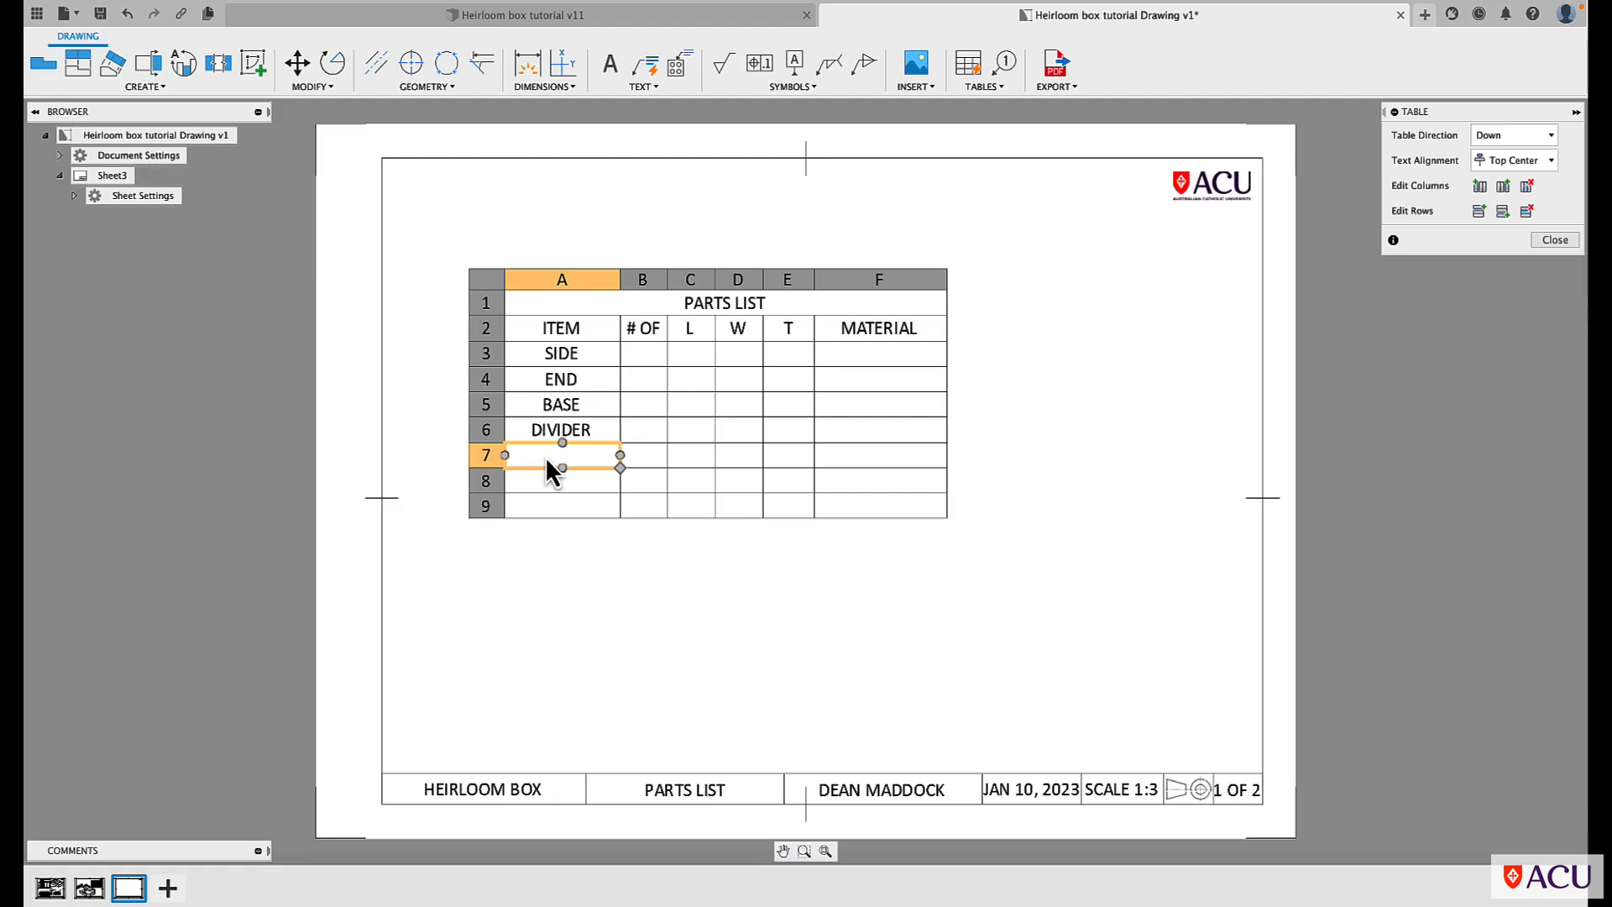
double_click(546, 456)
type("SMALL LID")
left_click(544, 481)
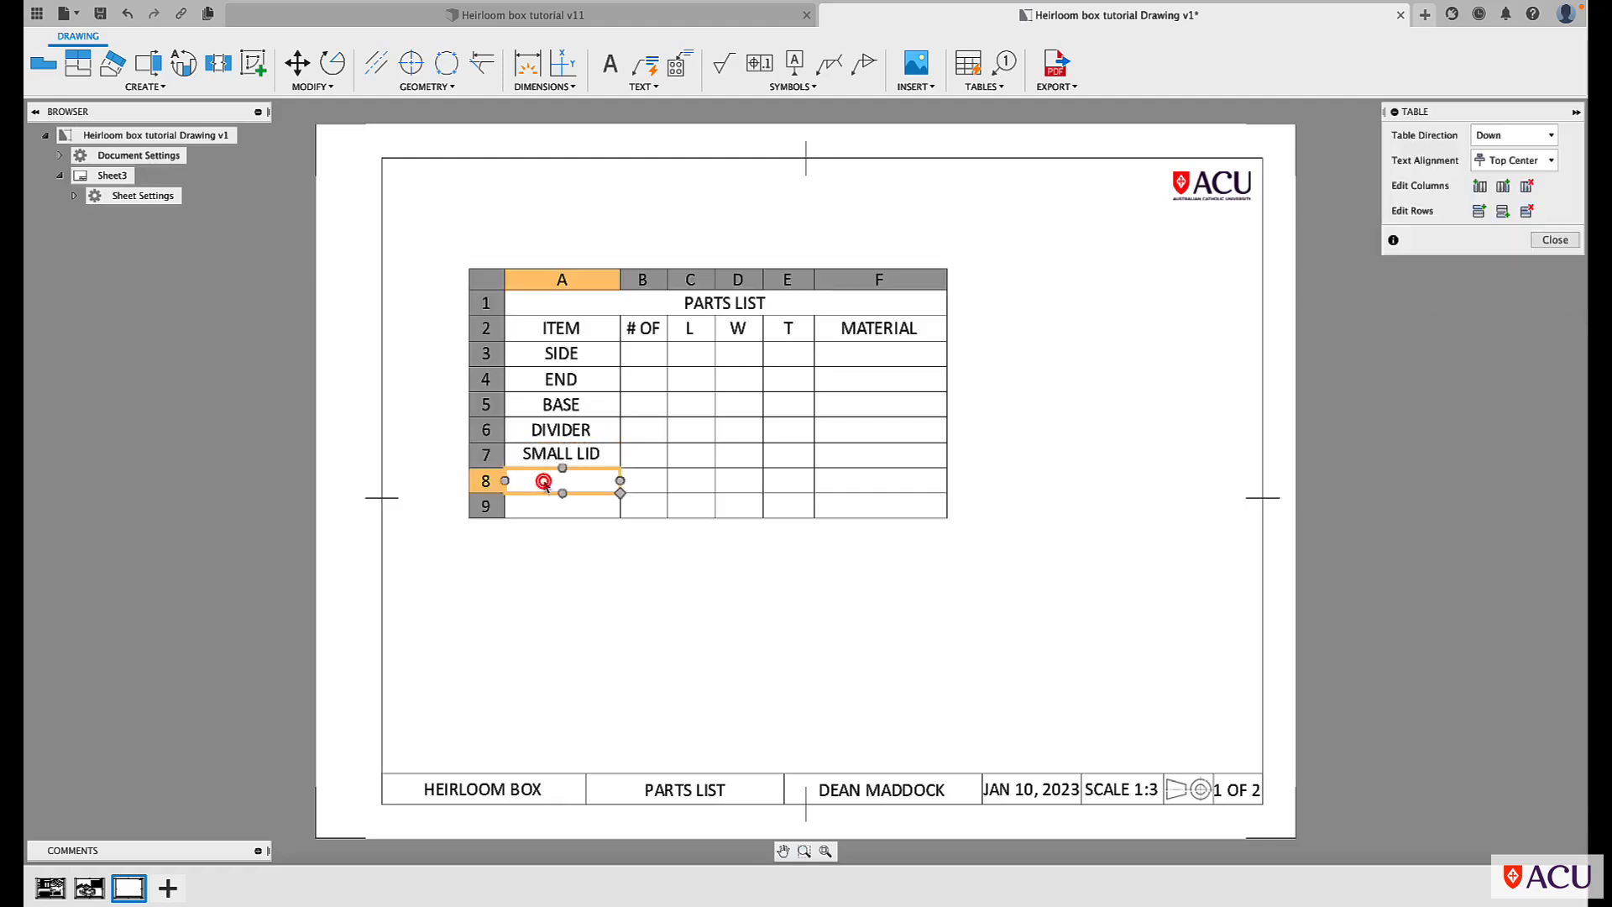
double_click(544, 481)
type("LARGE LID")
left_click(545, 506)
double_click(546, 506)
type("HA")
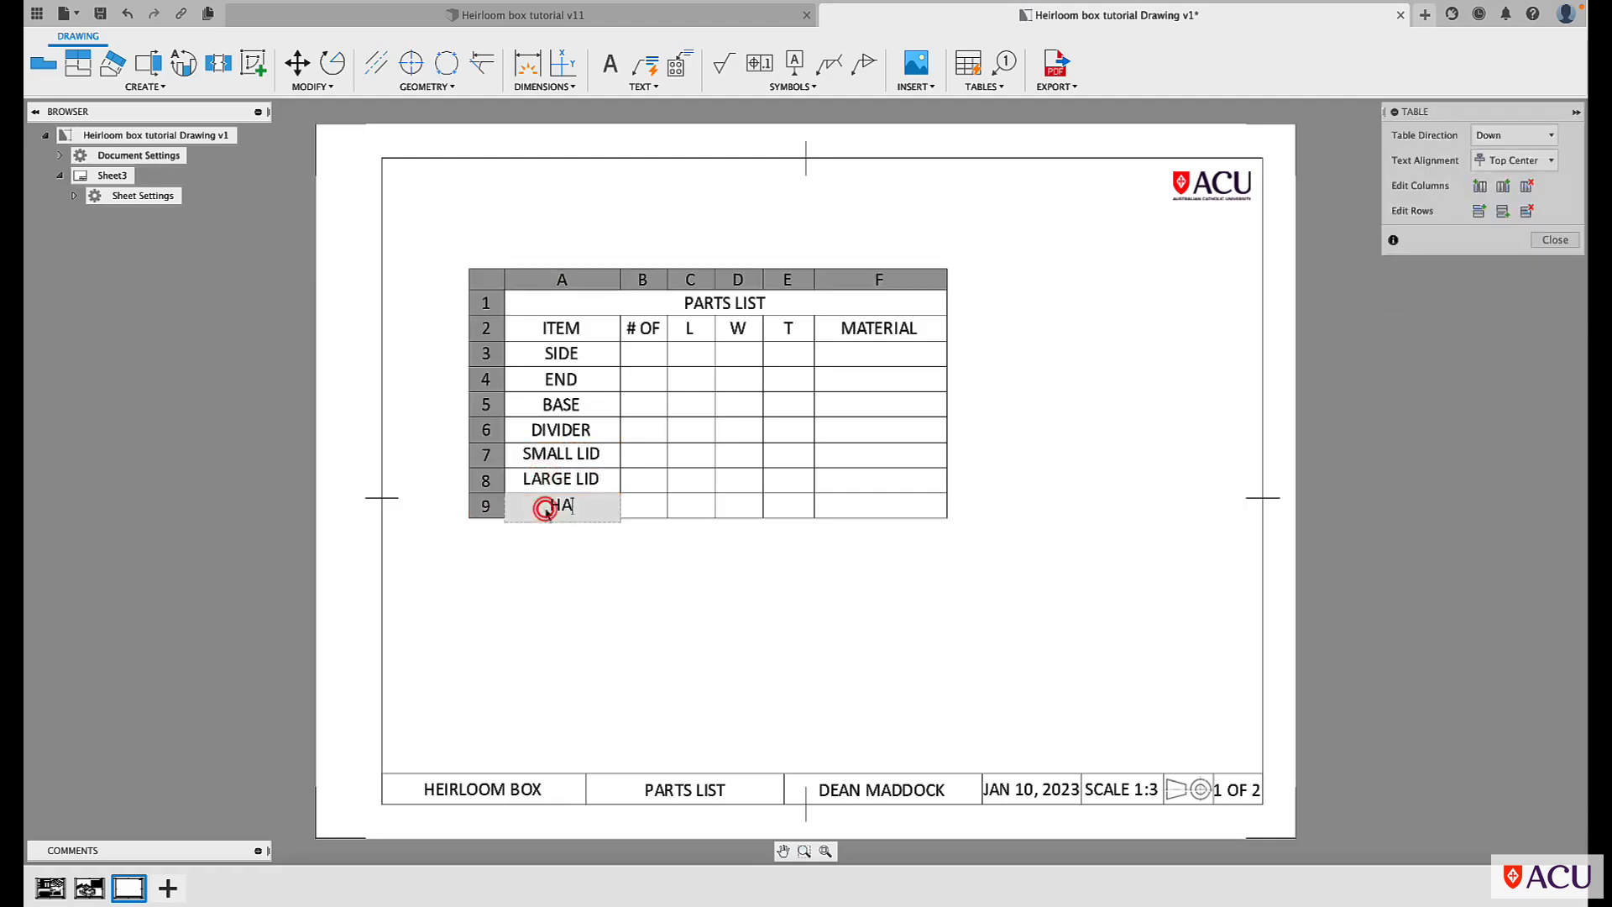
type("NDLE")
Left-align the text of all item names in cells A3 to A9.
left_click(561, 370)
left_click(561, 370)
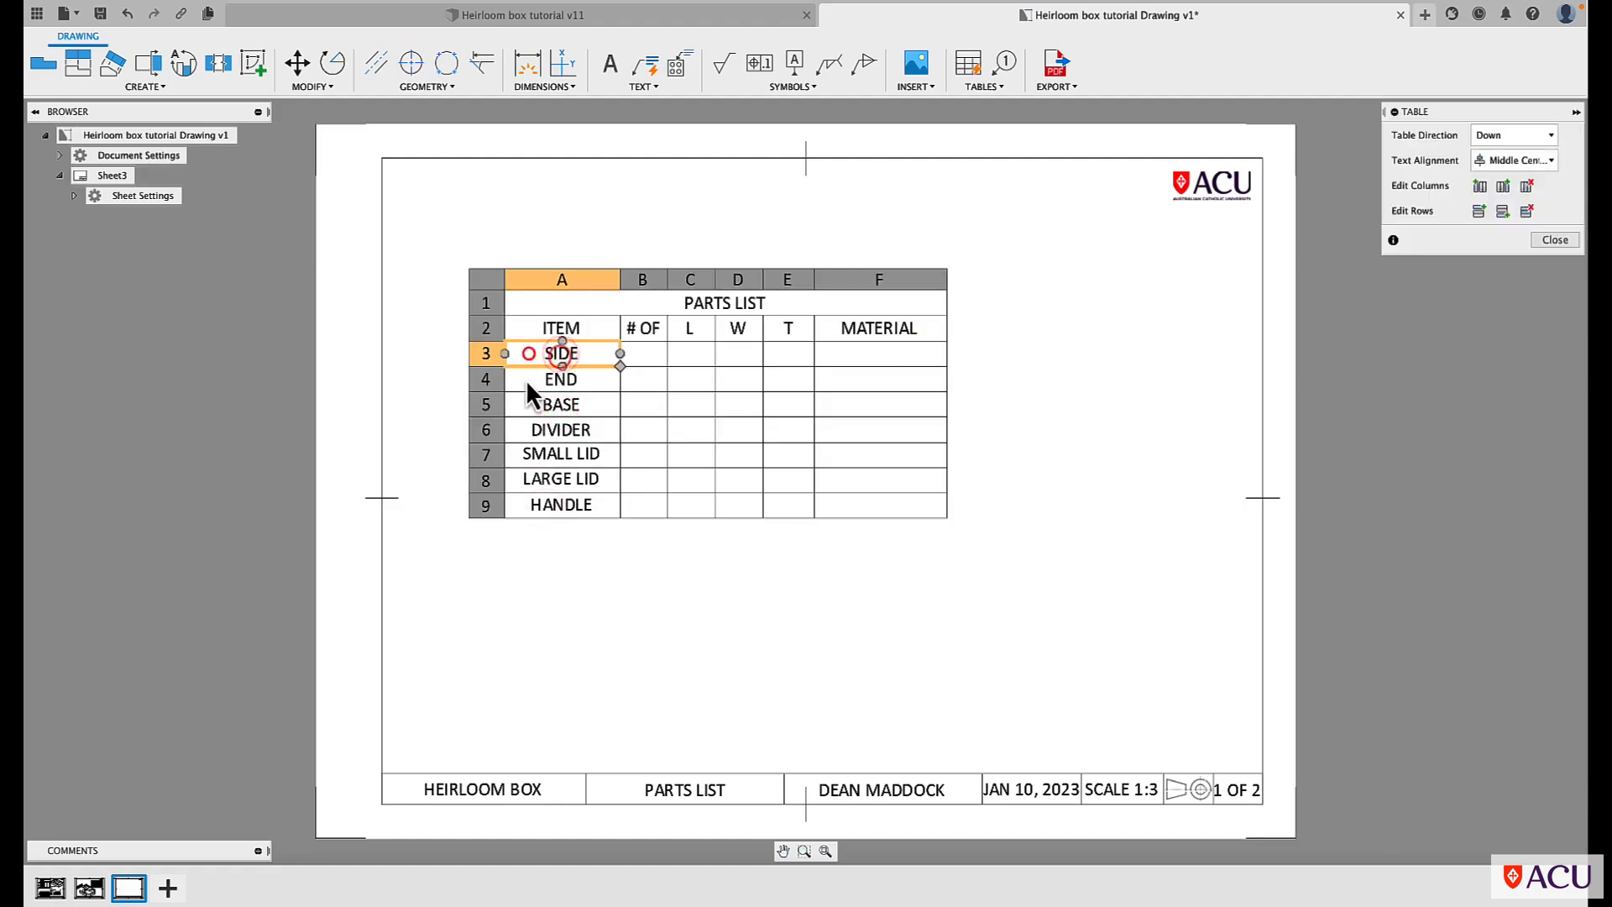
left_click_drag(525, 380, 521, 507)
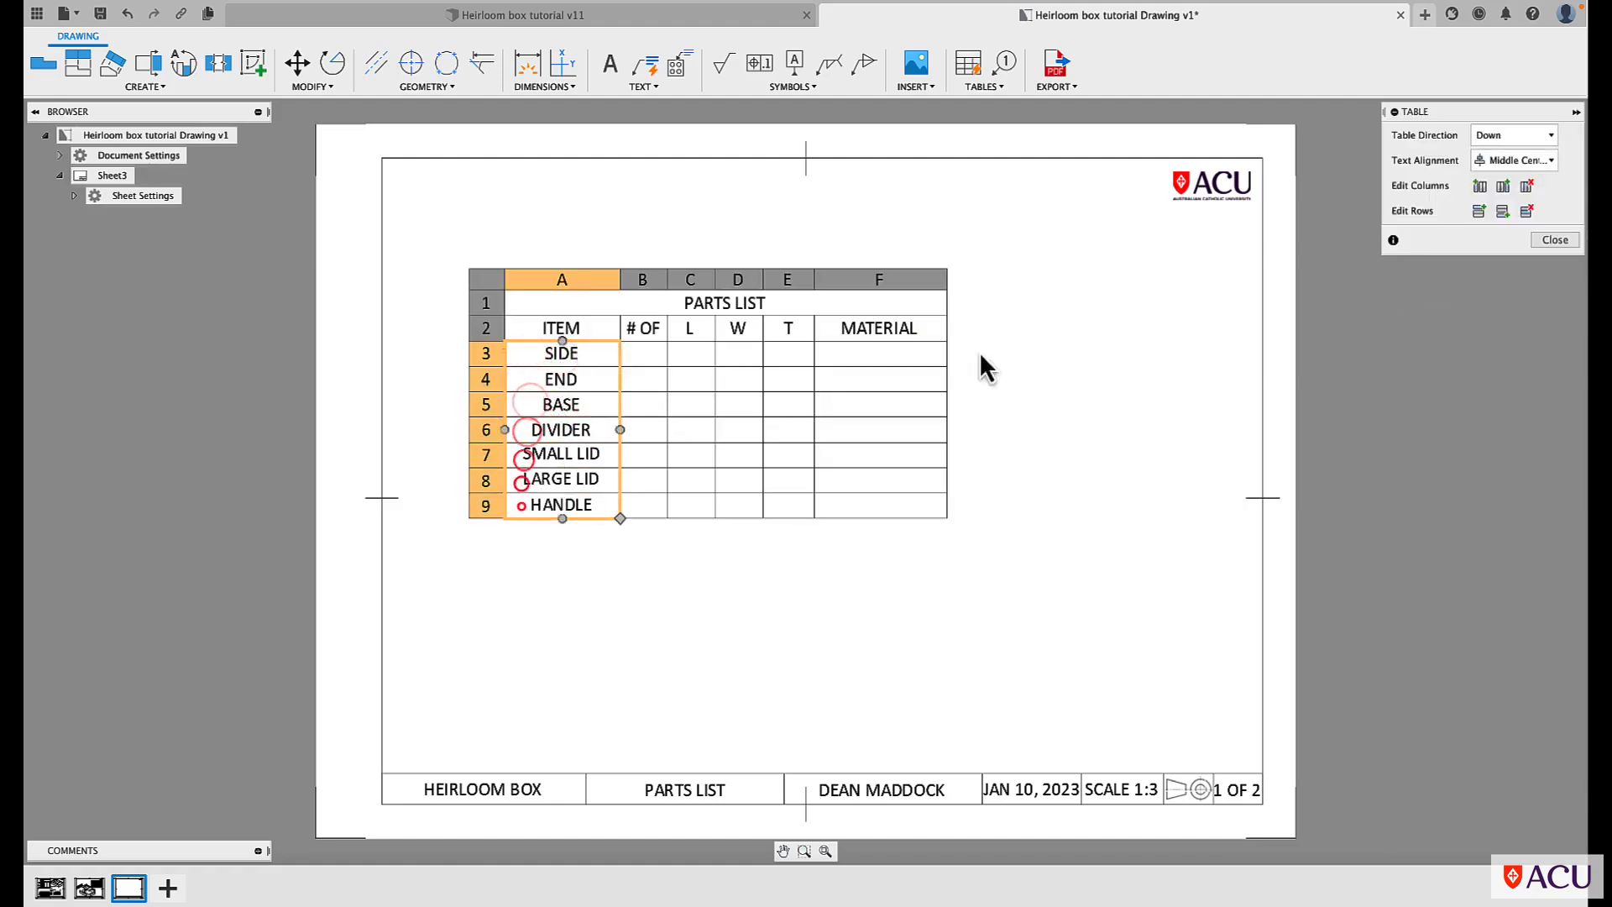
left_click(1535, 155)
left_click(1511, 212)
Enter the # OF quantities: 2 for SIDE, 2 for END, 1 for BASE and 1 for DIVIDER.
left_click(645, 354)
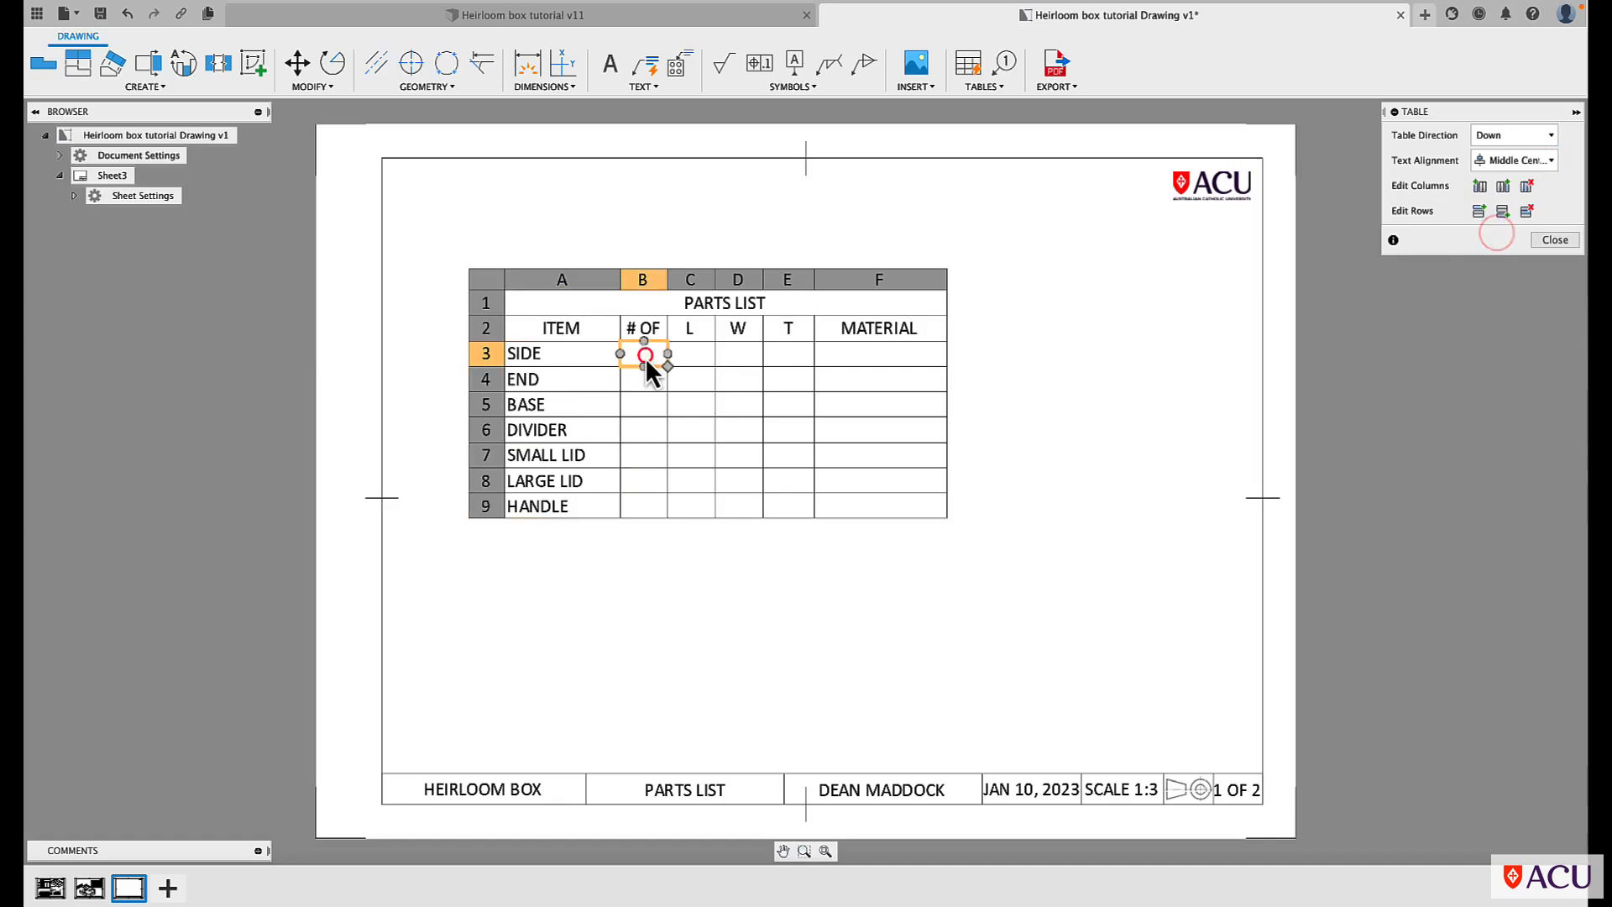
type("2")
left_click(641, 376)
type("2")
left_click(641, 407)
left_click(619, 333)
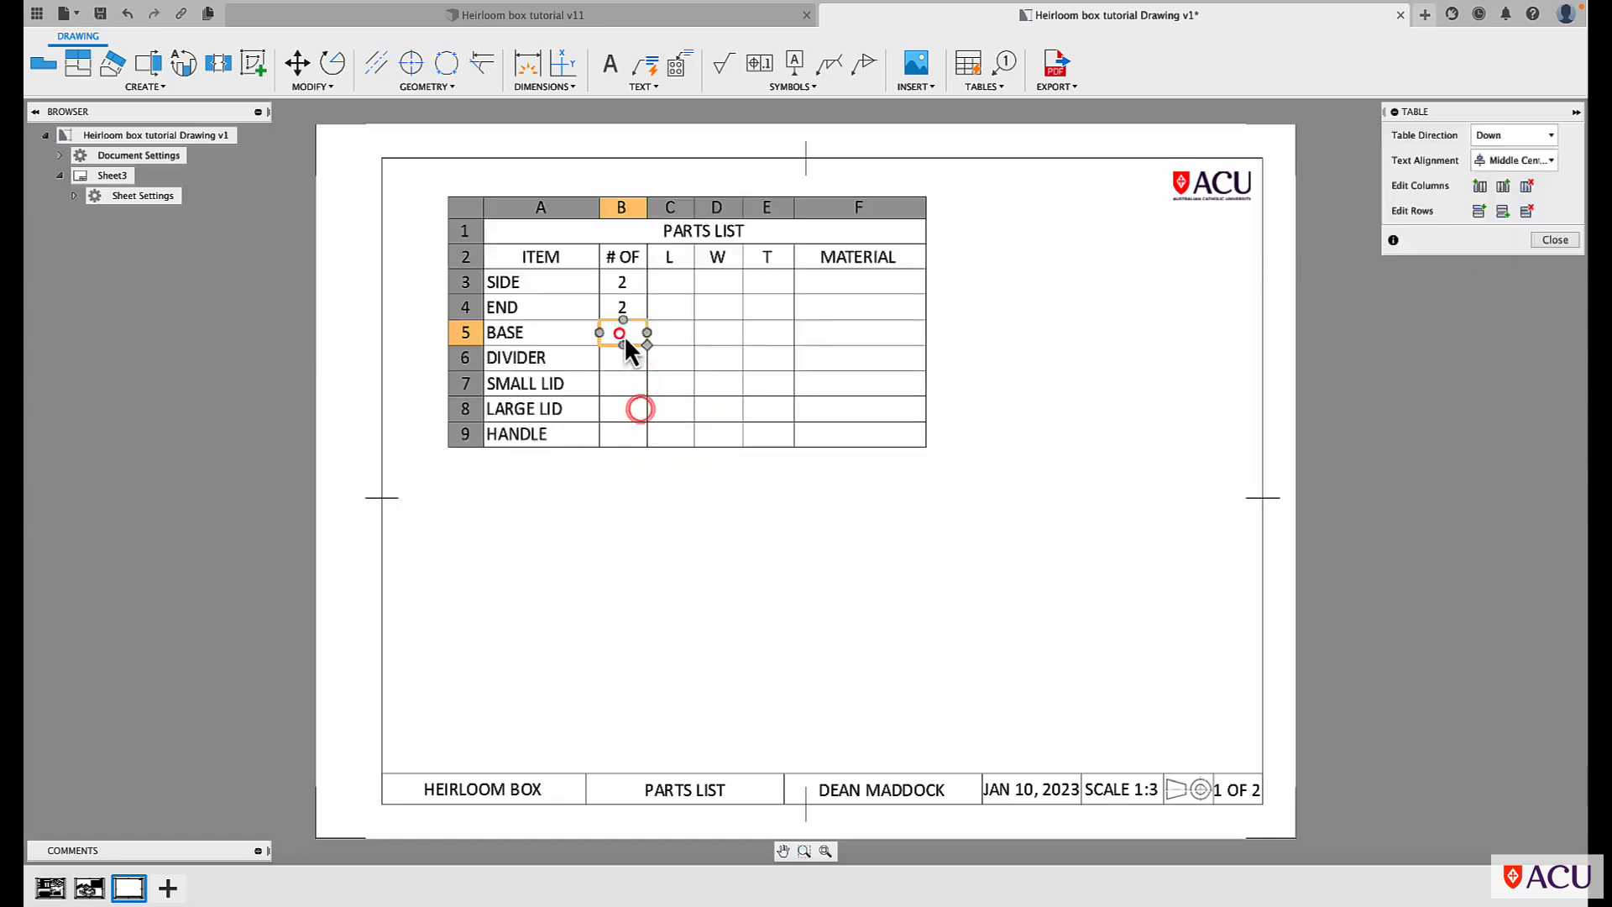
type("1")
left_click(620, 357)
type("1")
Enter the # OF quantities 1 for SMALL LID, 1 for LARGE LID and 2 for HANDLE.
left_click(618, 384)
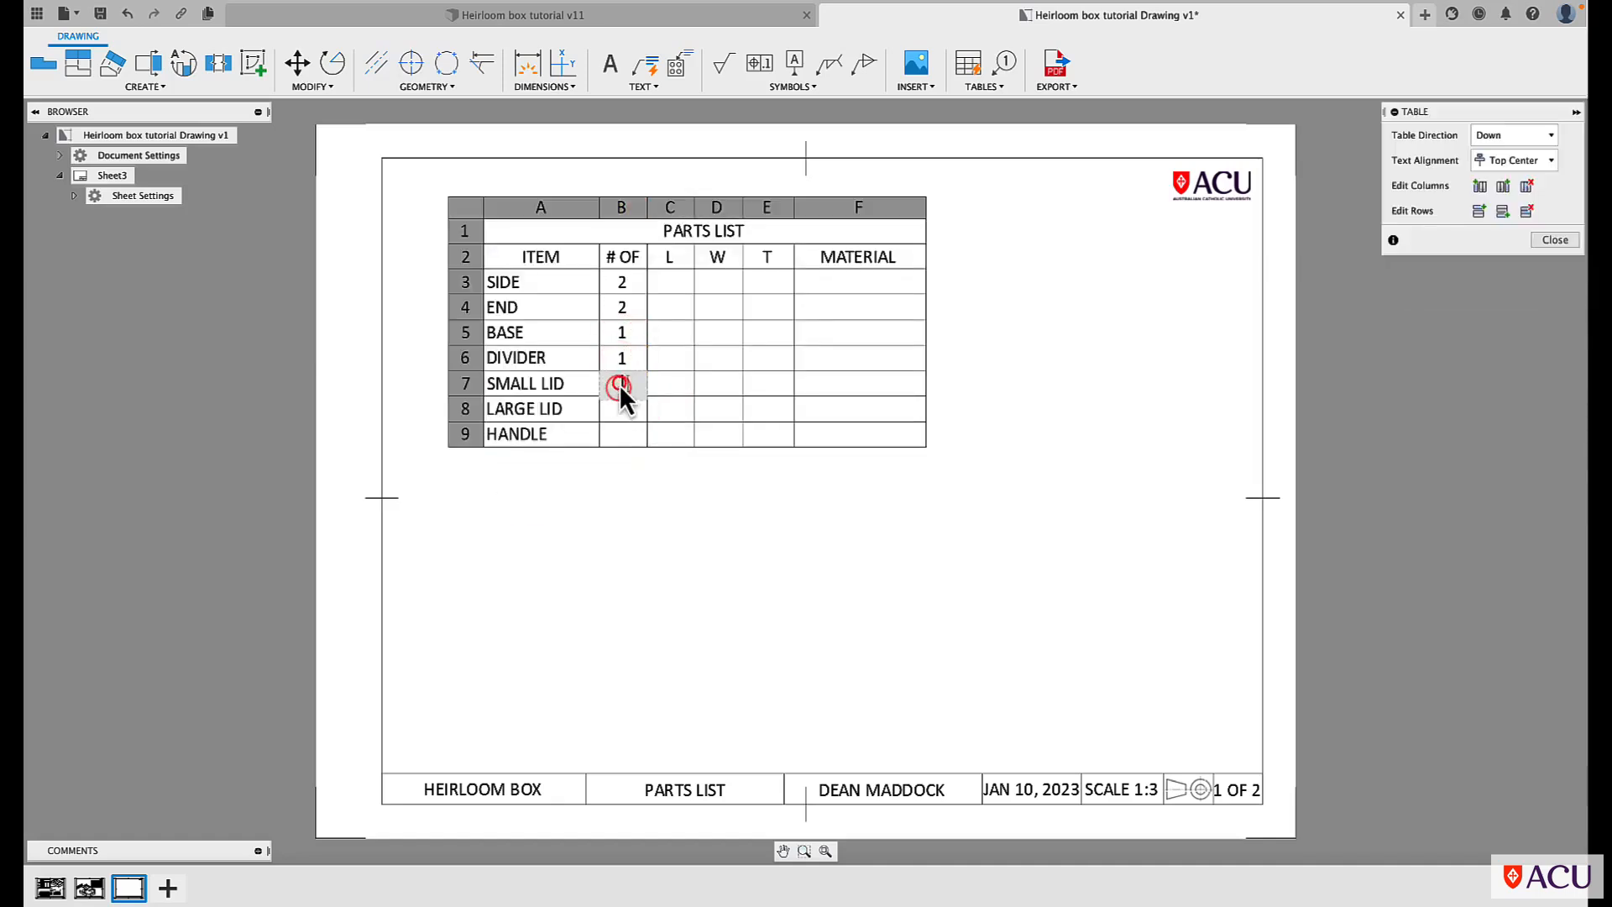
type("1")
left_click(619, 409)
type("1")
left_click(615, 434)
type("2")
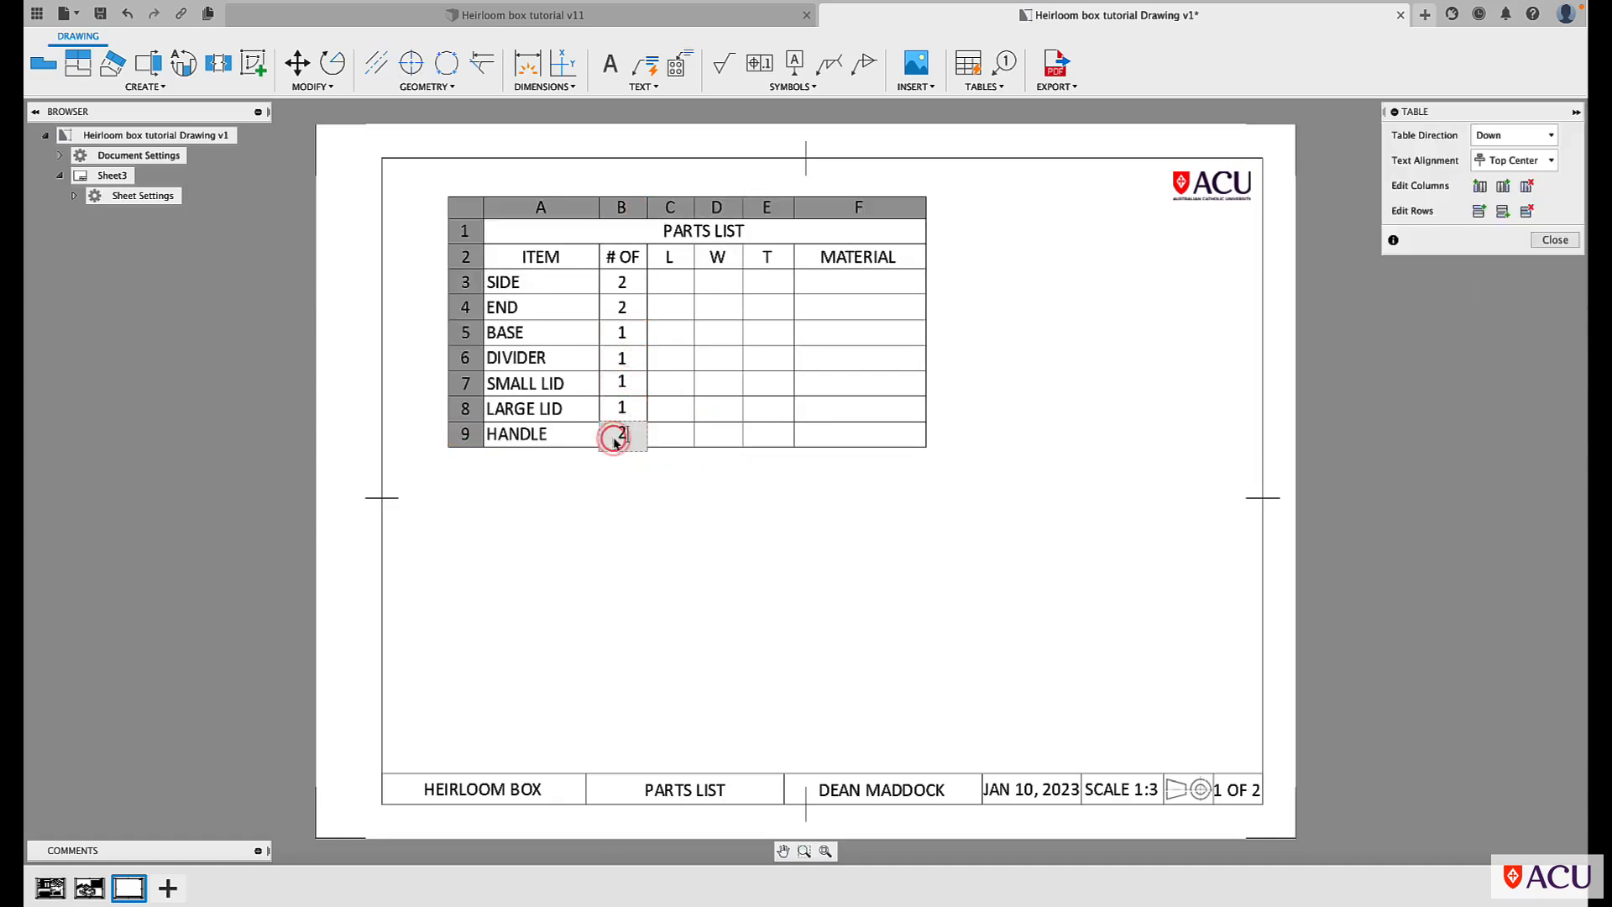
Fill in the SIDE row's dimensions with L 300, W 60 and T 12.
left_click(666, 284)
type("300")
left_click(714, 285)
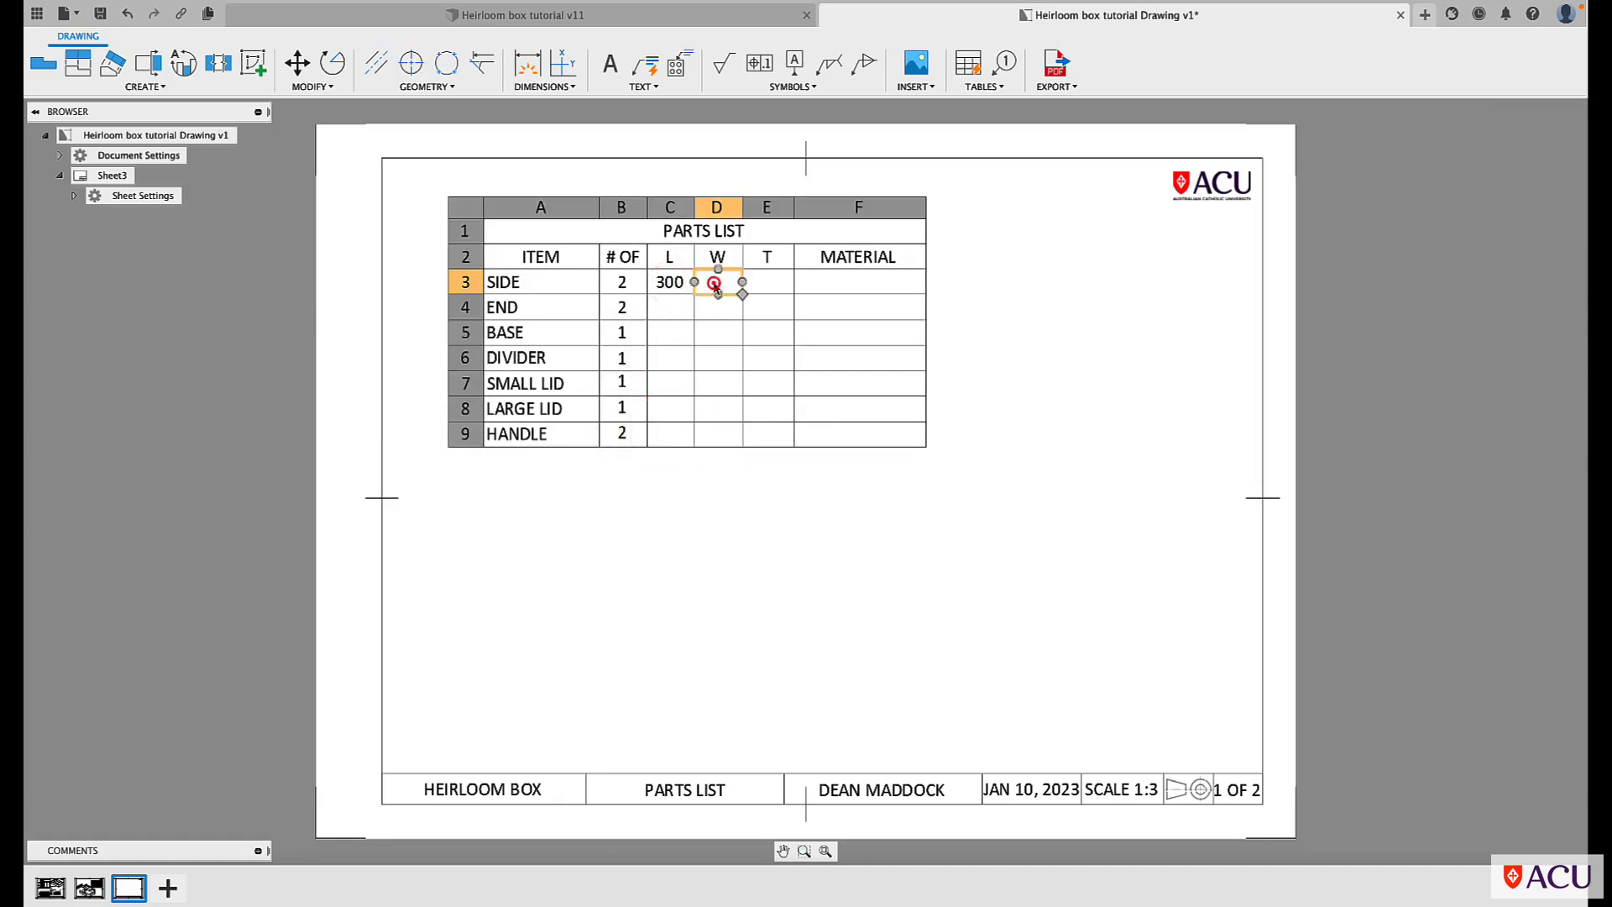
type("60")
left_click(761, 284)
type("12")
left_click(665, 307)
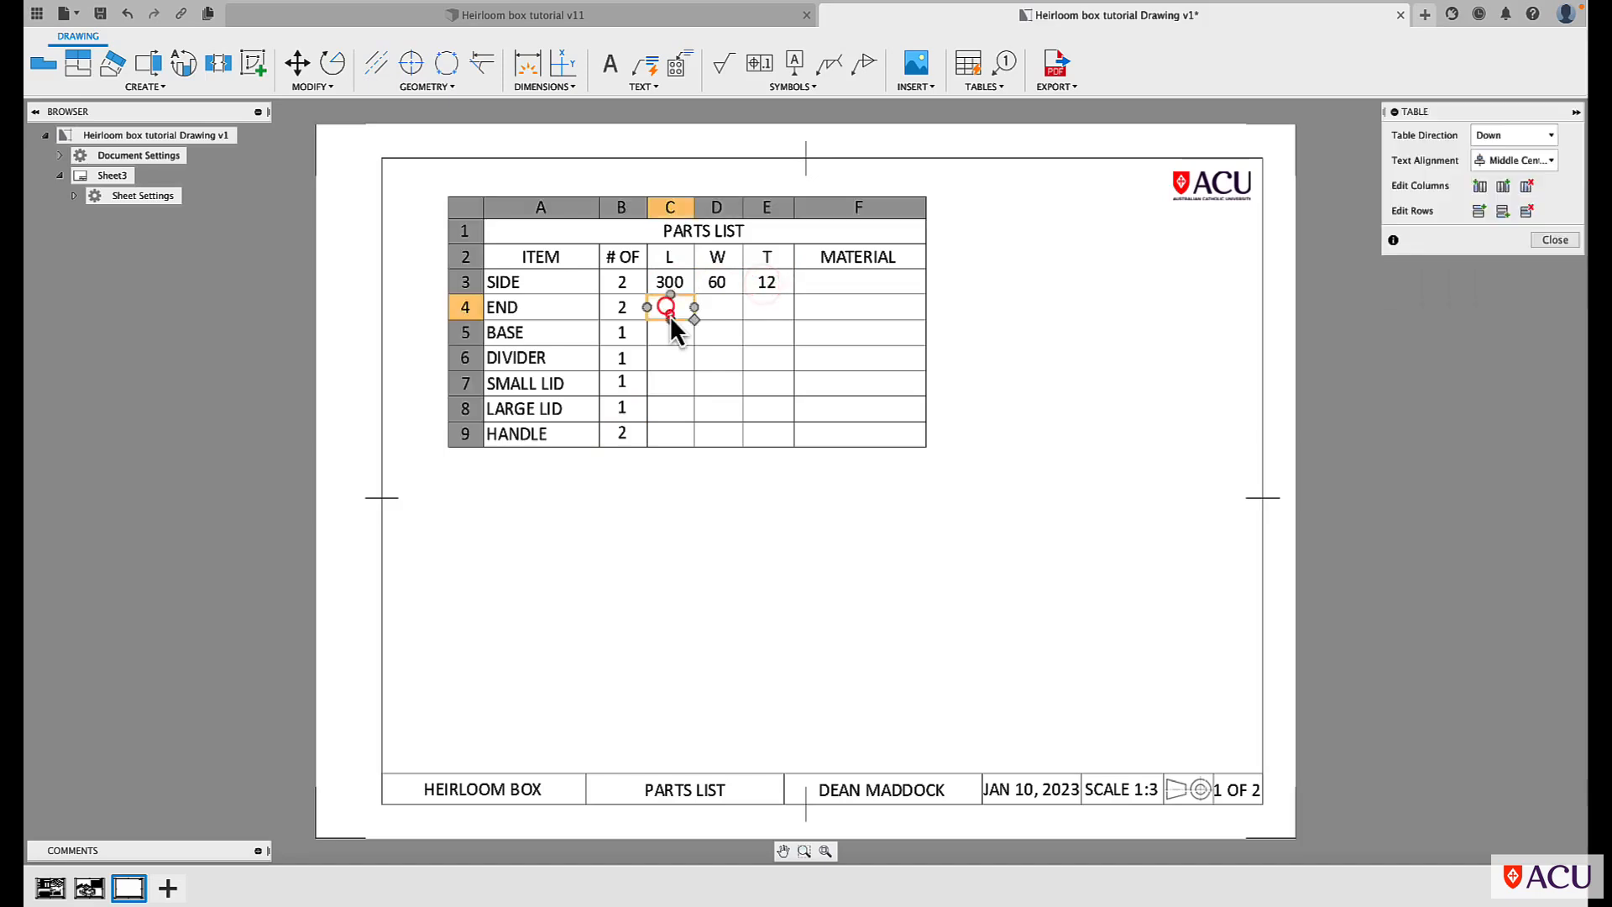
Fill in the END row's dimensions with L 185, W 60 and T 12.
type("185")
left_click(715, 309)
type("60")
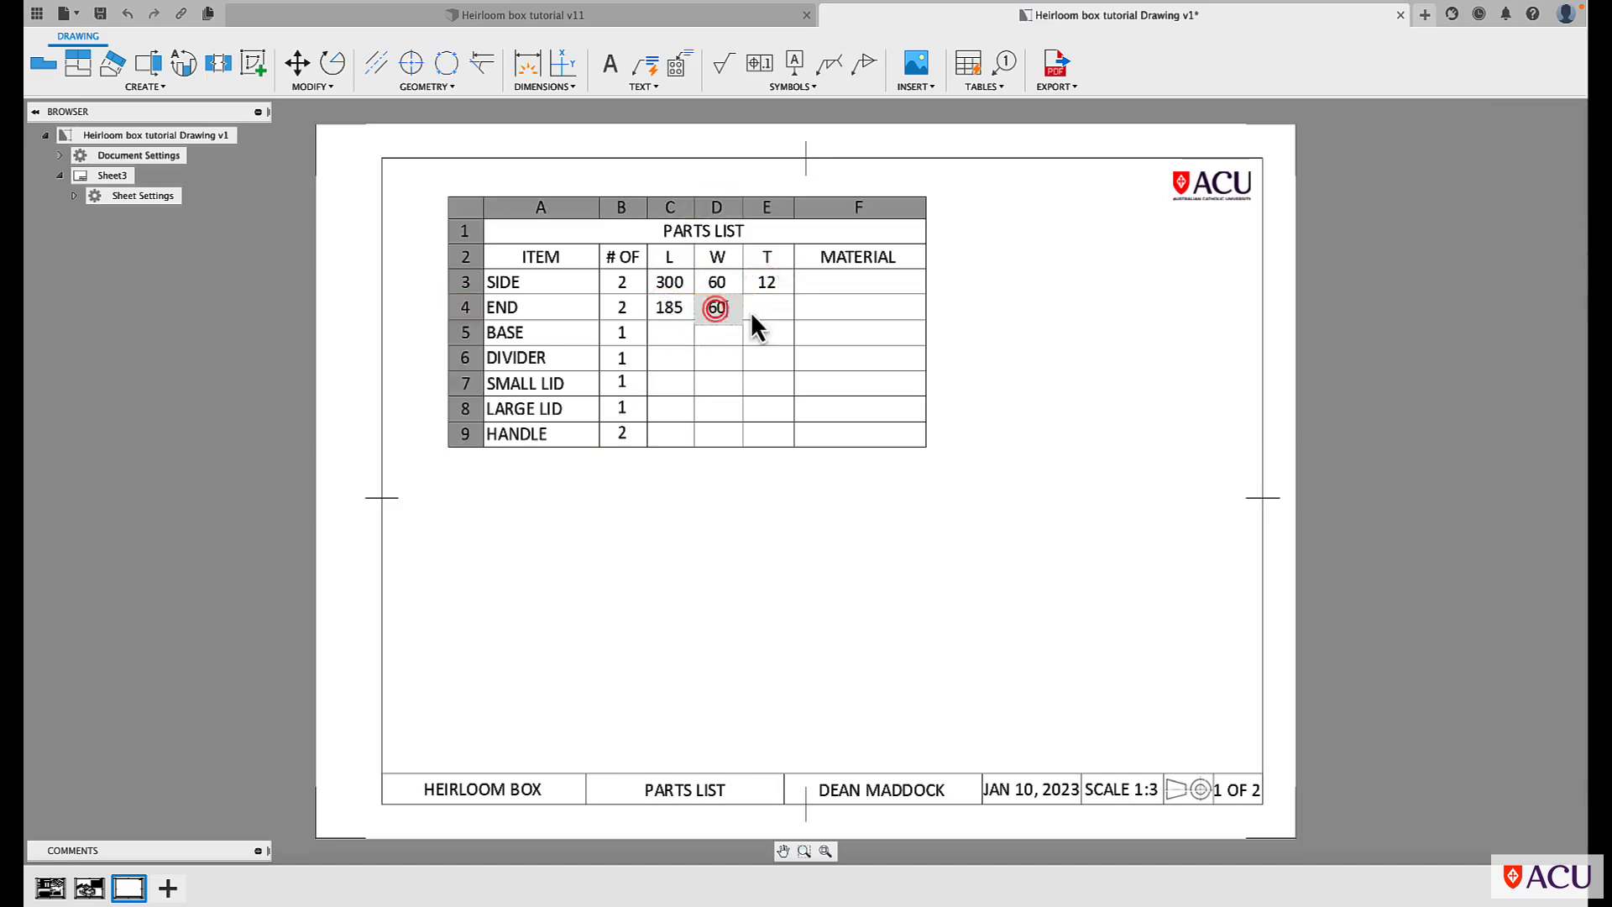
left_click(760, 311)
type("12")
Look up the base's length and width on the full assembly sheet.
left_click(662, 333)
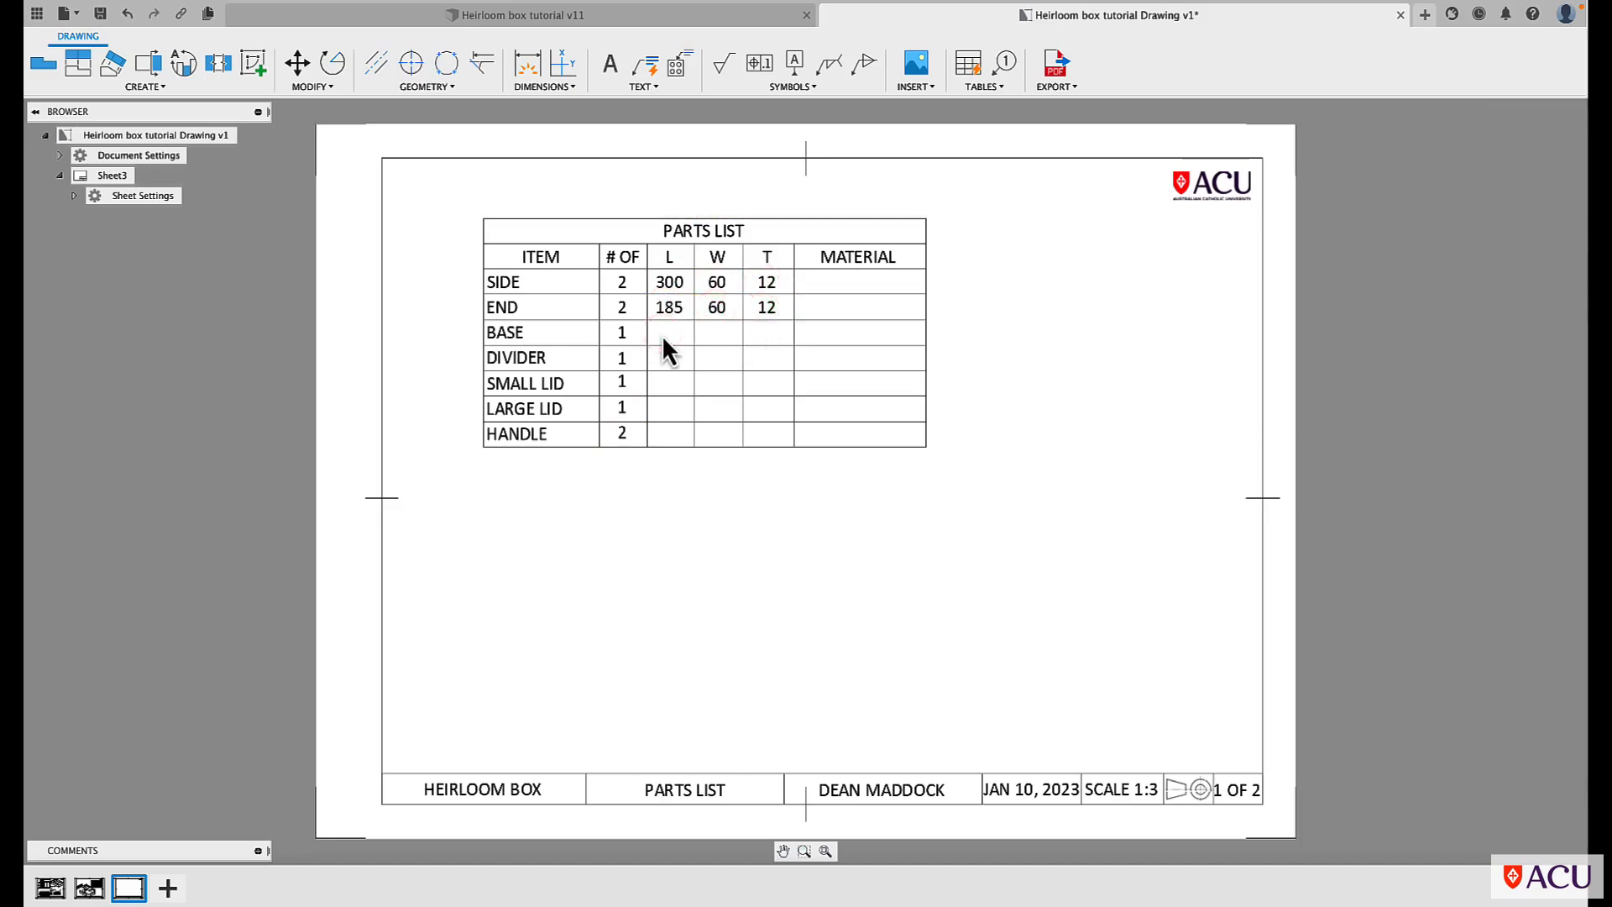
double_click(662, 333)
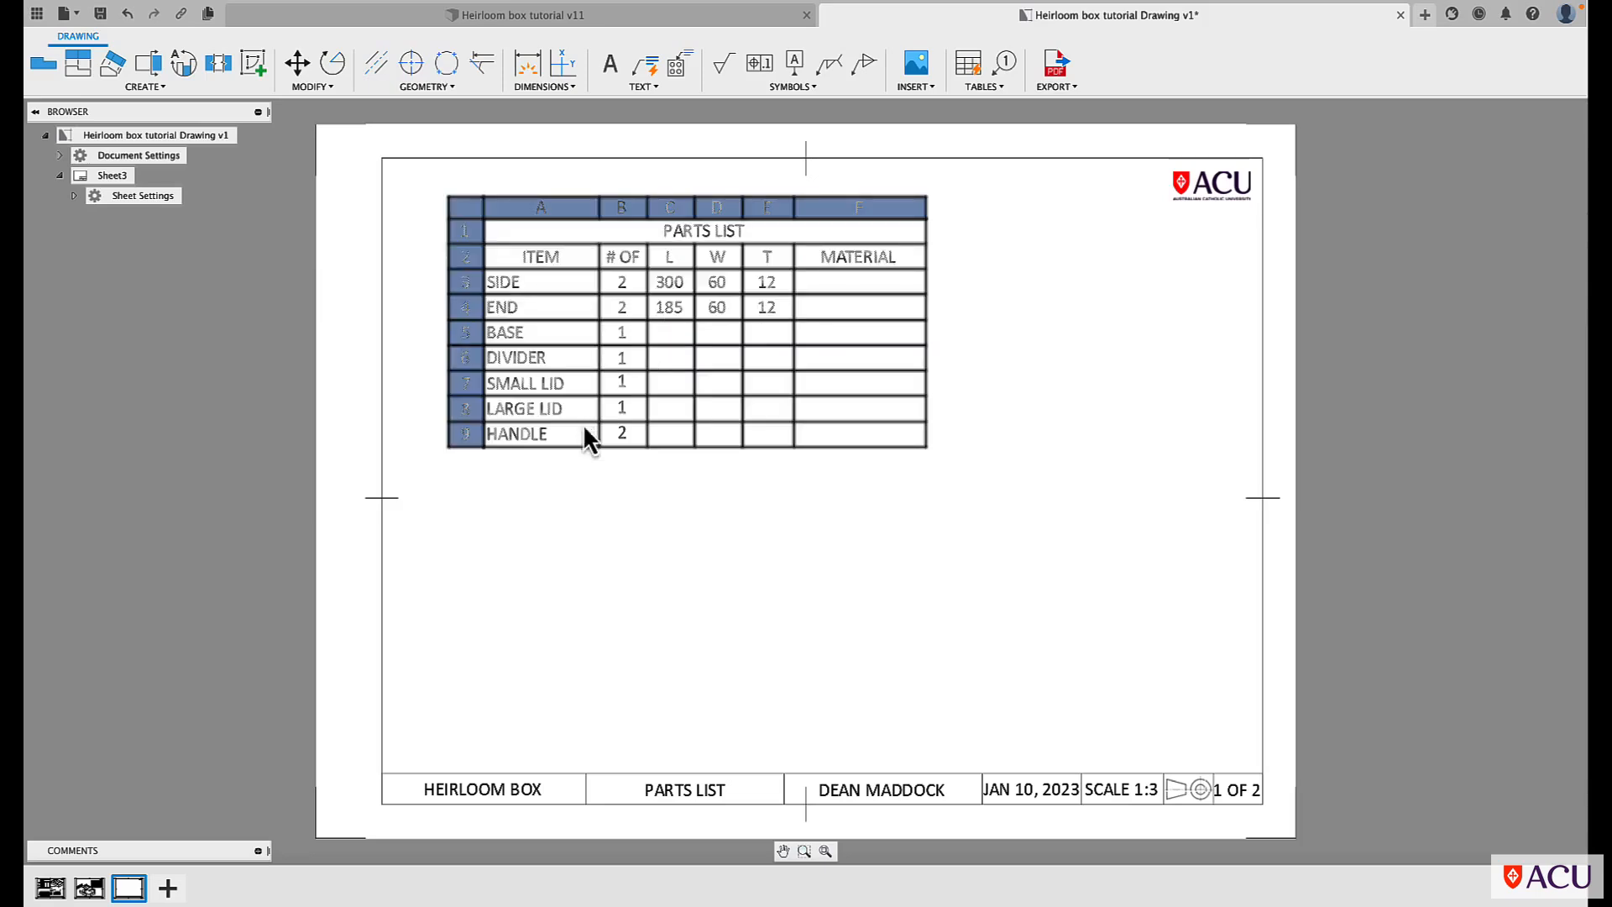
left_click(533, 603)
left_click(49, 892)
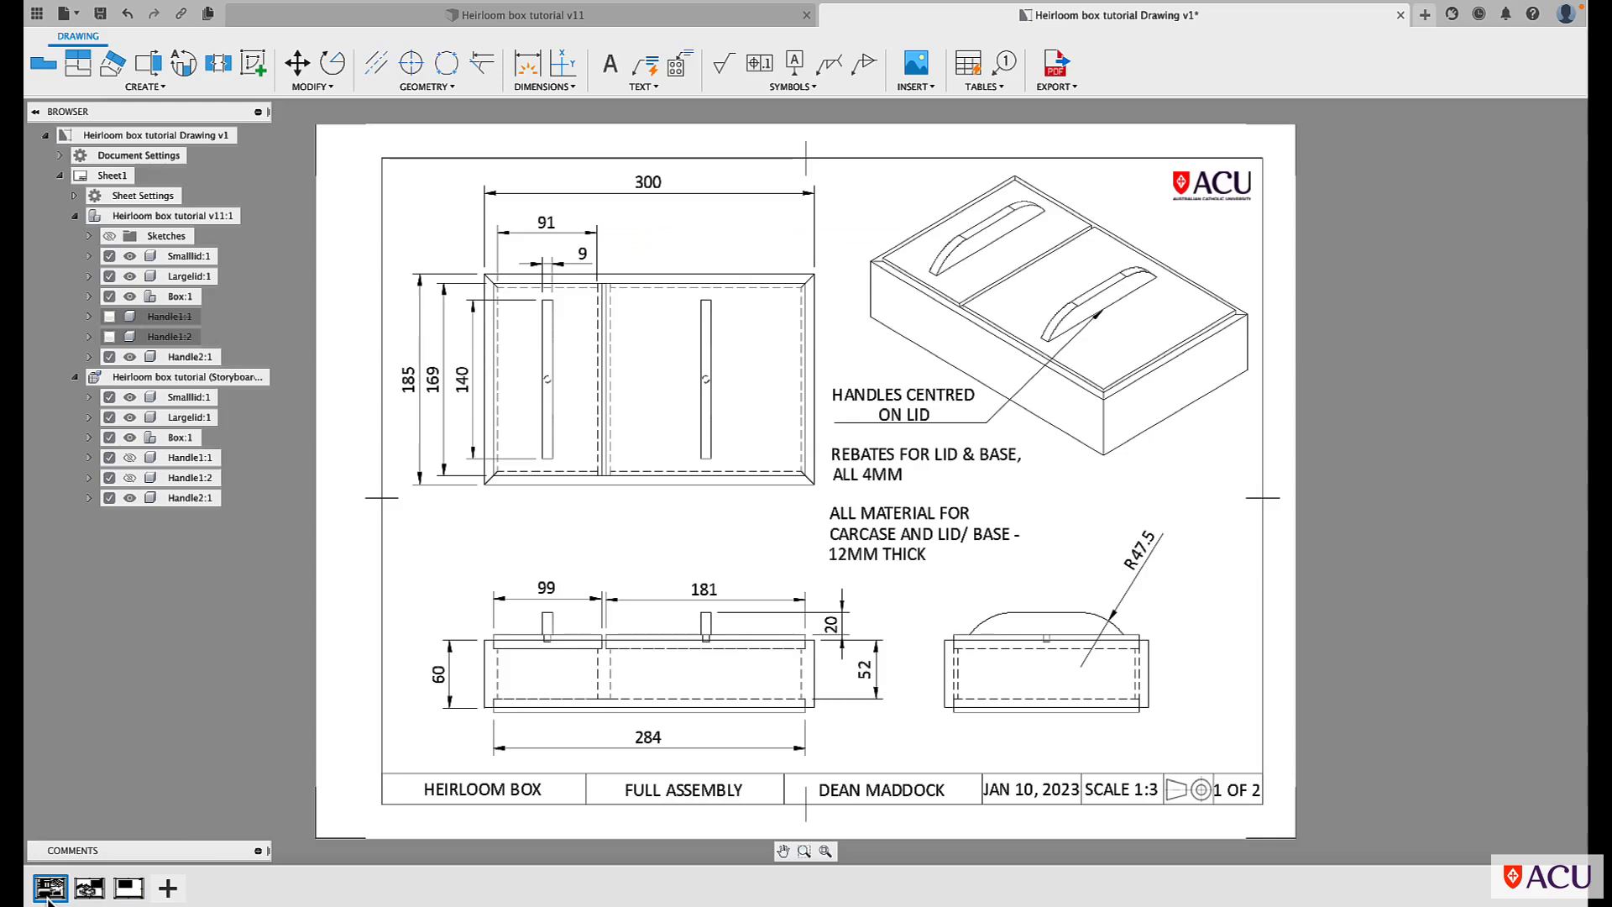
mouse_move(48, 896)
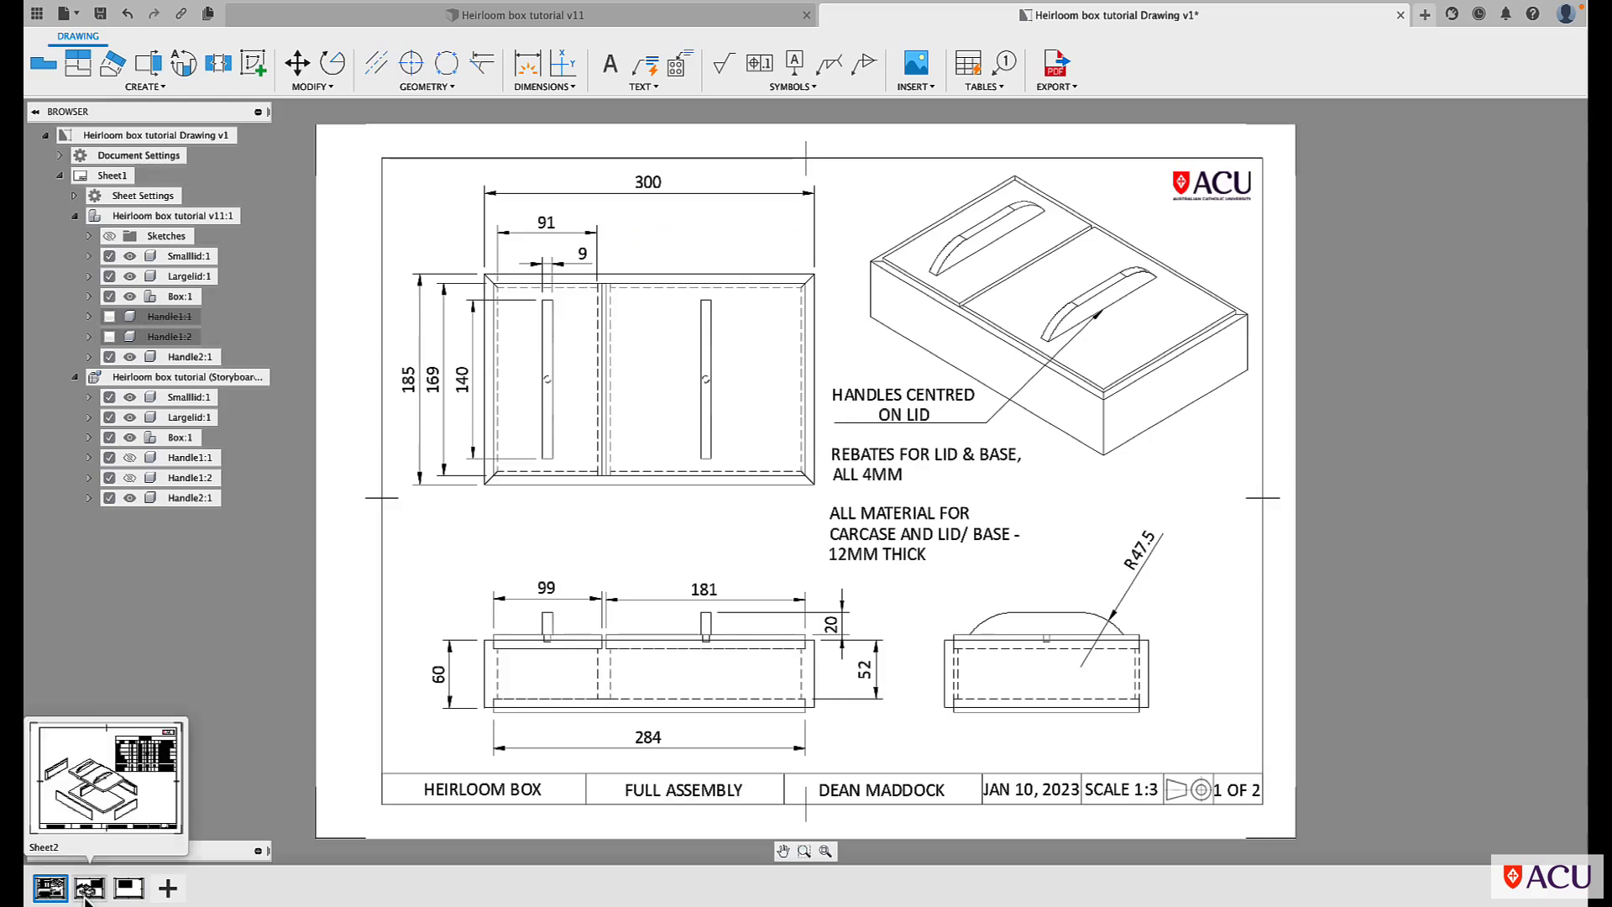
left_click(131, 892)
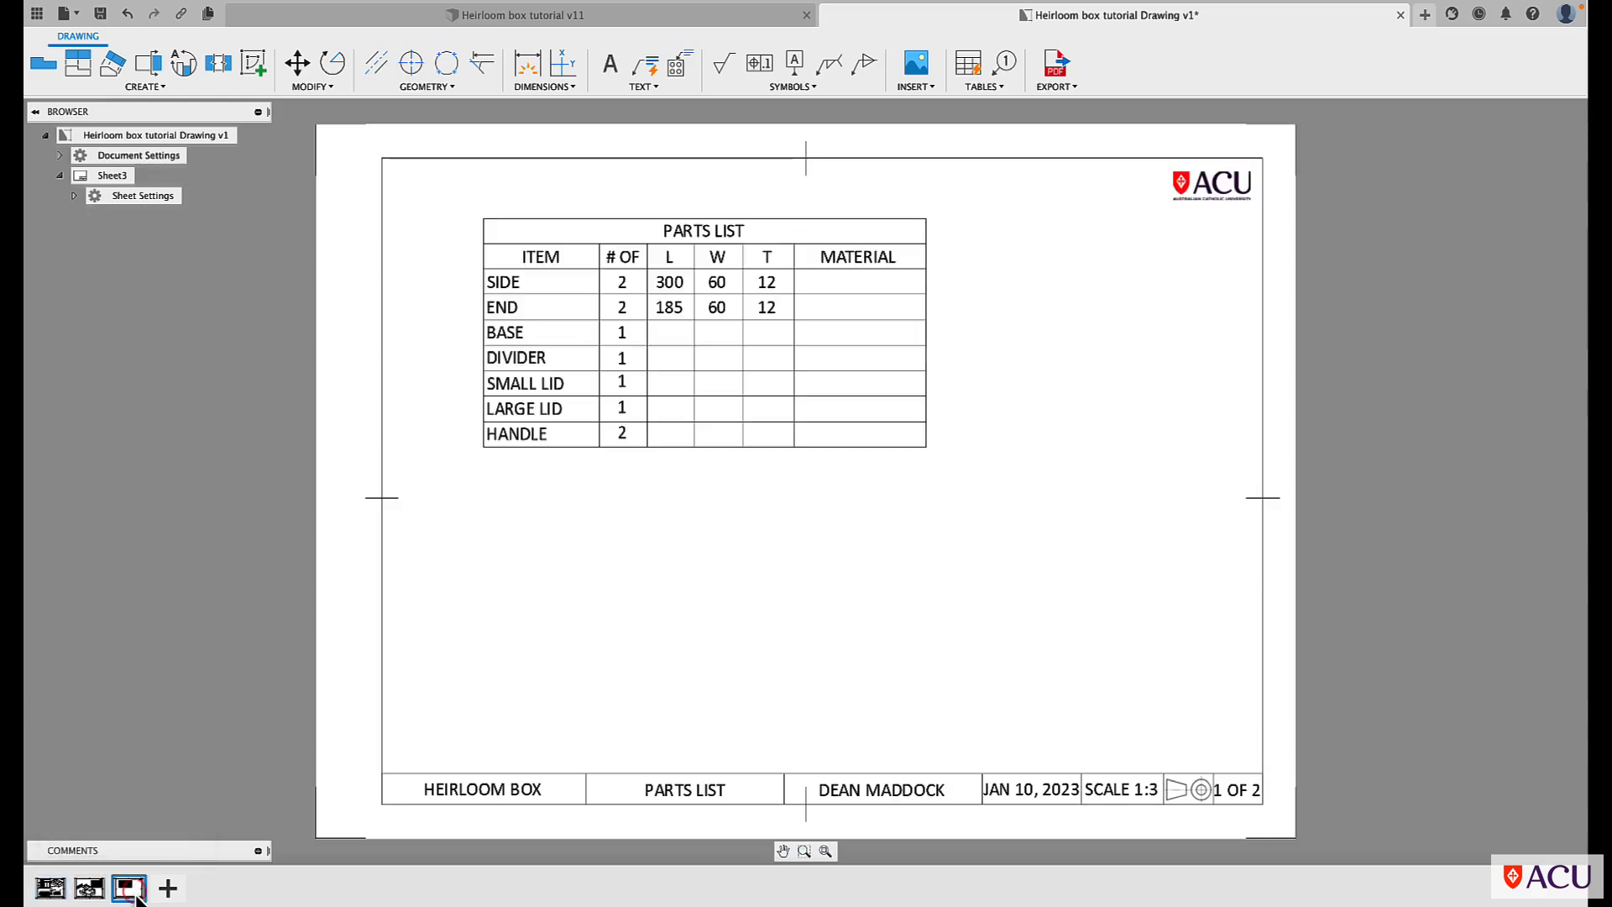
left_click(48, 891)
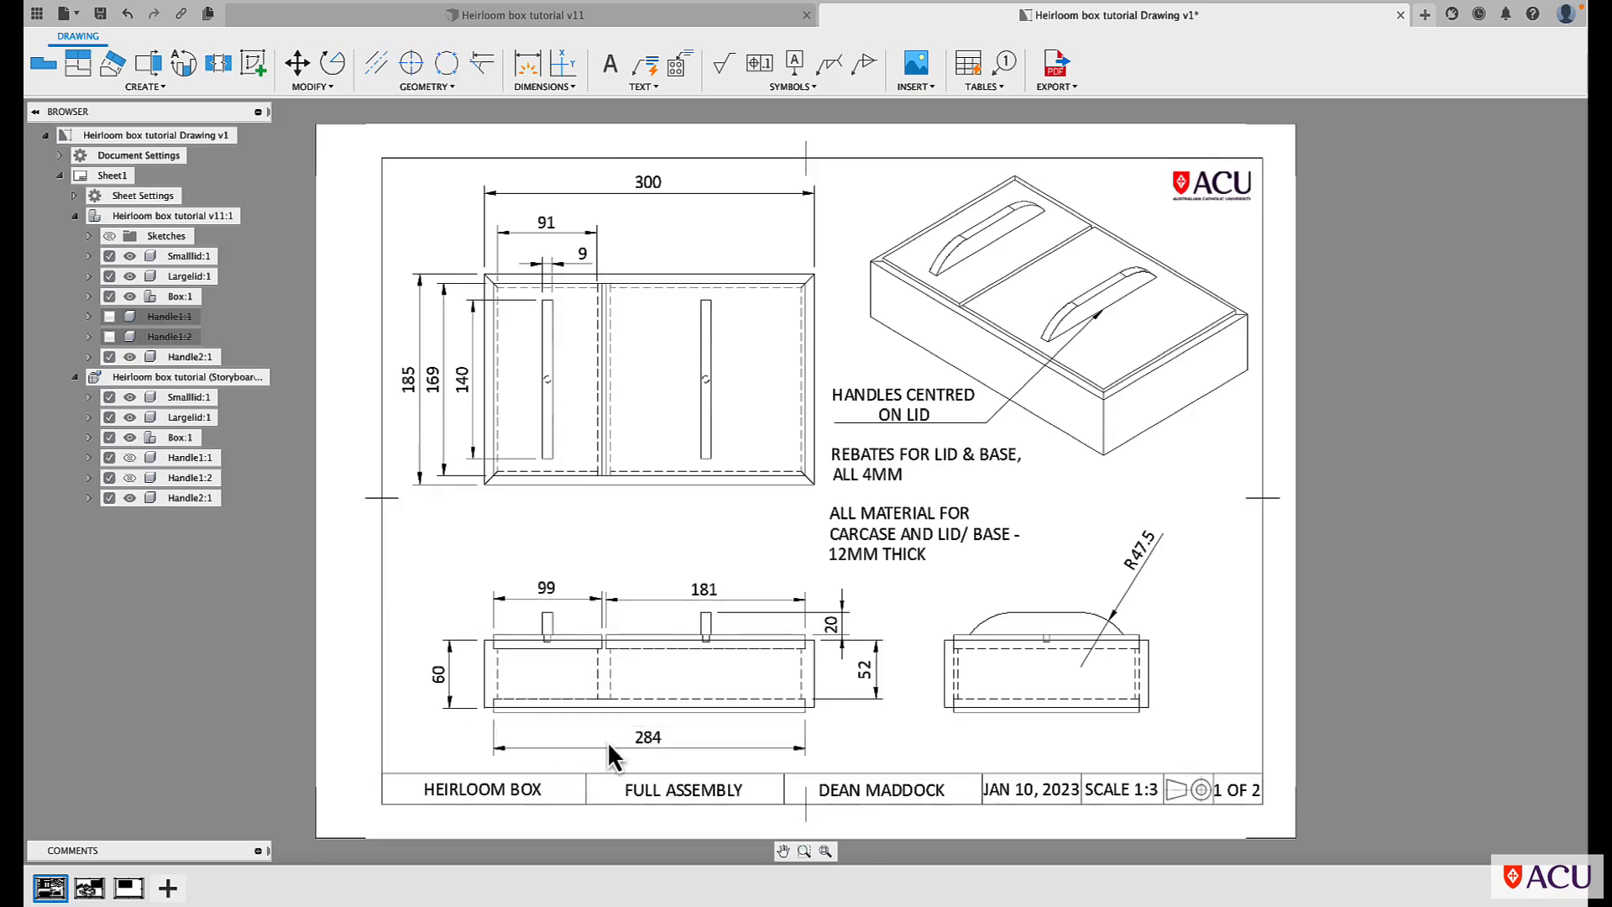
scroll(648, 659, "up", 1)
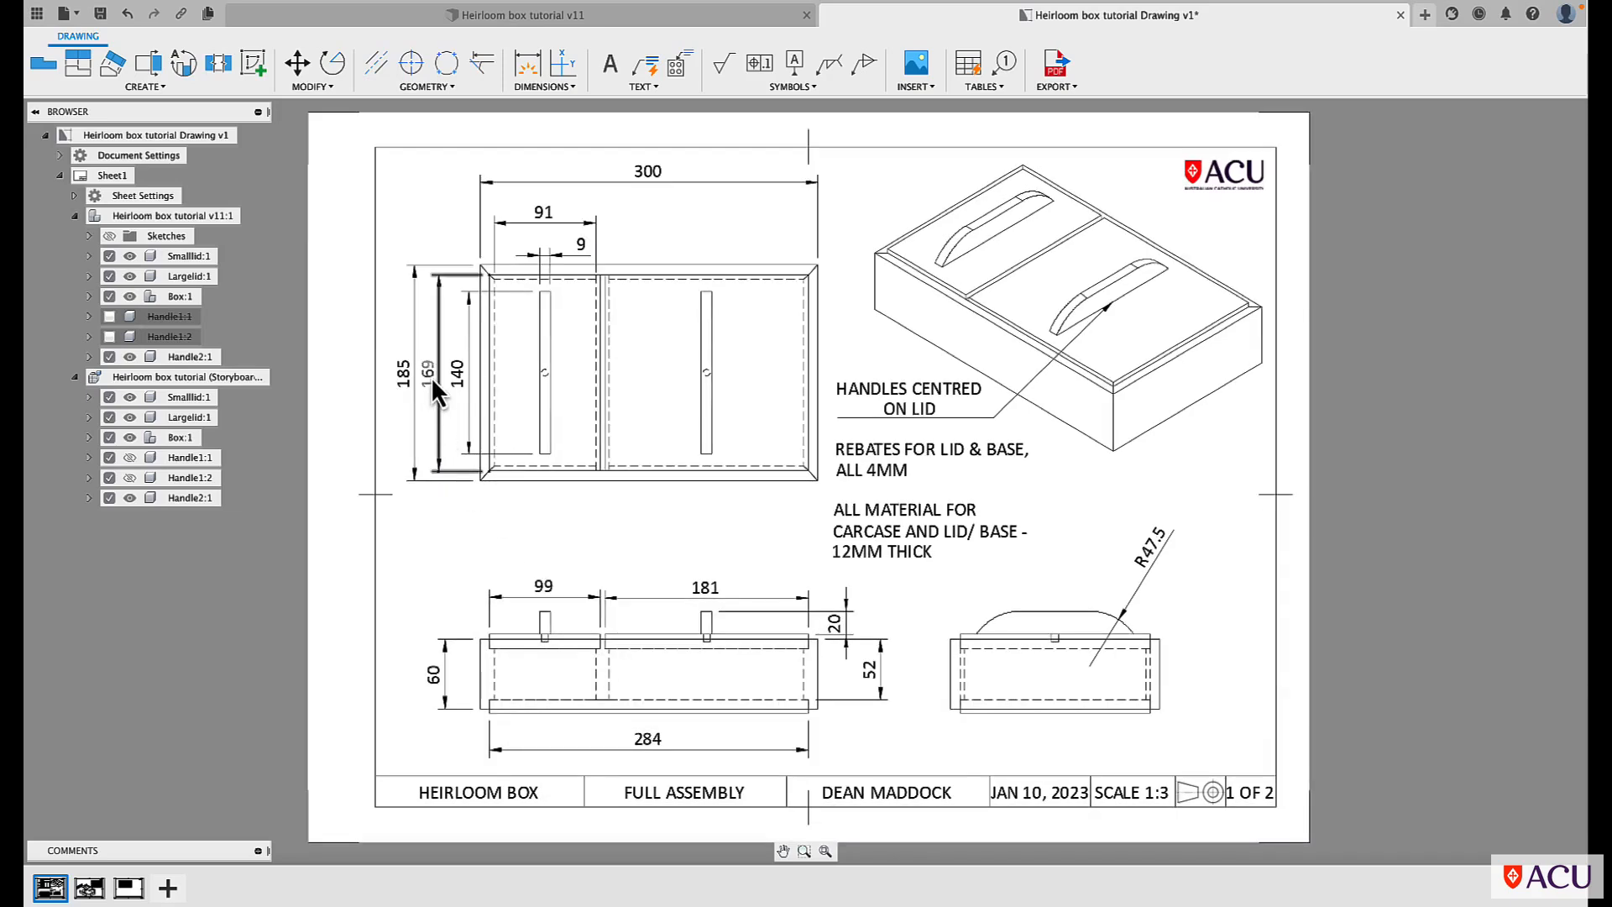
Enter L 284 and W 169 in the BASE row of the parts list.
left_click(128, 891)
double_click(673, 335)
type("284")
left_click(712, 332)
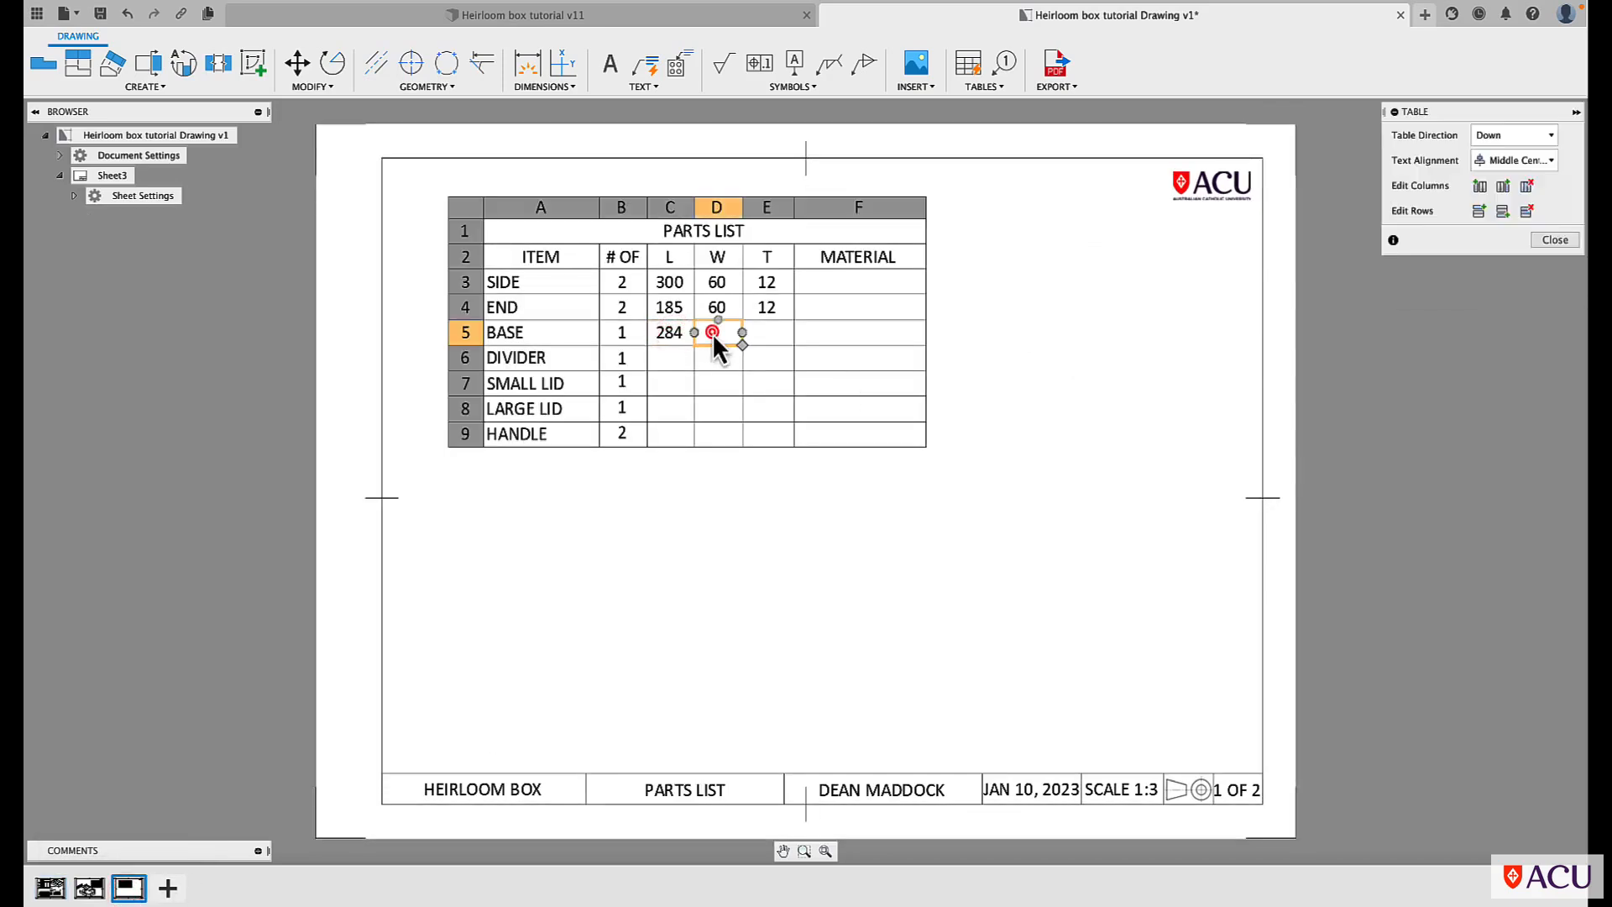
type("169")
Reposition the parts list table lower inside the sheet border and enter T 12 for the BASE row.
left_click(767, 336)
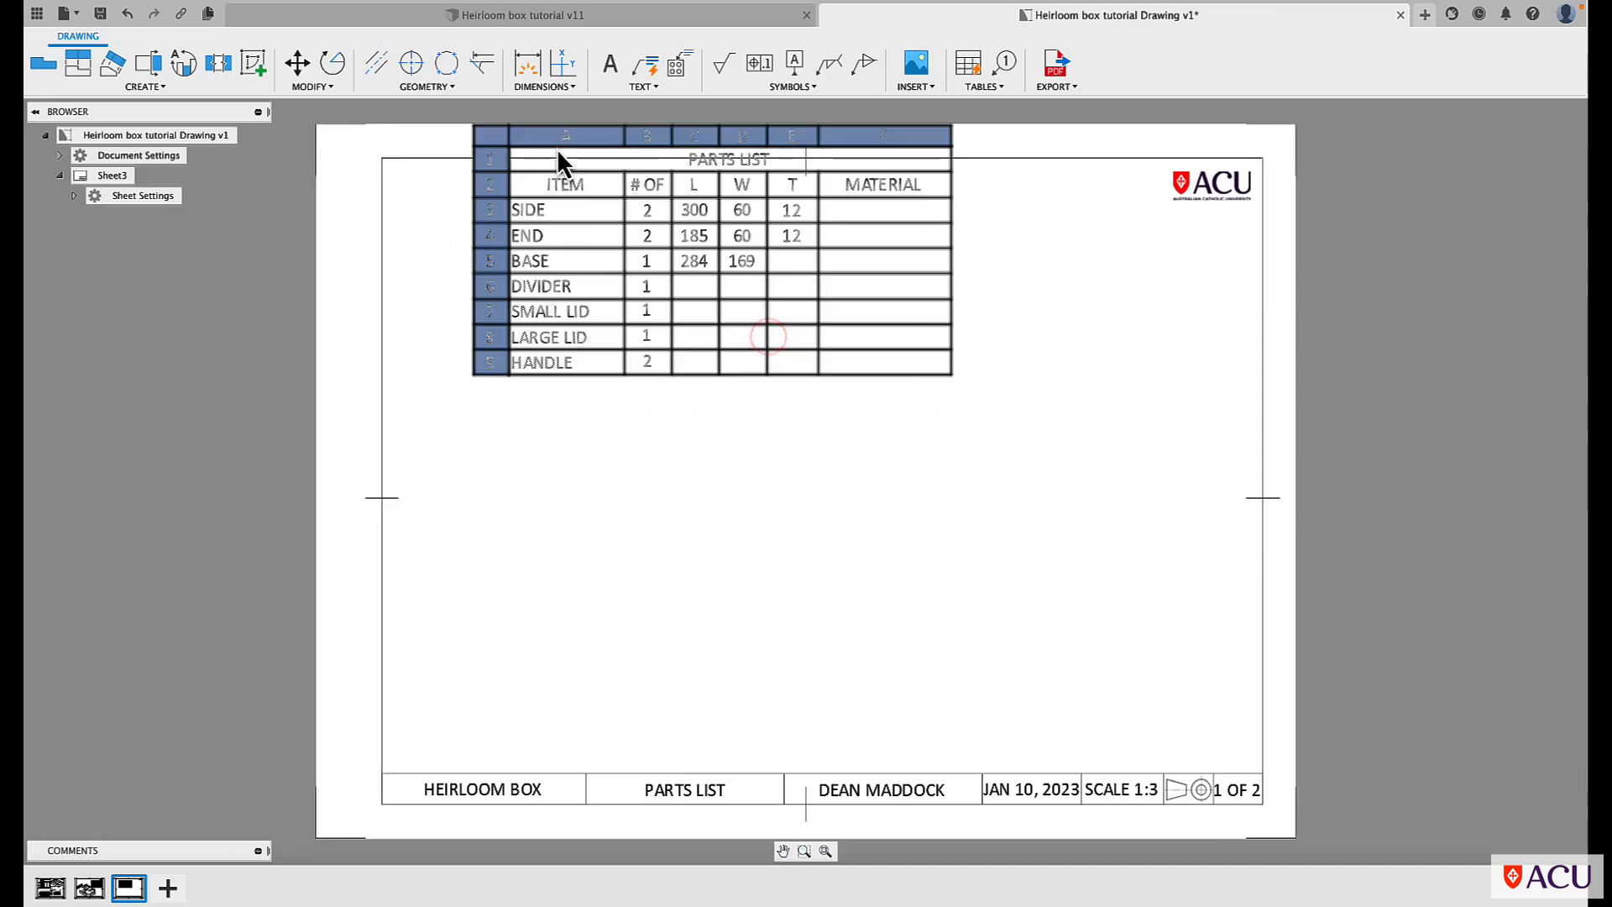
left_click_drag(557, 148, 583, 284)
double_click(809, 398)
type("12")
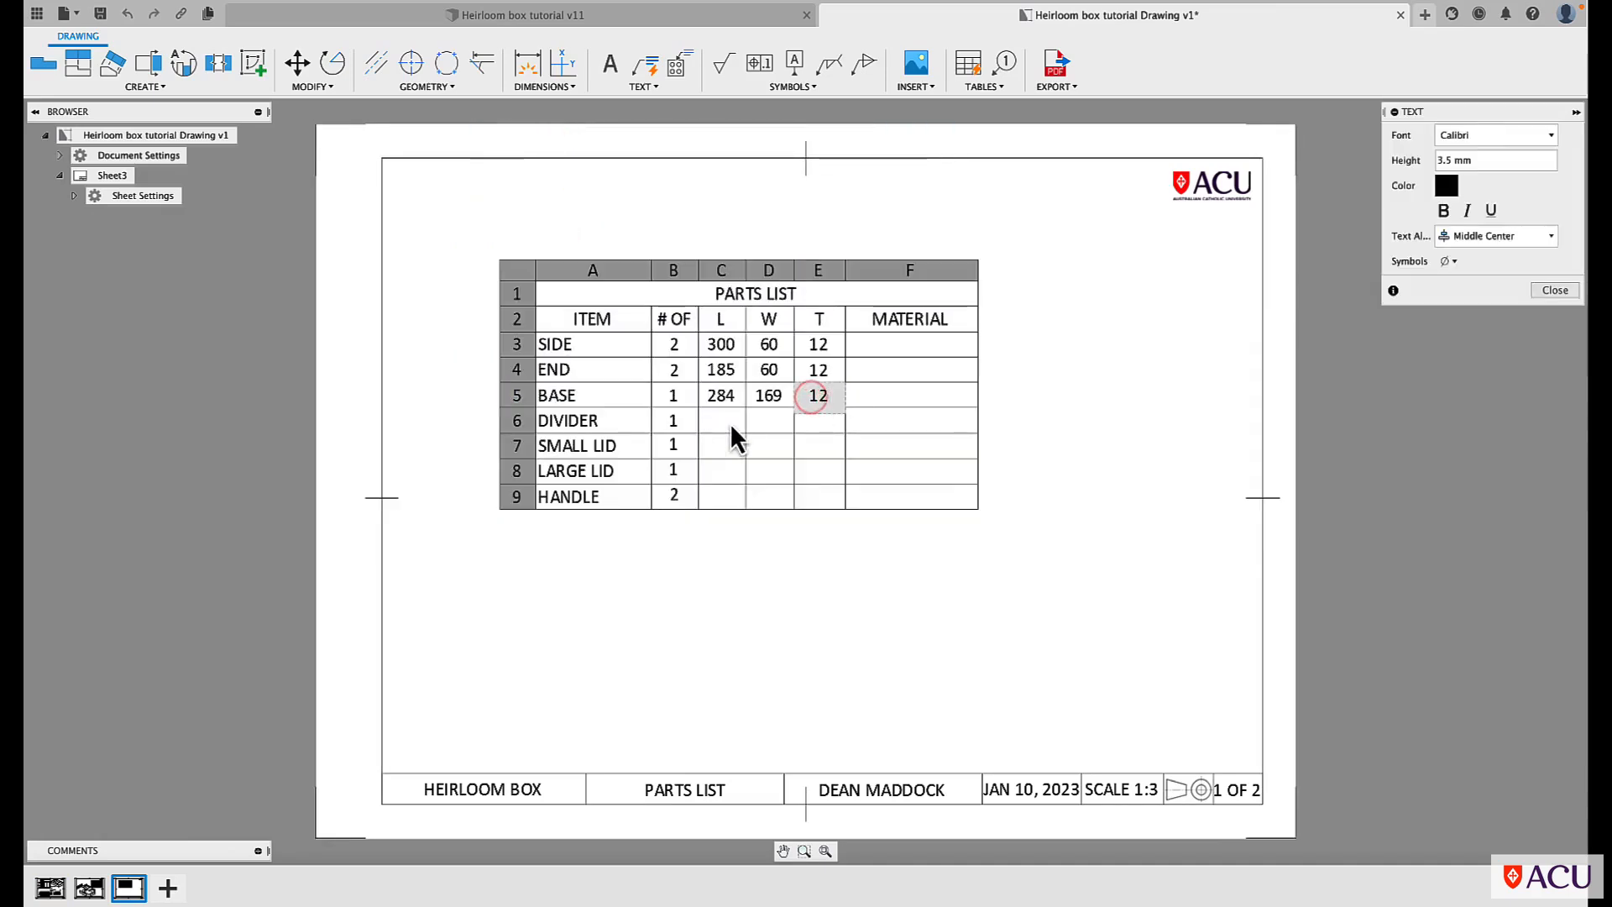
Switch to the heirloom box model and hide both ends, both sides, the base and both lids to expose the divider.
double_click(727, 424)
left_click(49, 887)
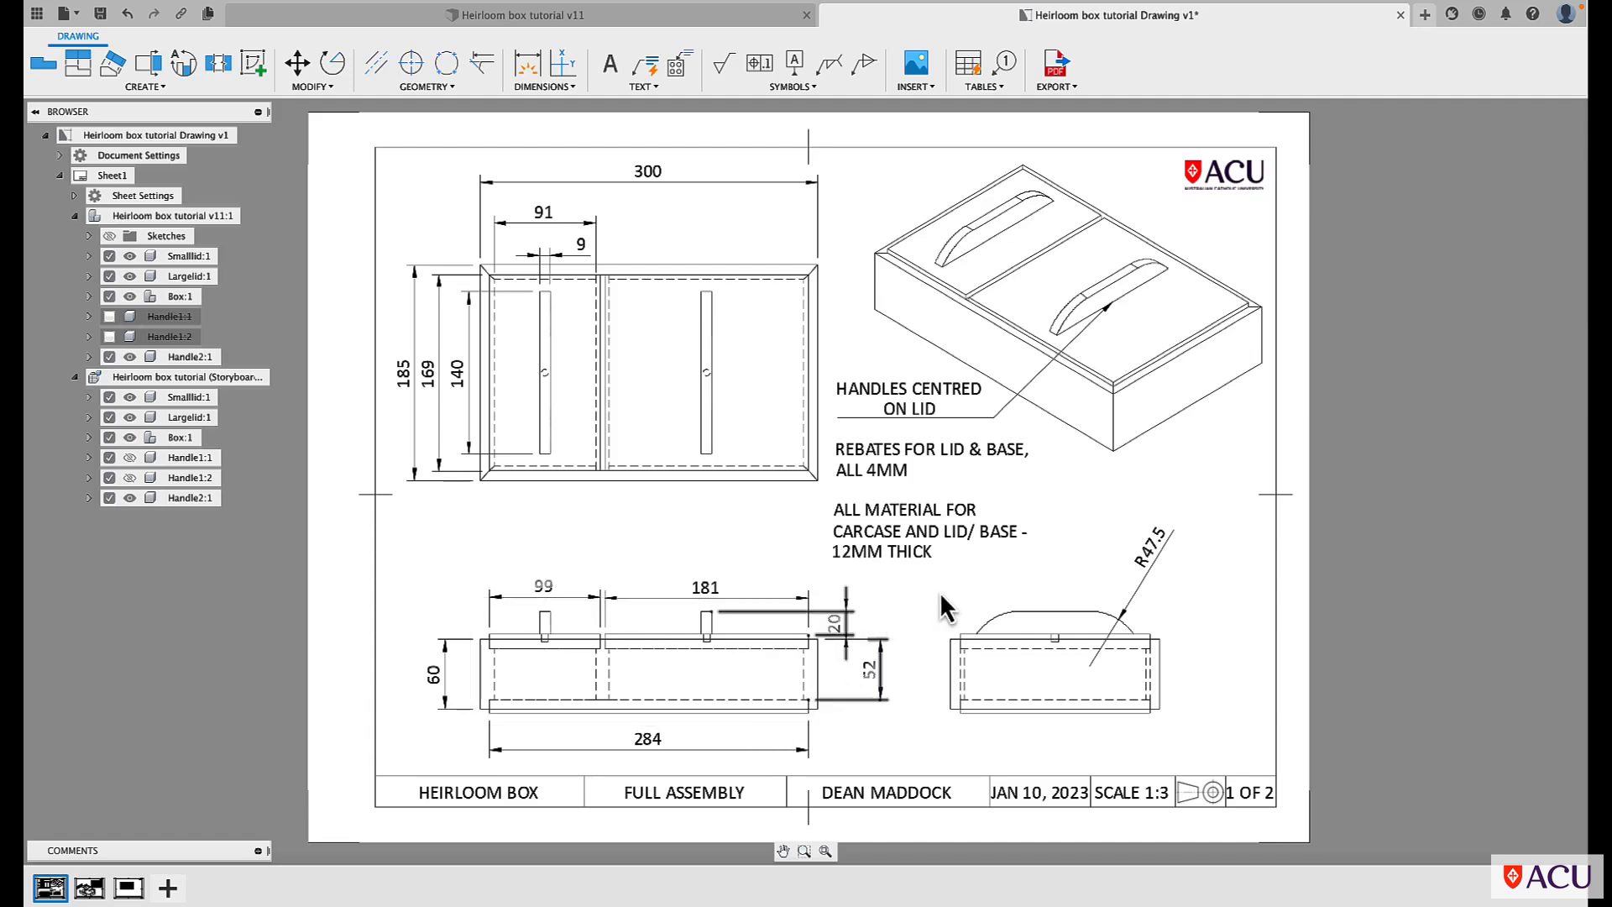
left_click(491, 15)
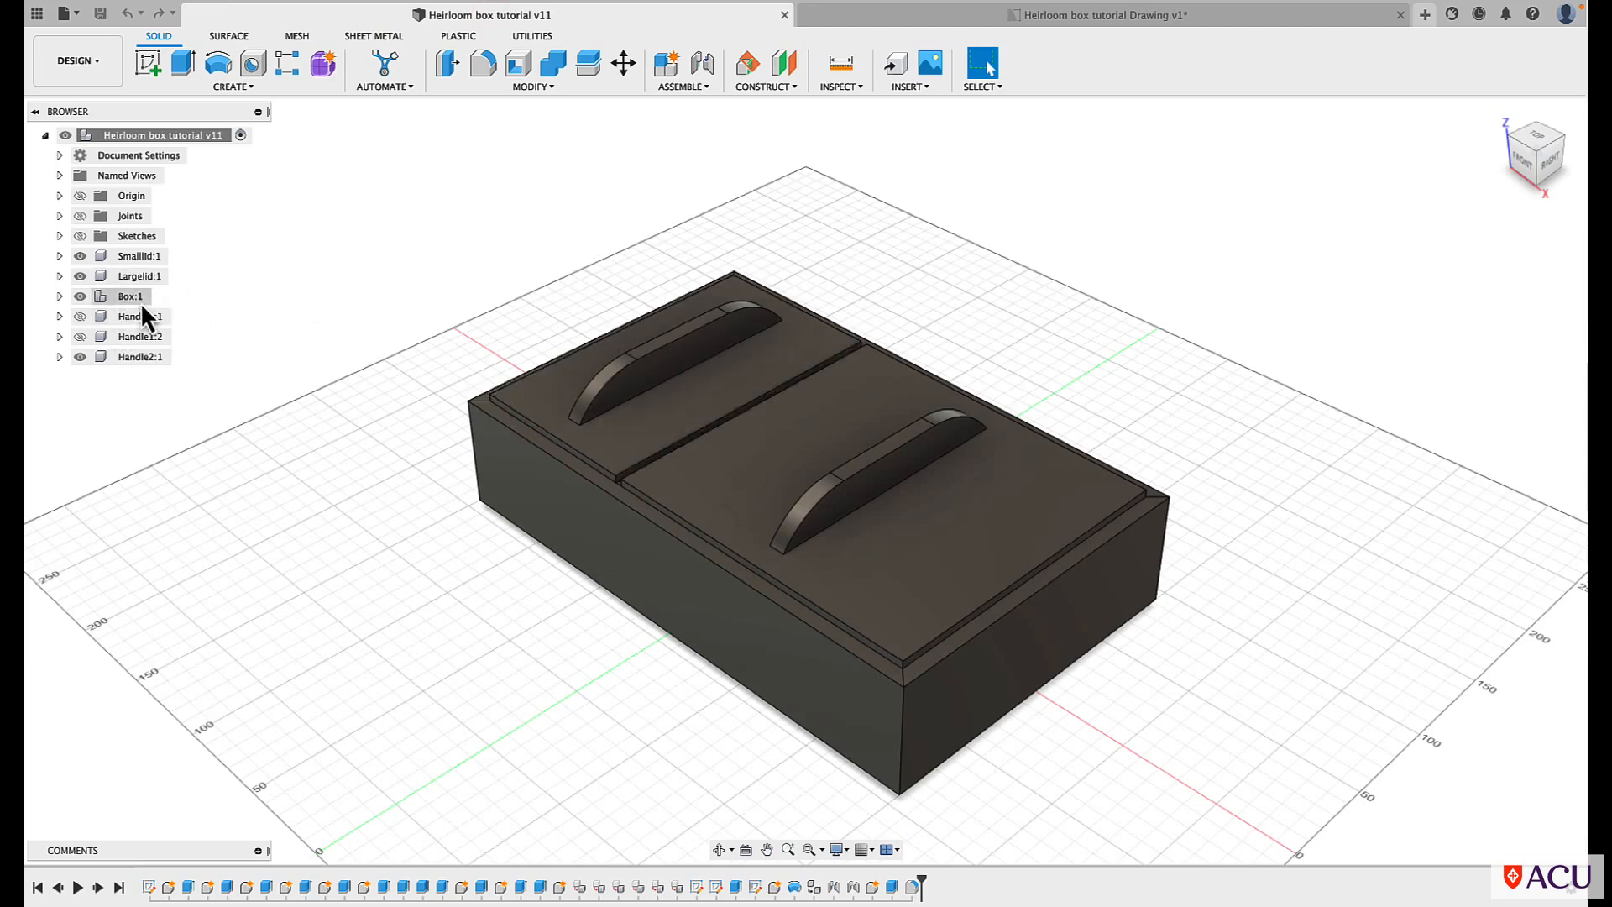
left_click(59, 295)
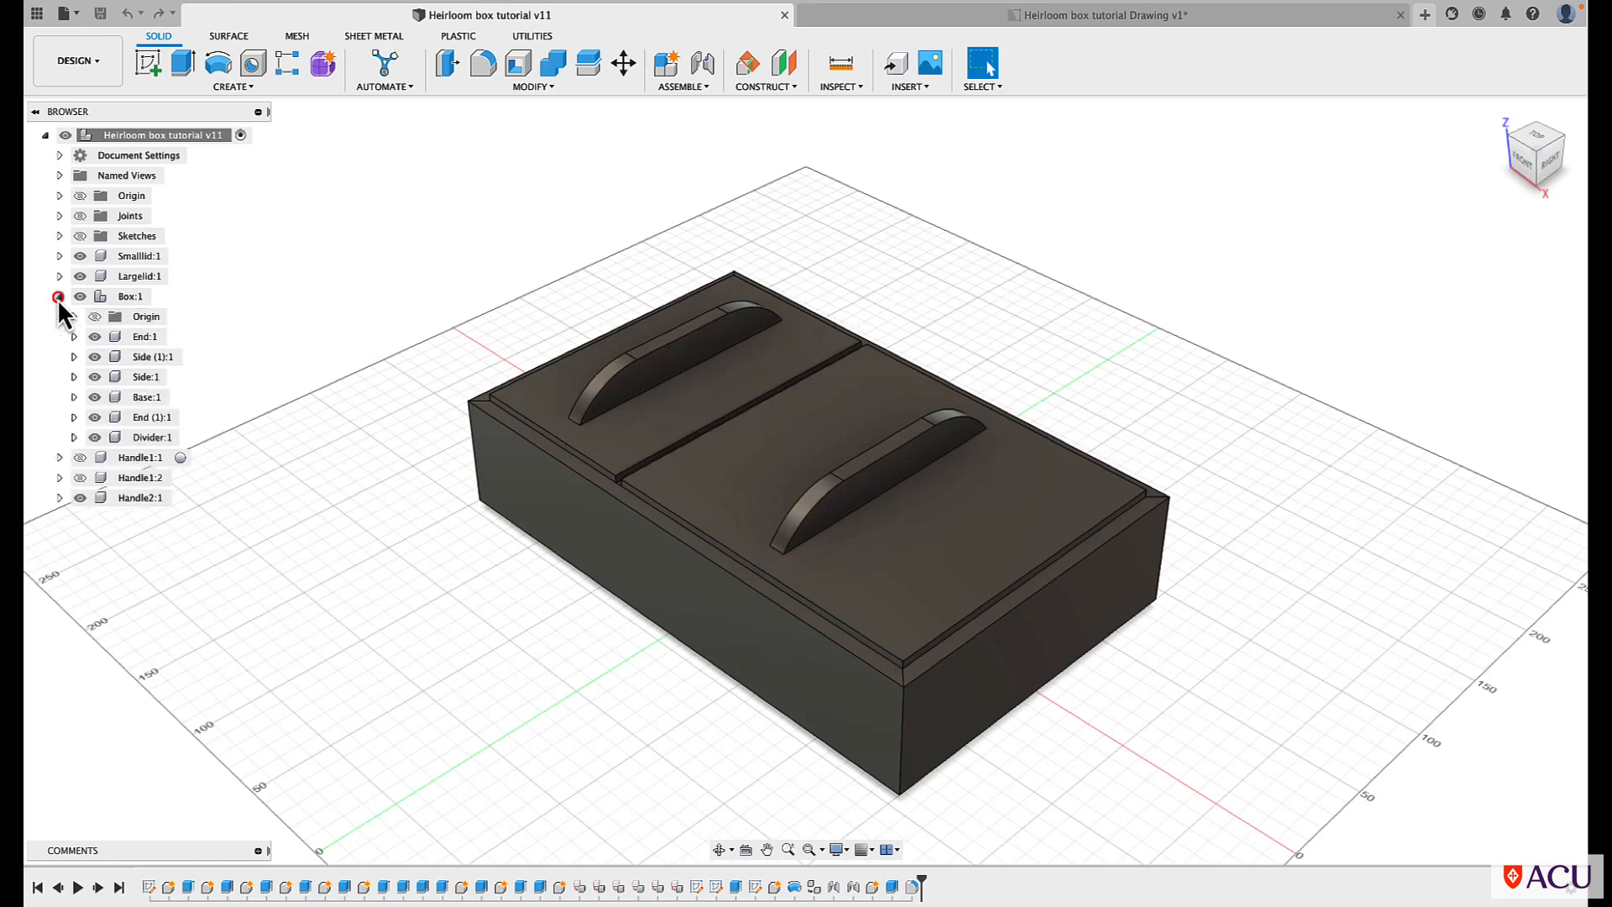
left_click(93, 336)
left_click(93, 356)
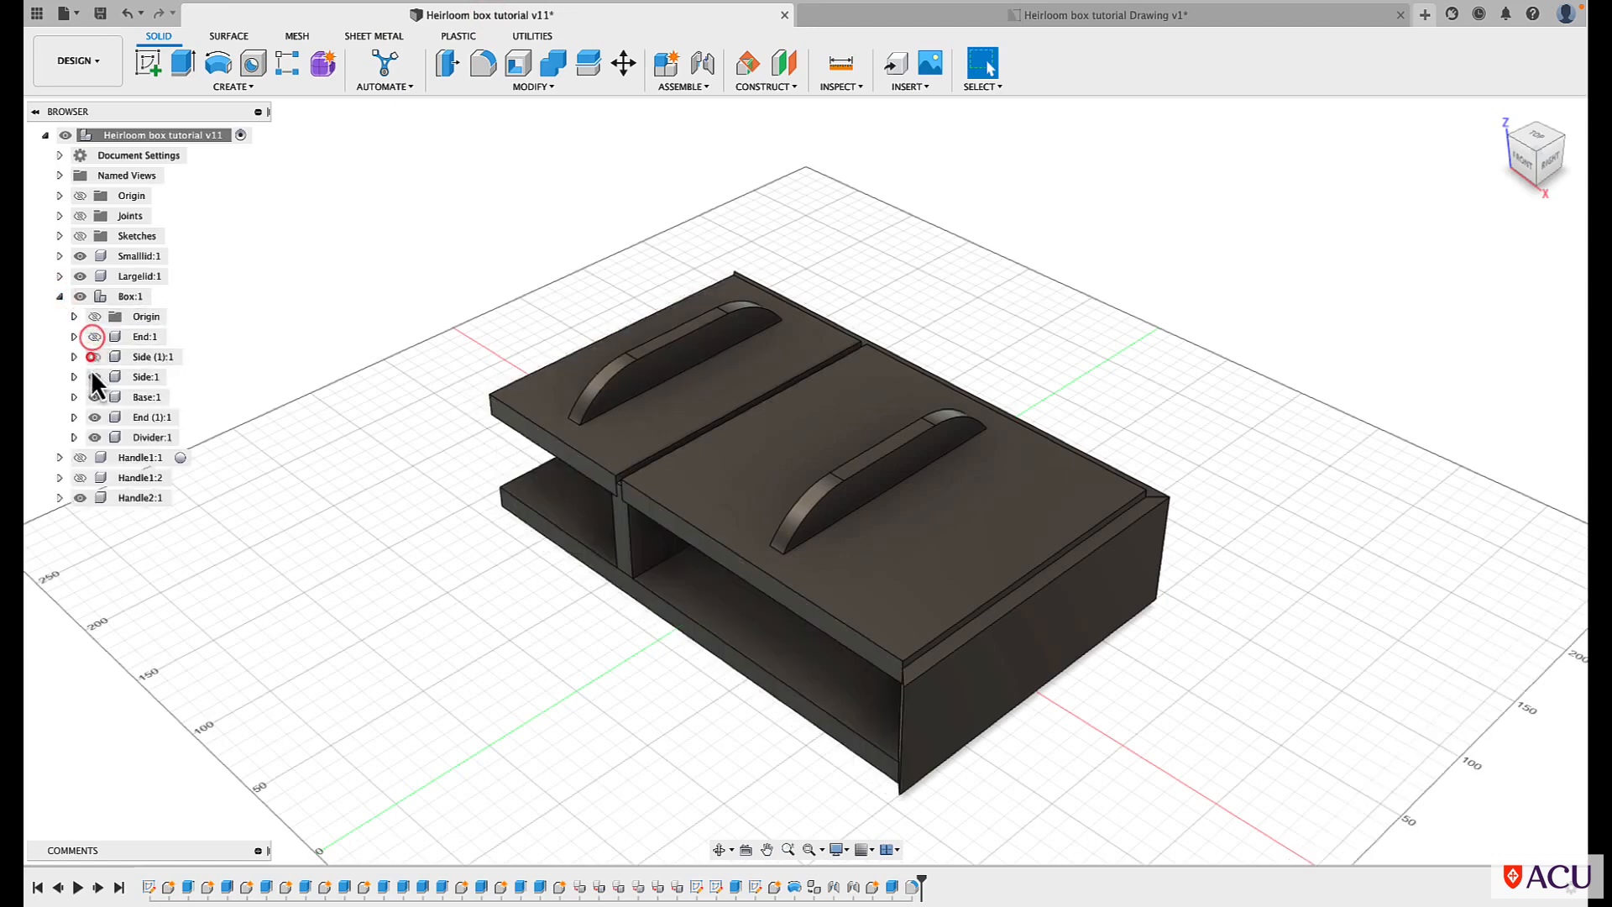
left_click(94, 377)
left_click(94, 397)
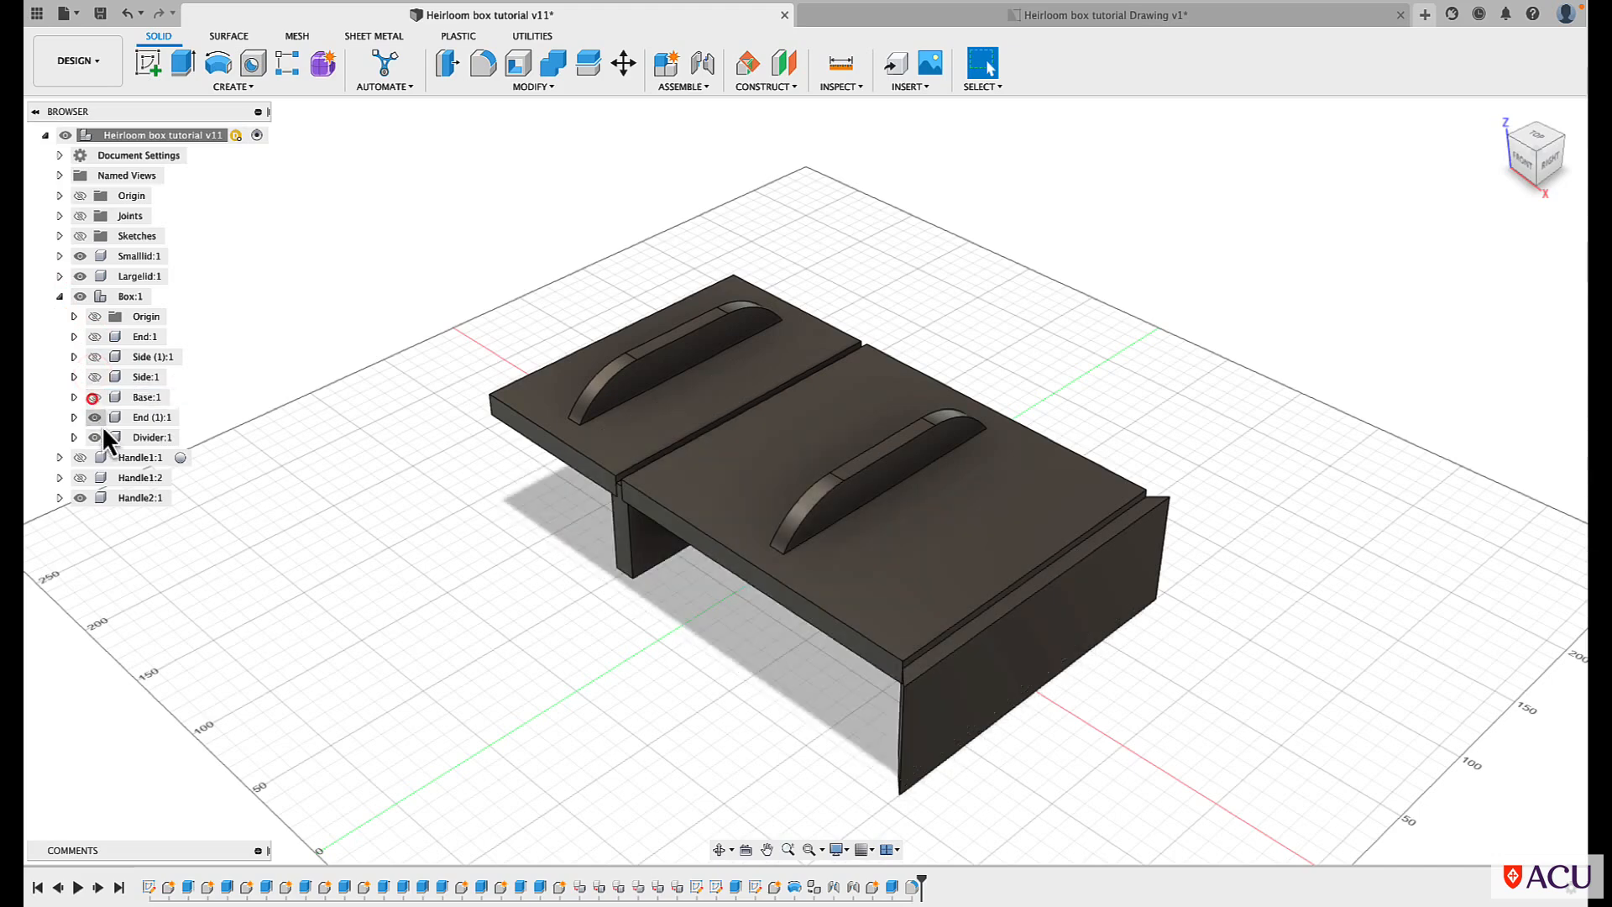
left_click(95, 417)
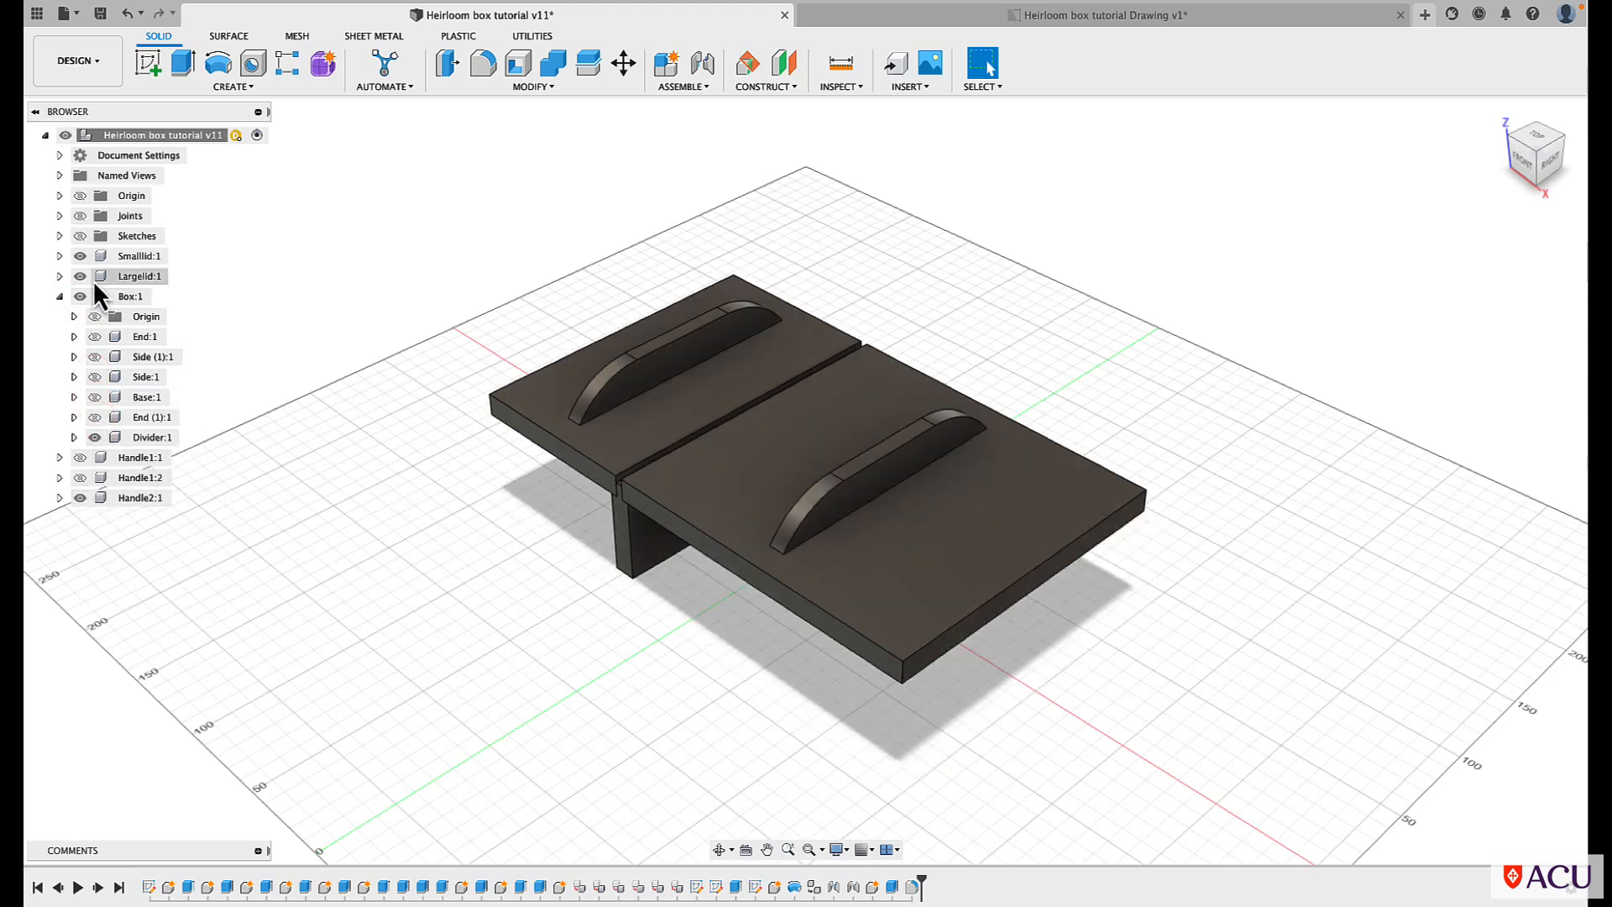
left_click(79, 276)
left_click(84, 256)
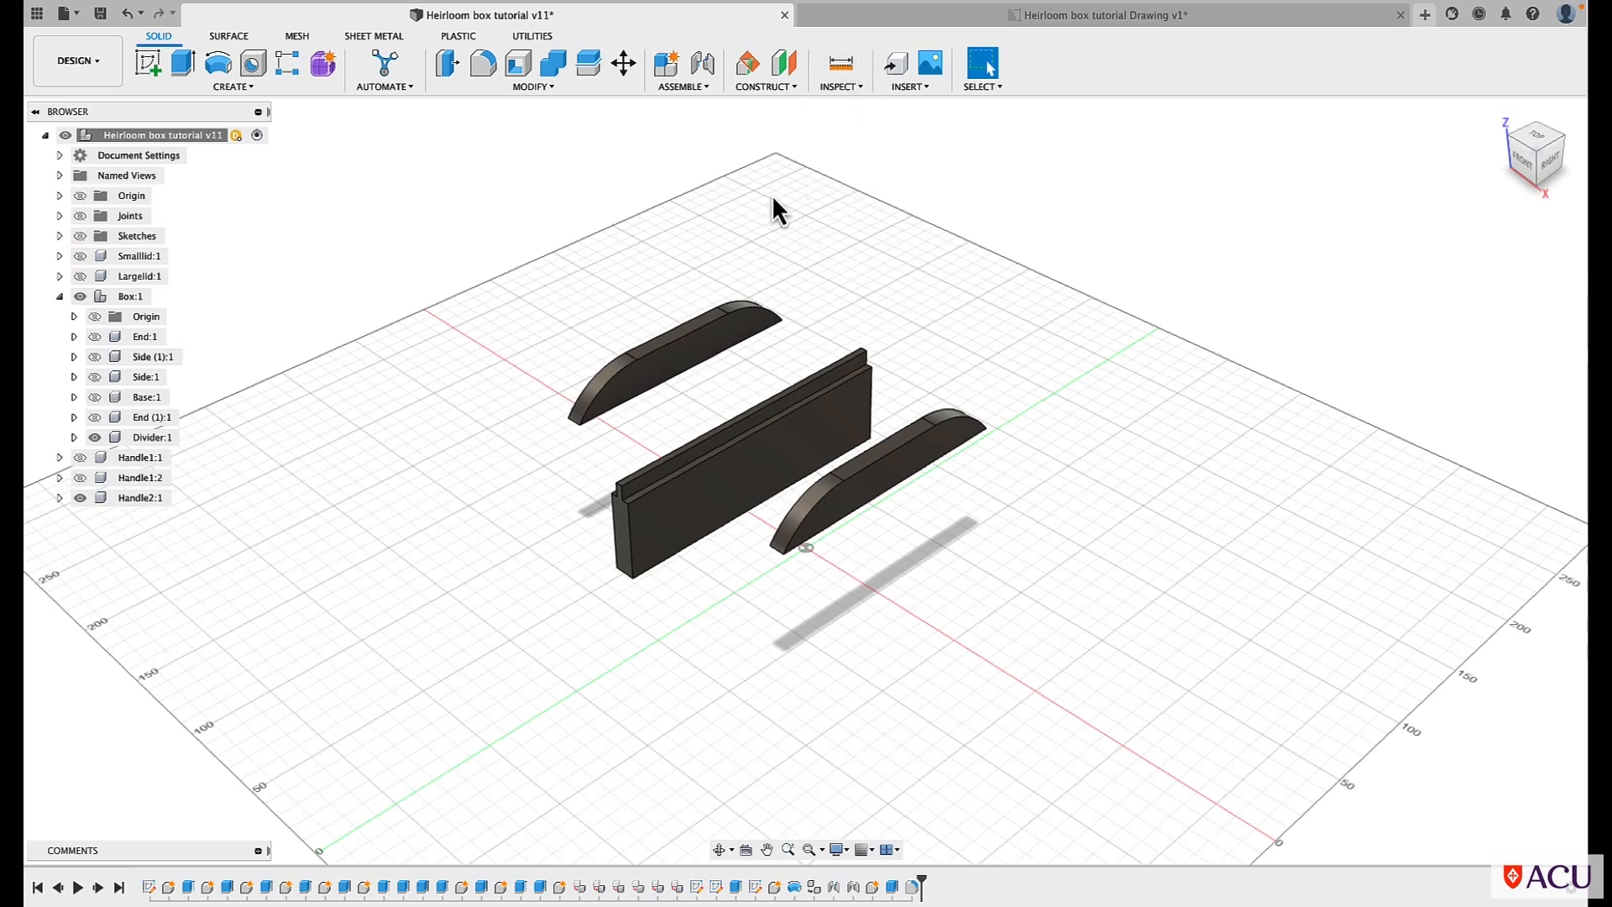
Measure the divider's overall height from the top corner of its tongue to its bottom edge.
key("i")
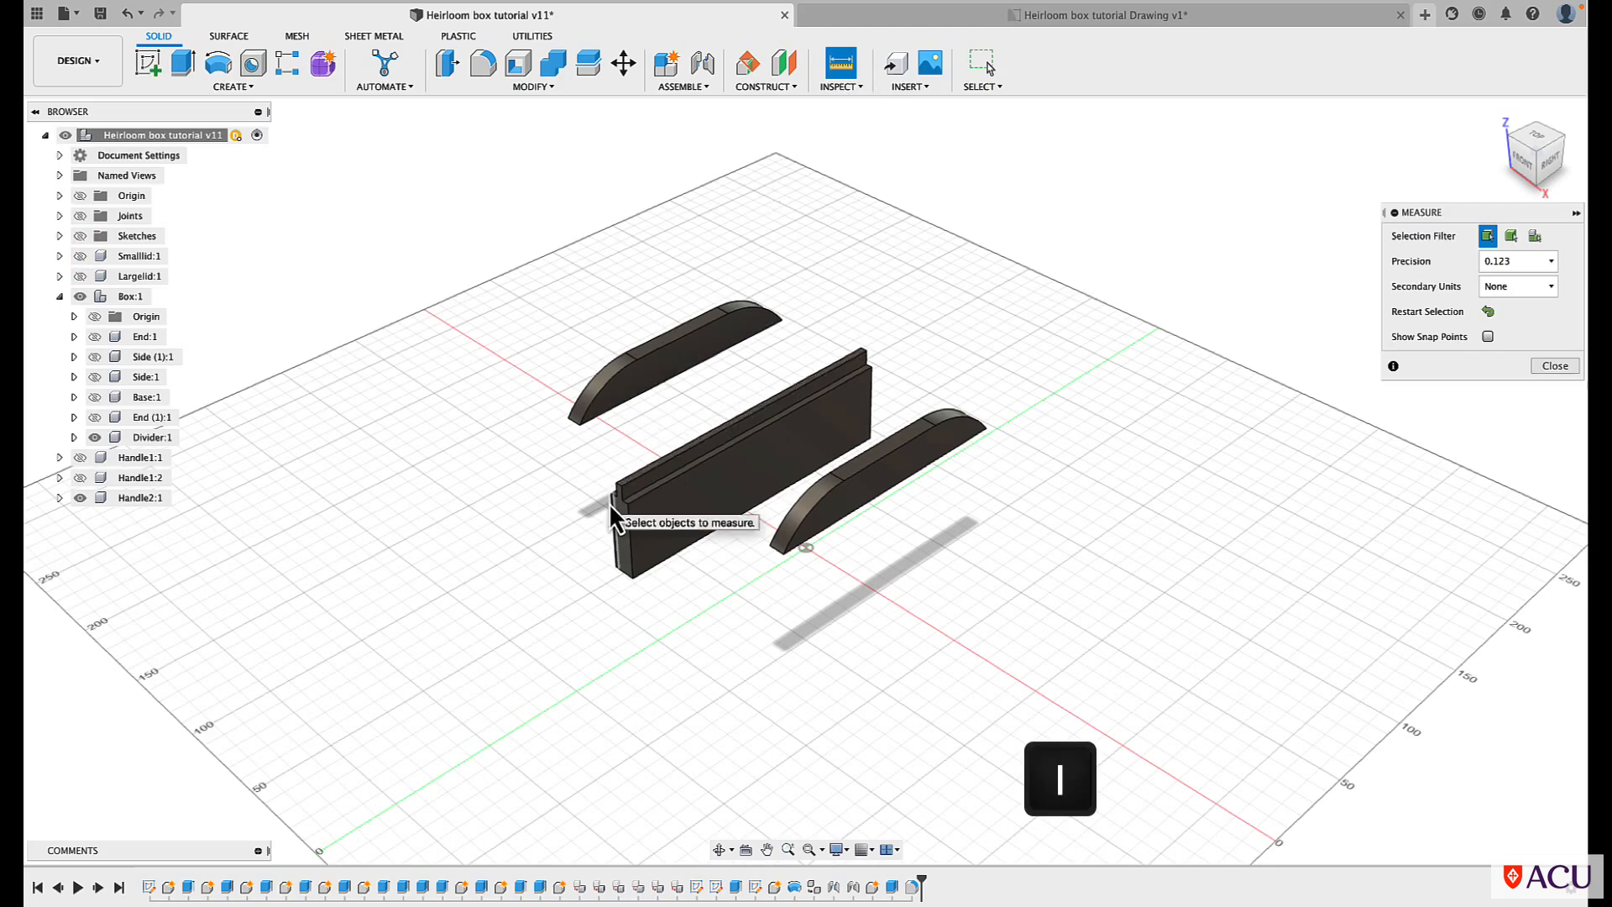
scroll(608, 502, "up", 10)
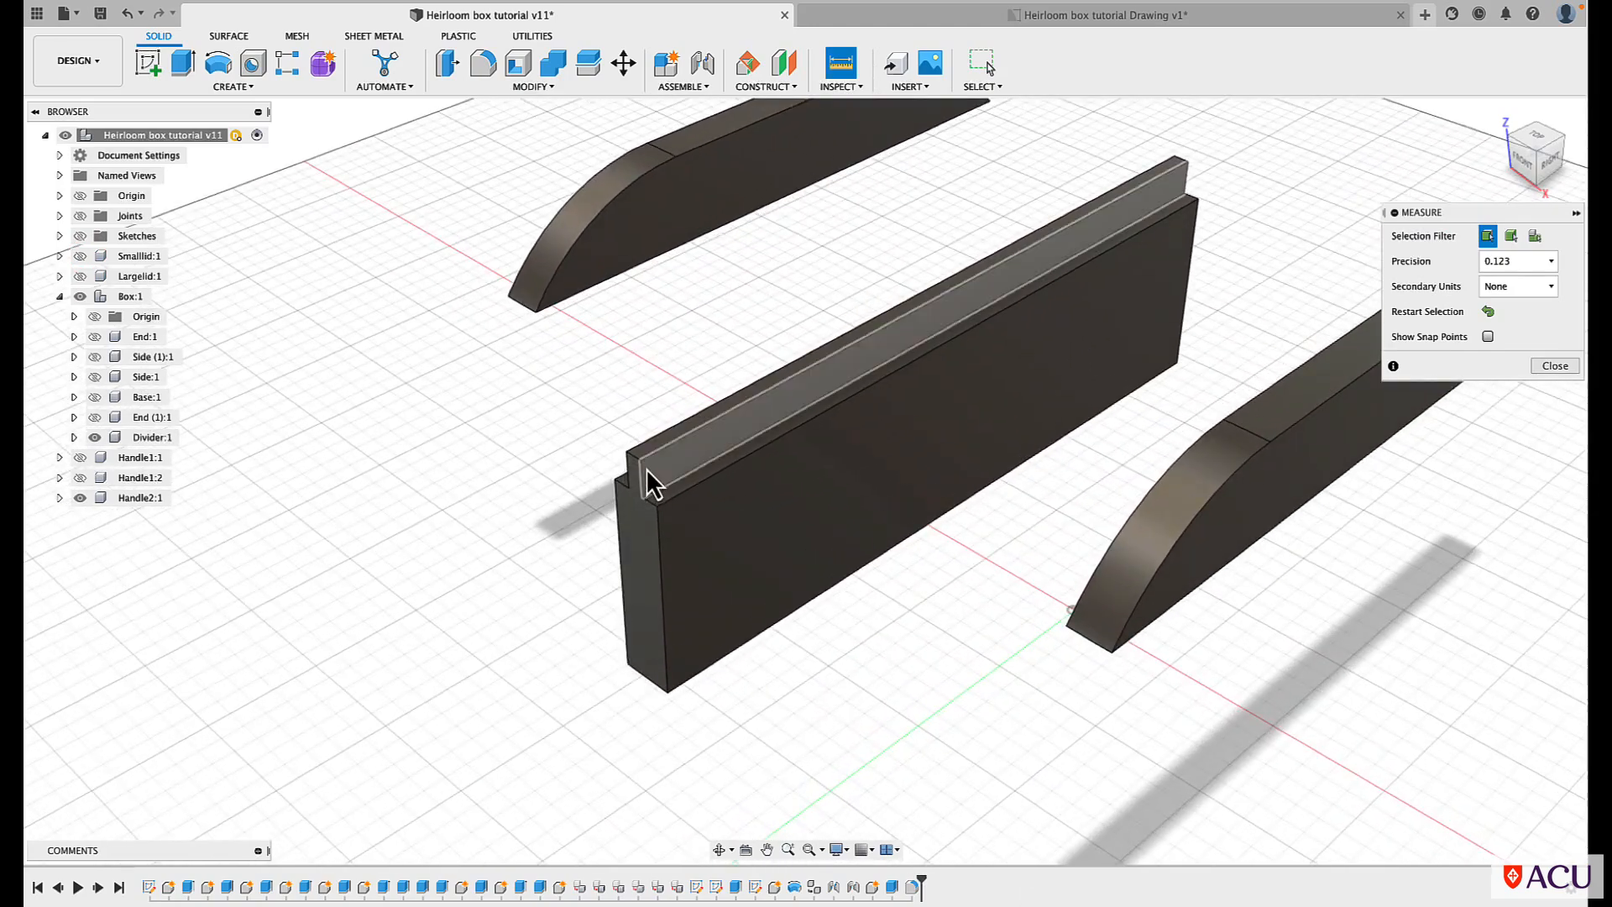
left_click(641, 464)
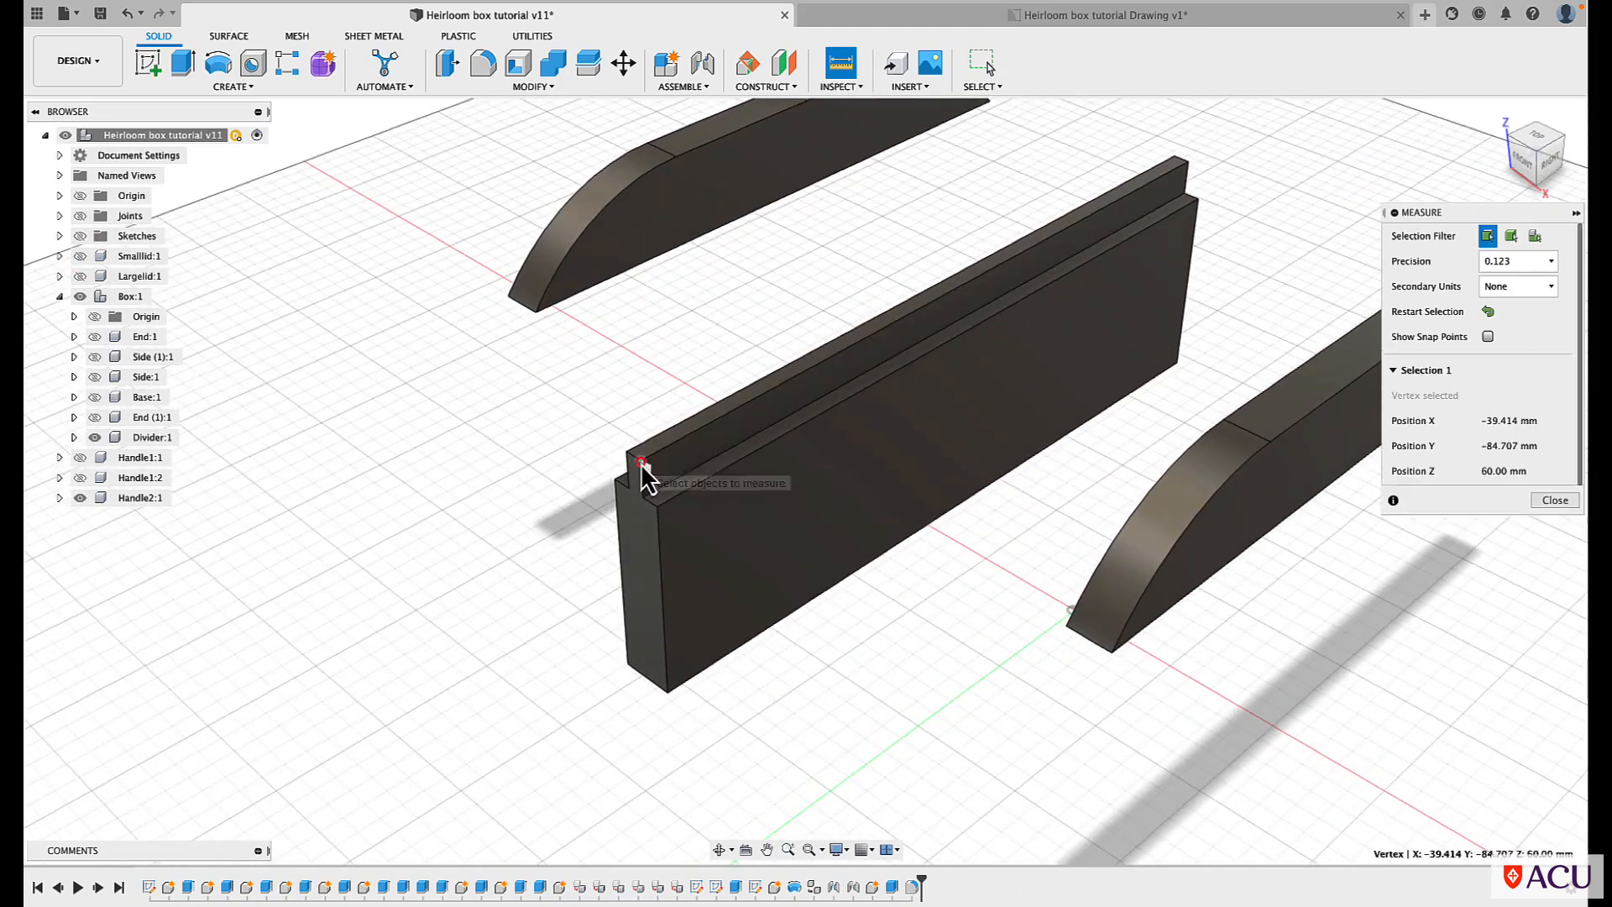
left_click(651, 682)
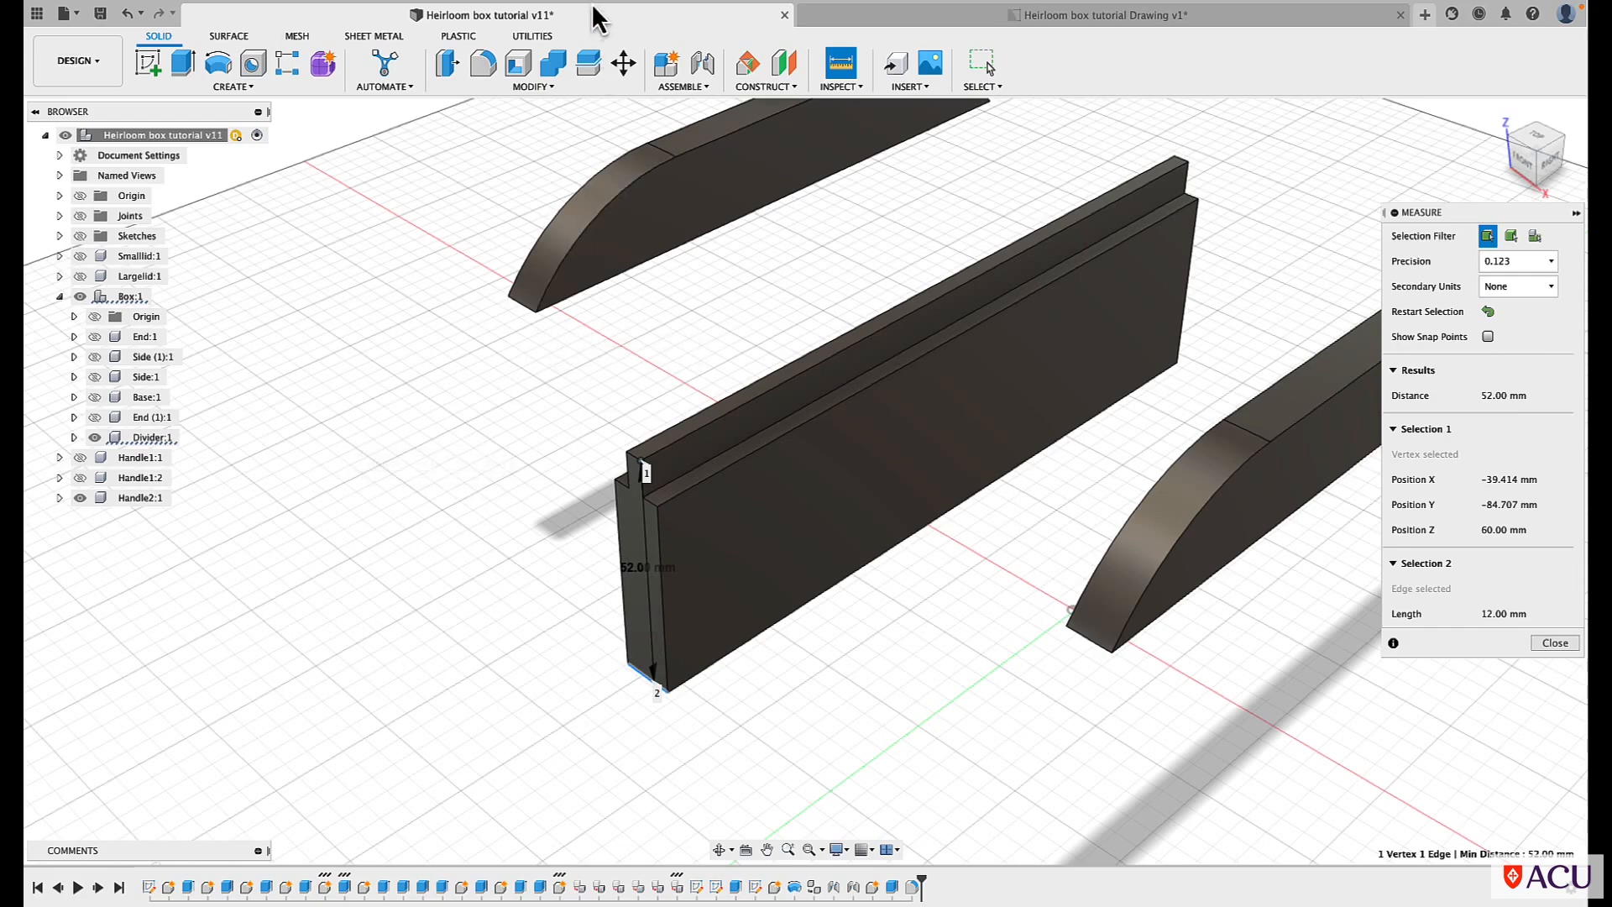
Return to the drawing's parts list sheet and fill in the DIVIDER row with L 169, W 52 and T 12.
mouse_move(1165, 38)
left_click(1130, 19)
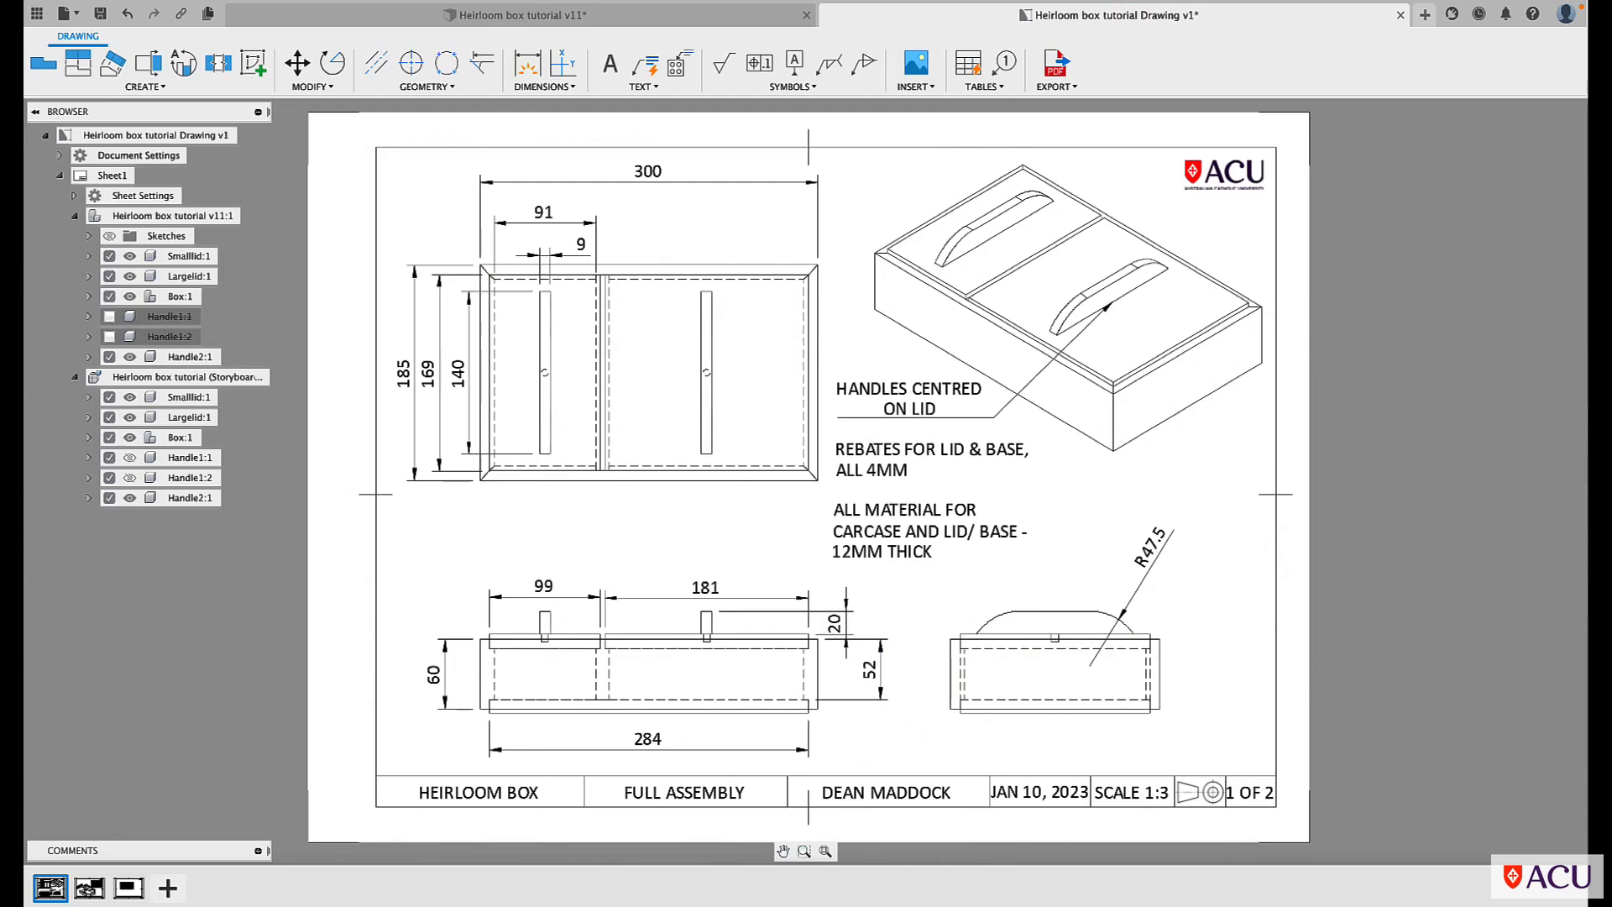
left_click(129, 887)
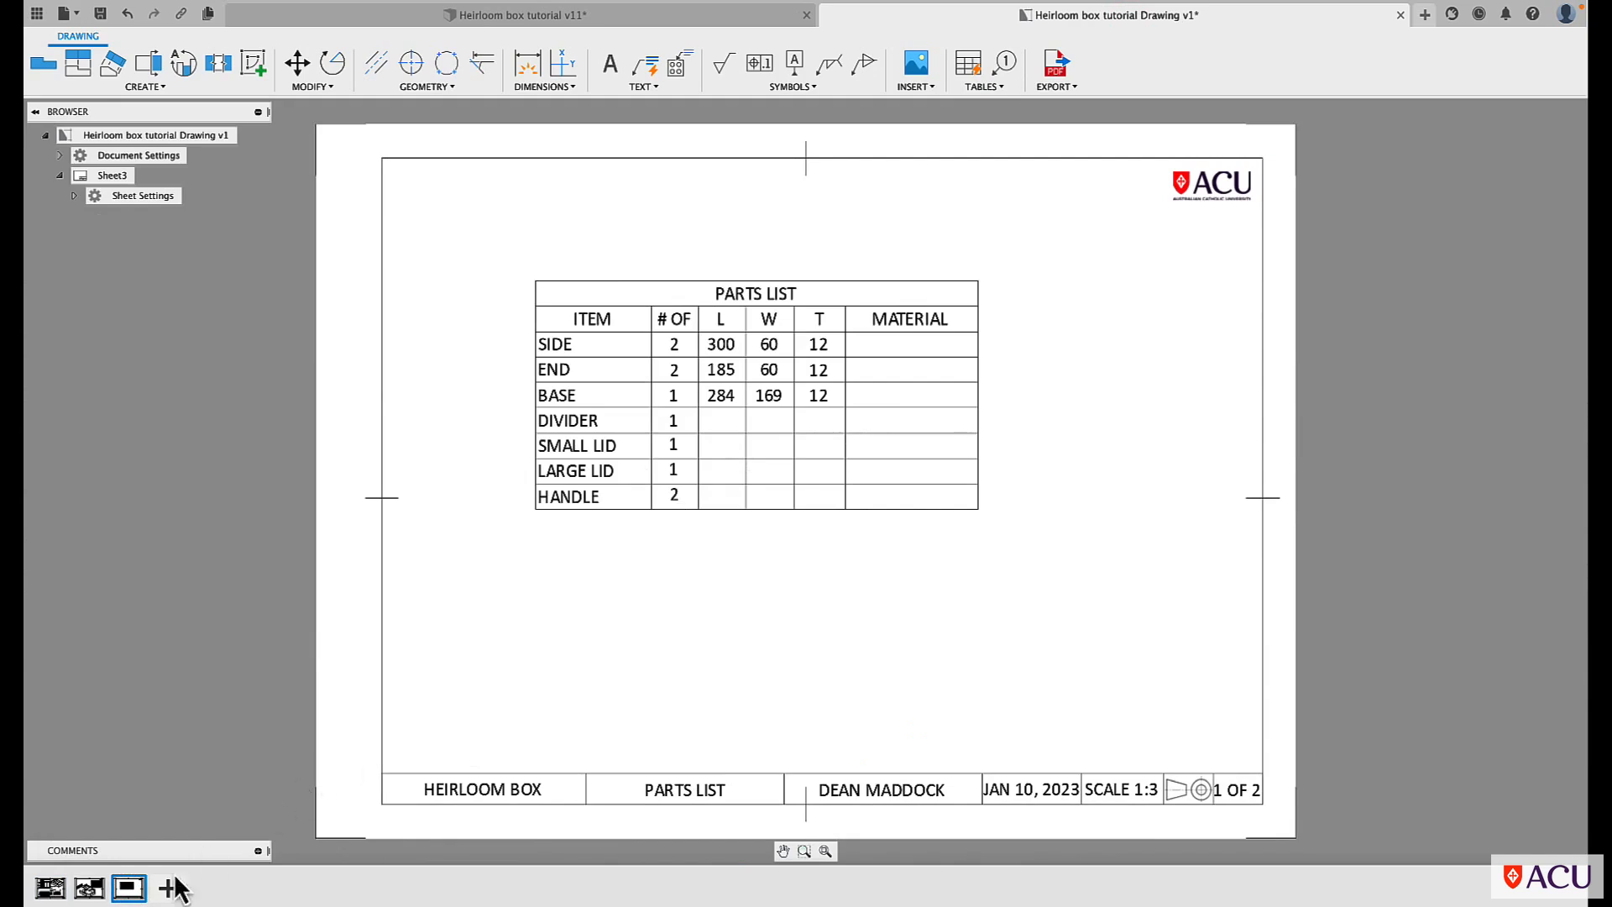
mouse_move(90, 895)
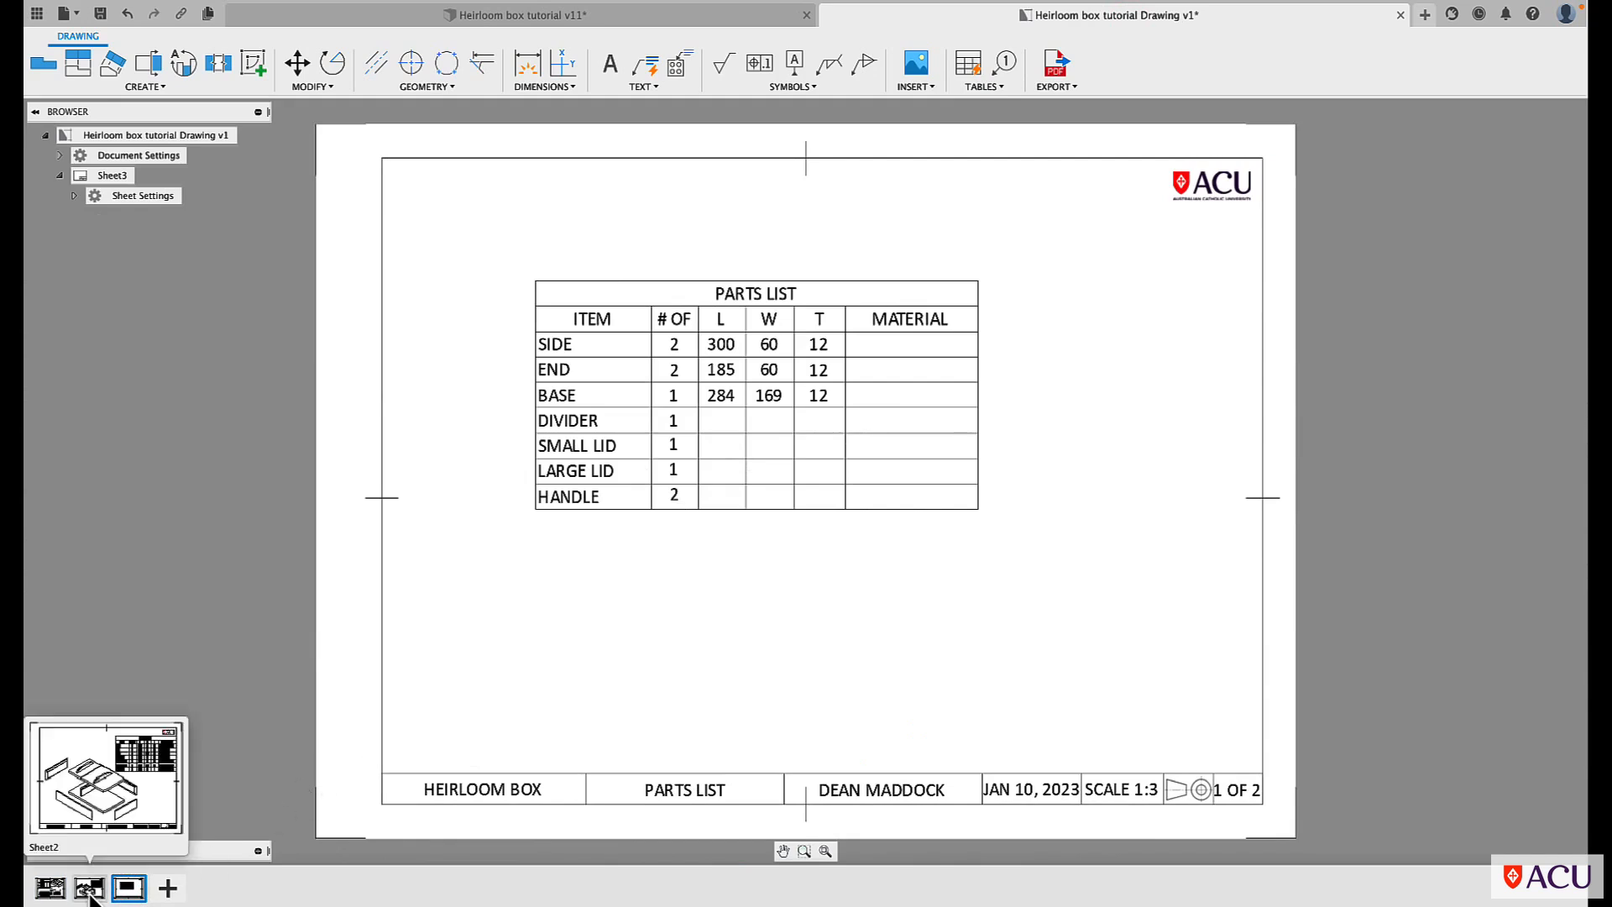
left_click(50, 888)
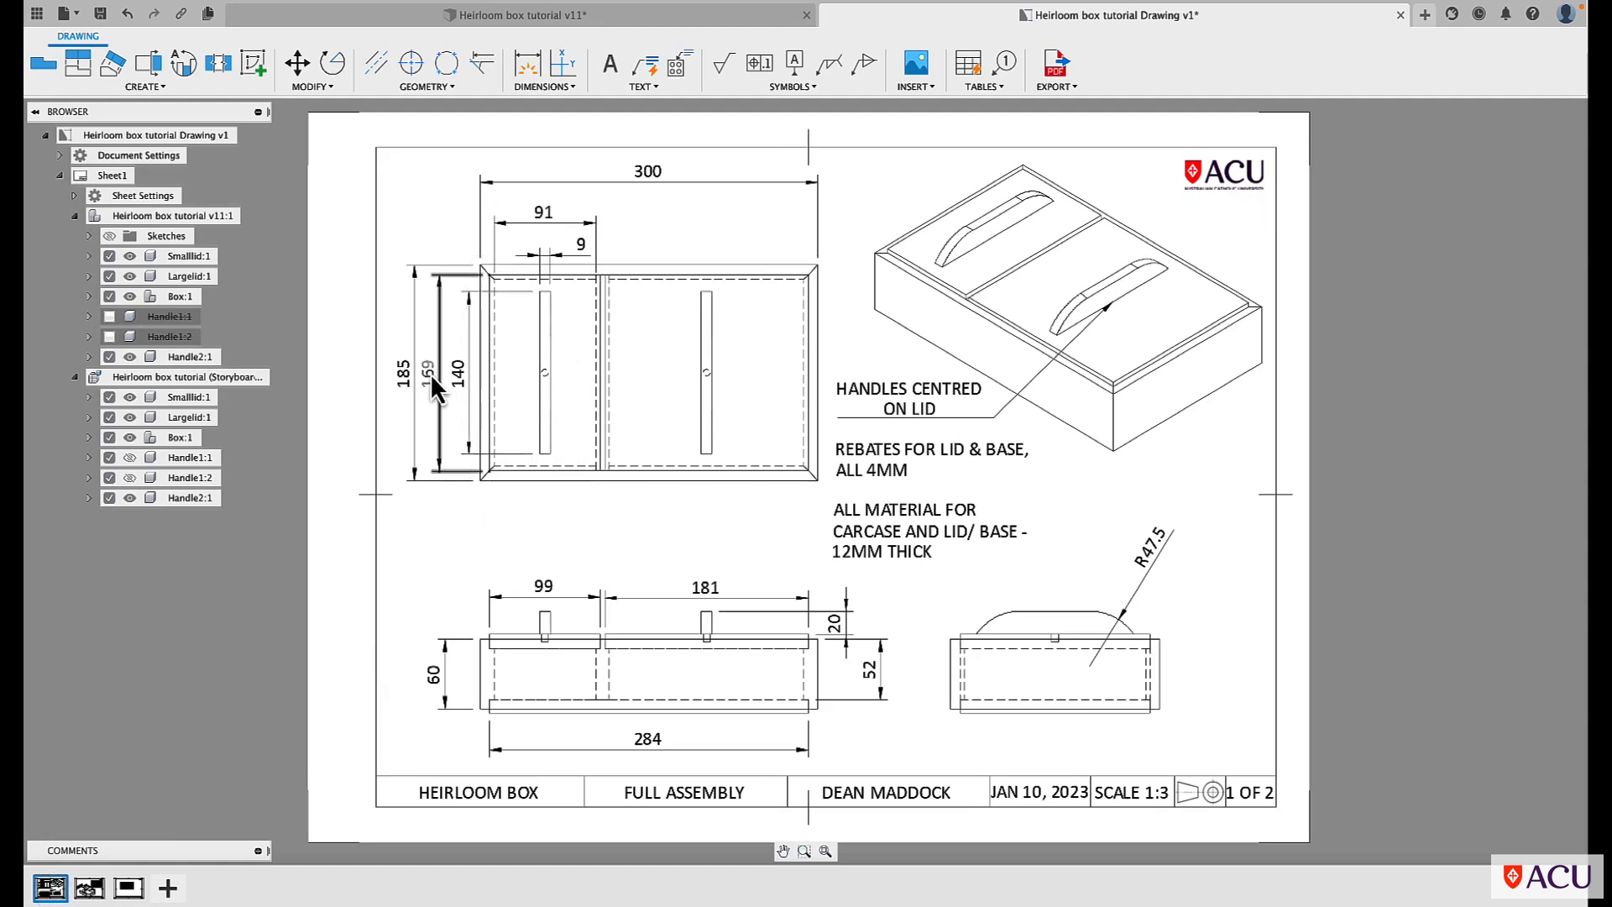
left_click(129, 890)
double_click(723, 425)
double_click(723, 425)
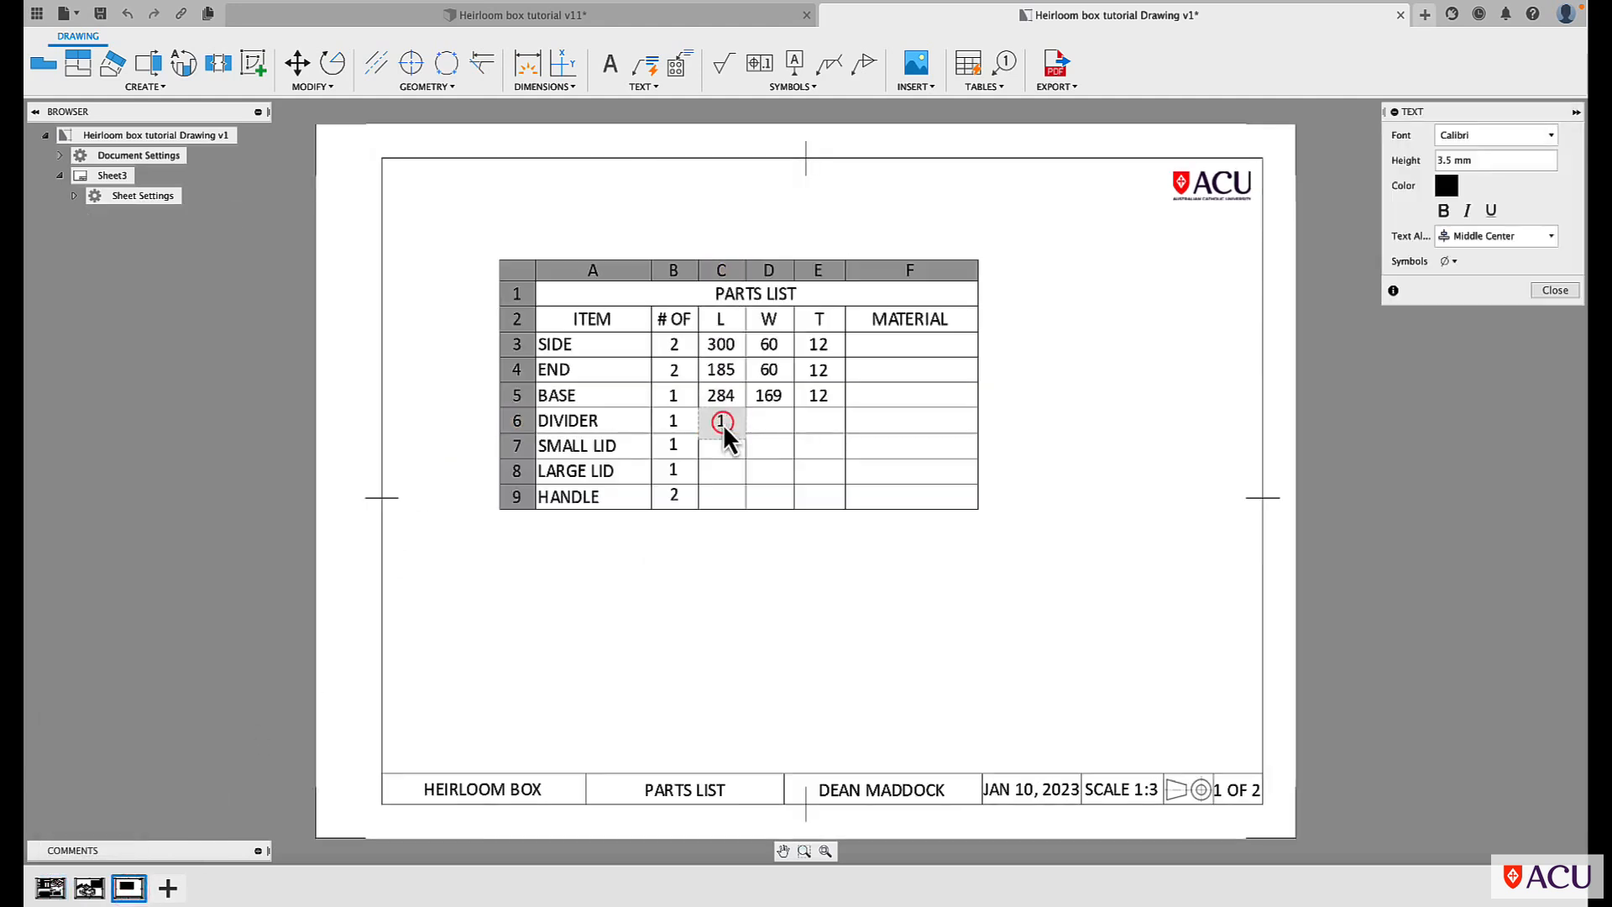
type("169")
double_click(766, 419)
type("52")
double_click(818, 421)
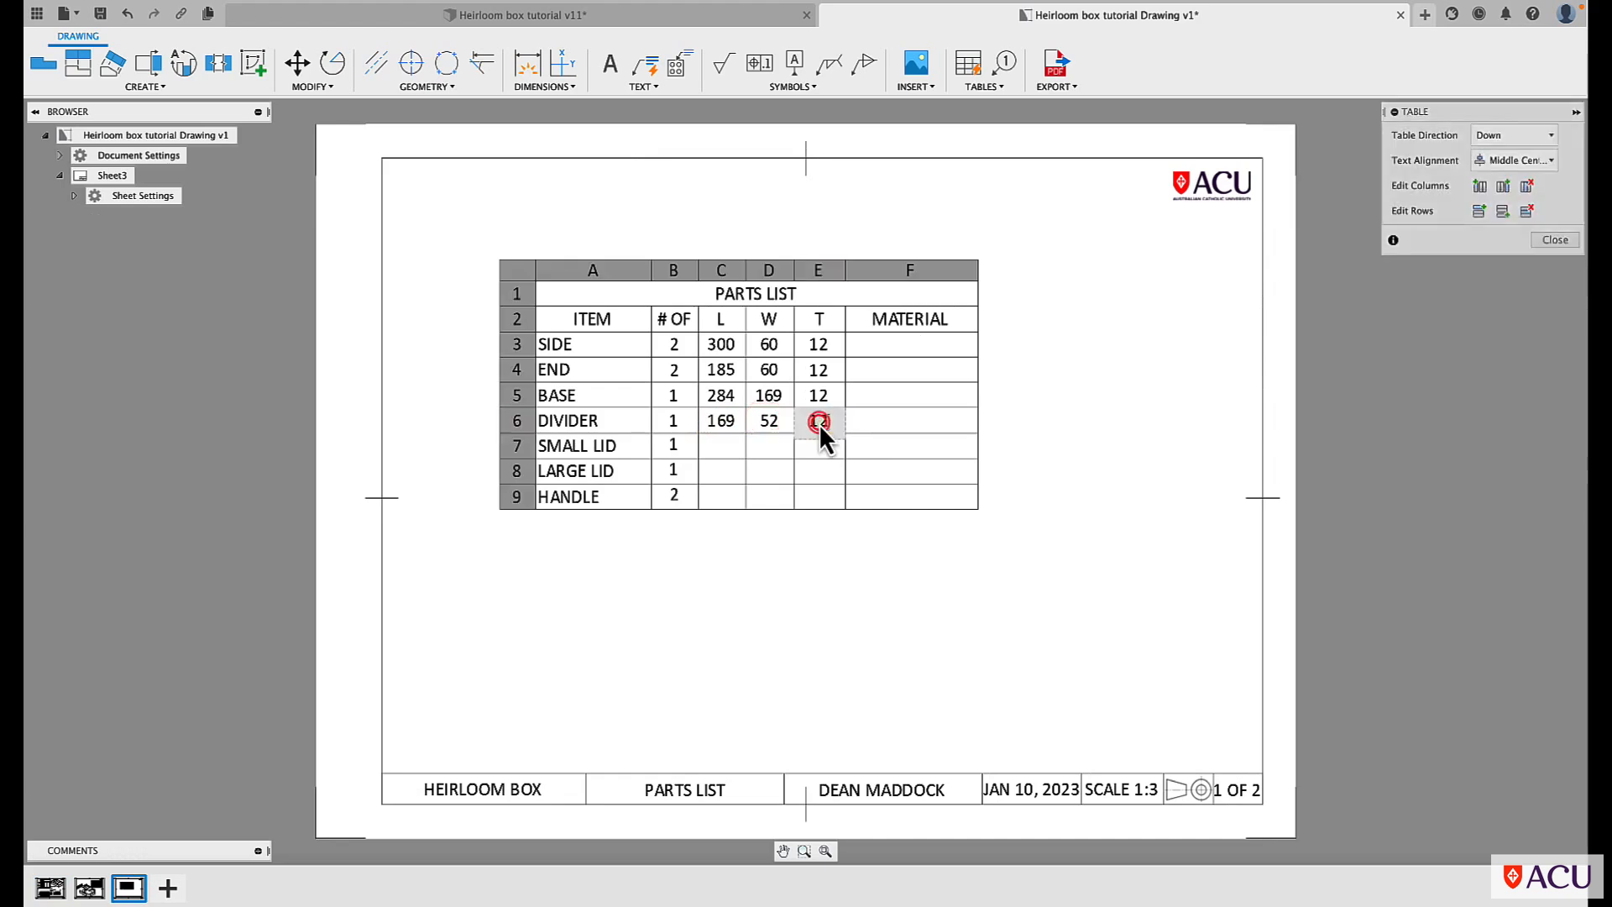
type("12")
Check the small lid's dimensions on the full assembly sheet and fill in its parts list row with L 169, W 91 and T 12.
left_click(715, 449)
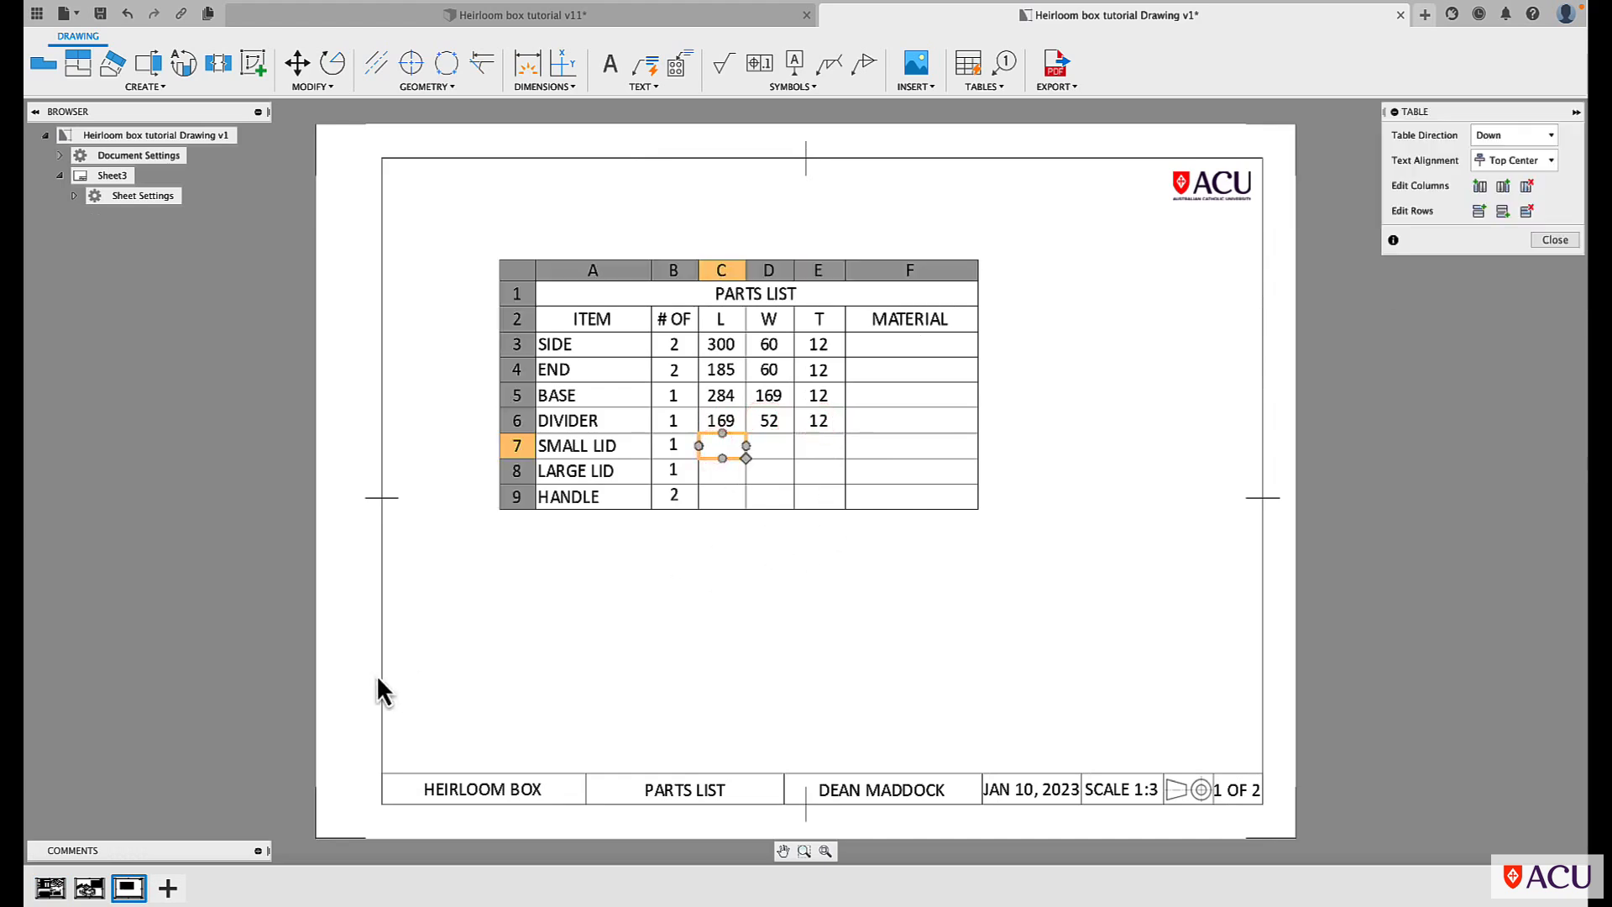
left_click(49, 888)
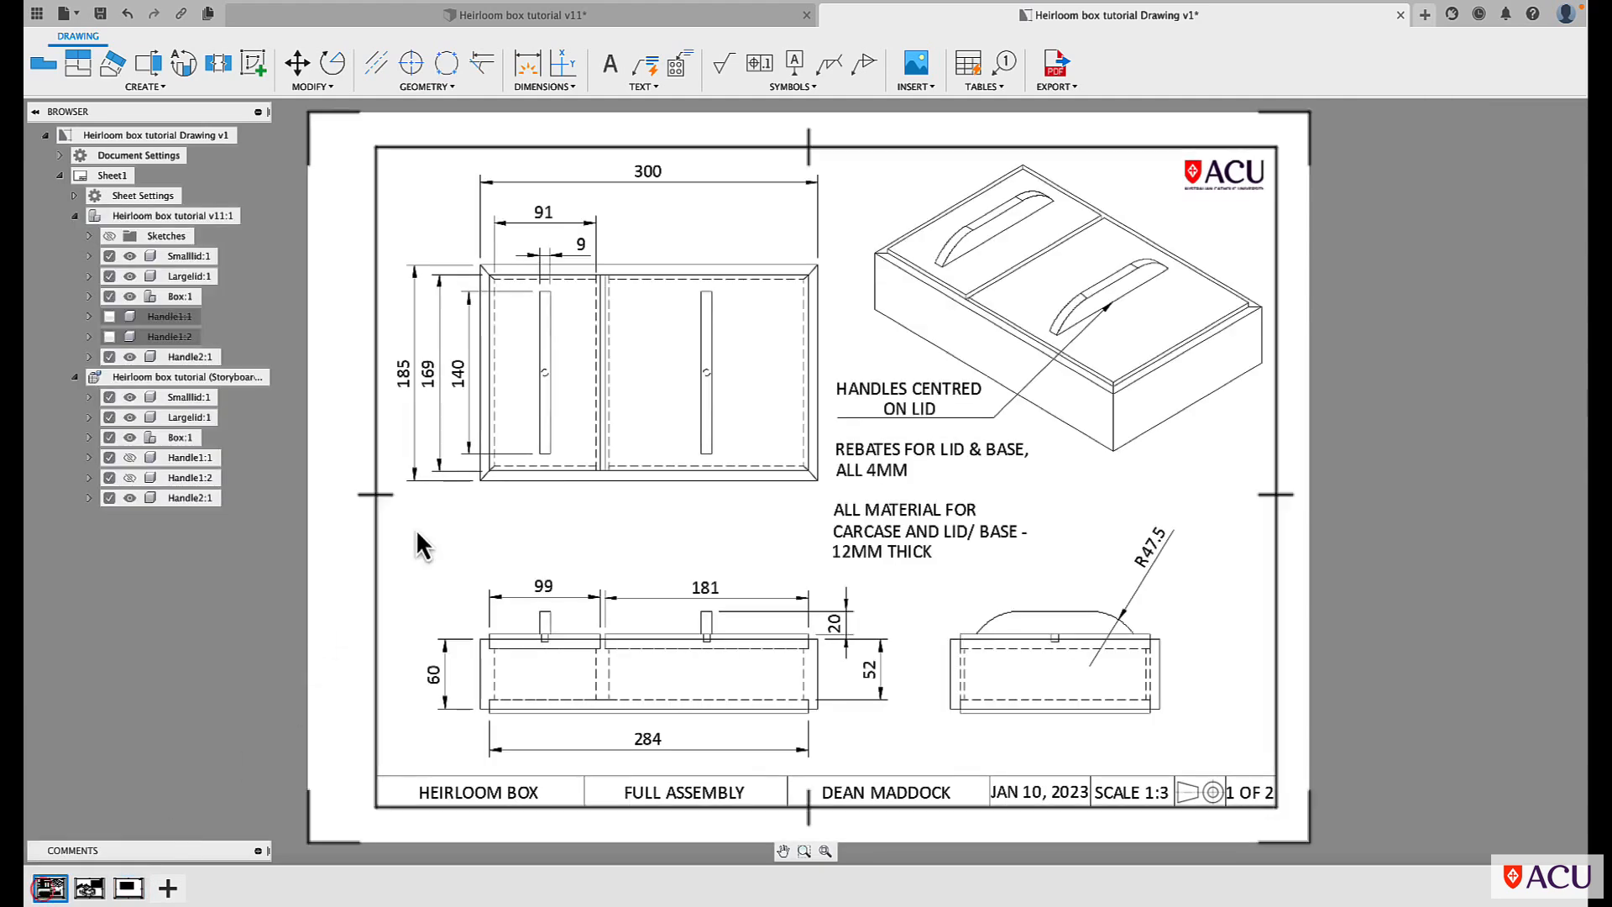
left_click(126, 888)
left_click(722, 448)
type("1")
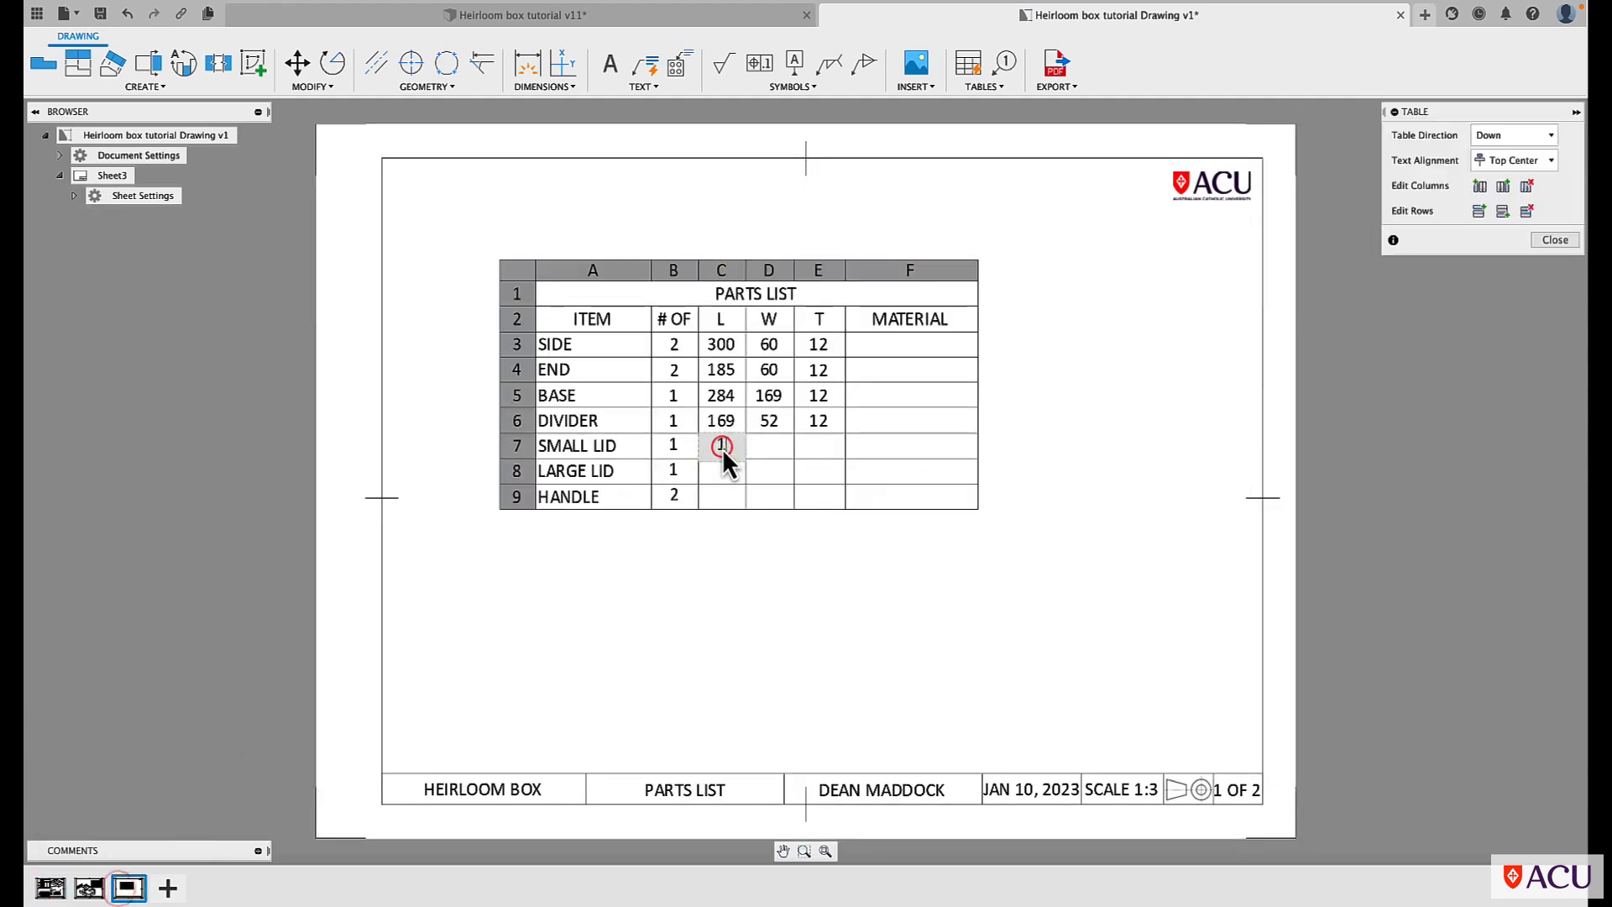
type("69")
left_click(772, 444)
type("91")
left_click(819, 446)
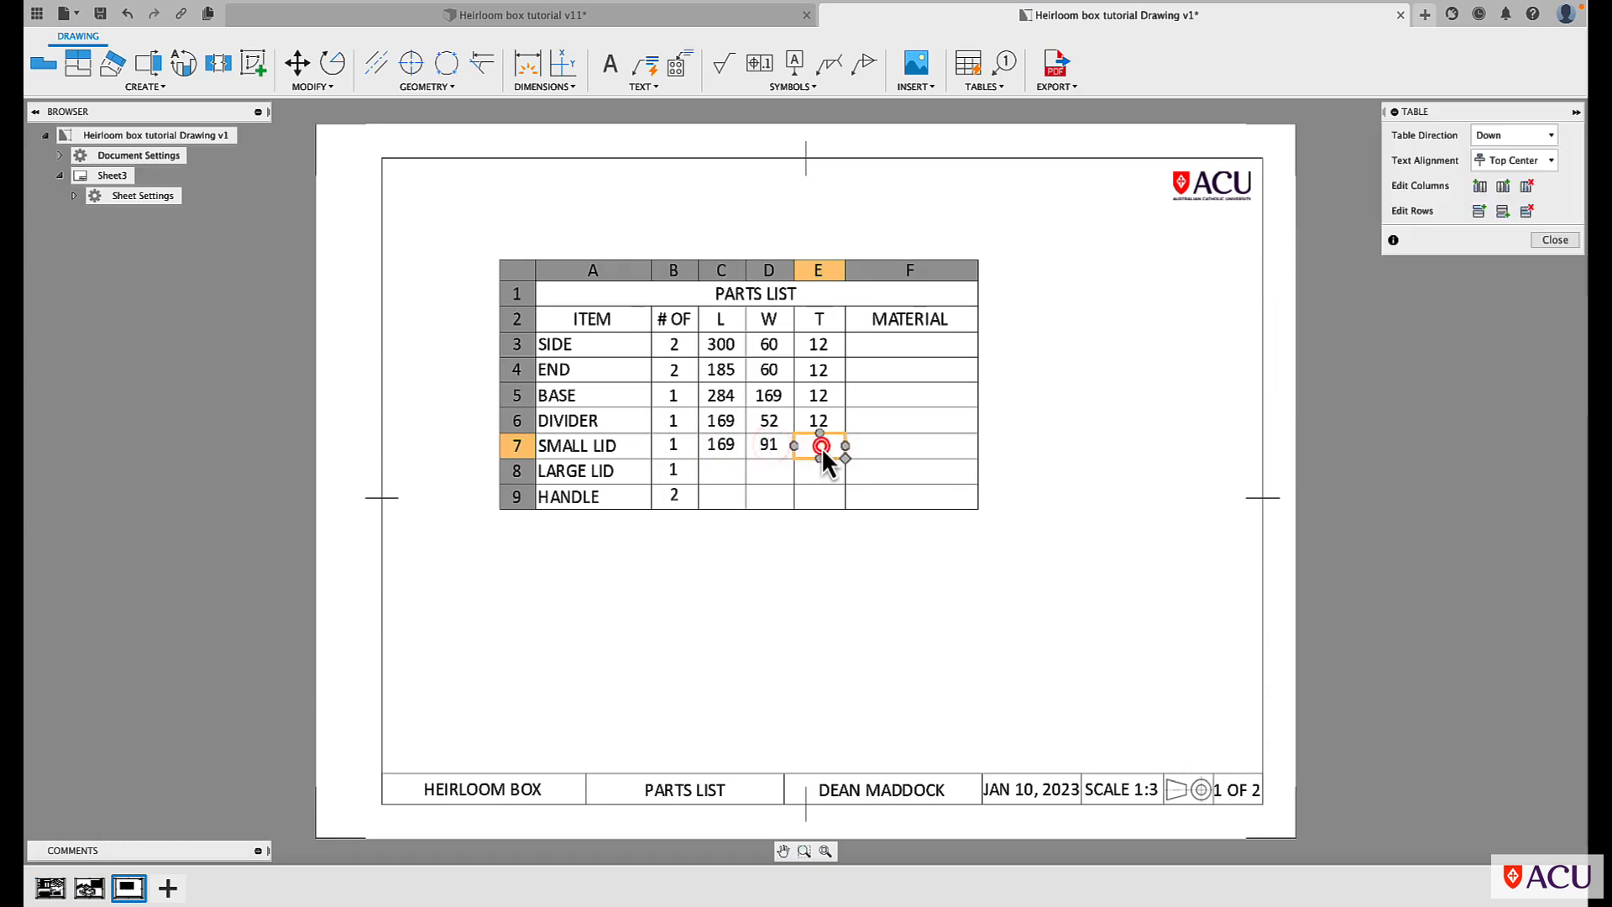
Check the large lid's dimensions on the full assembly sheet and fill in its parts list row with L 181, W 169 and T 12.
left_click(721, 463)
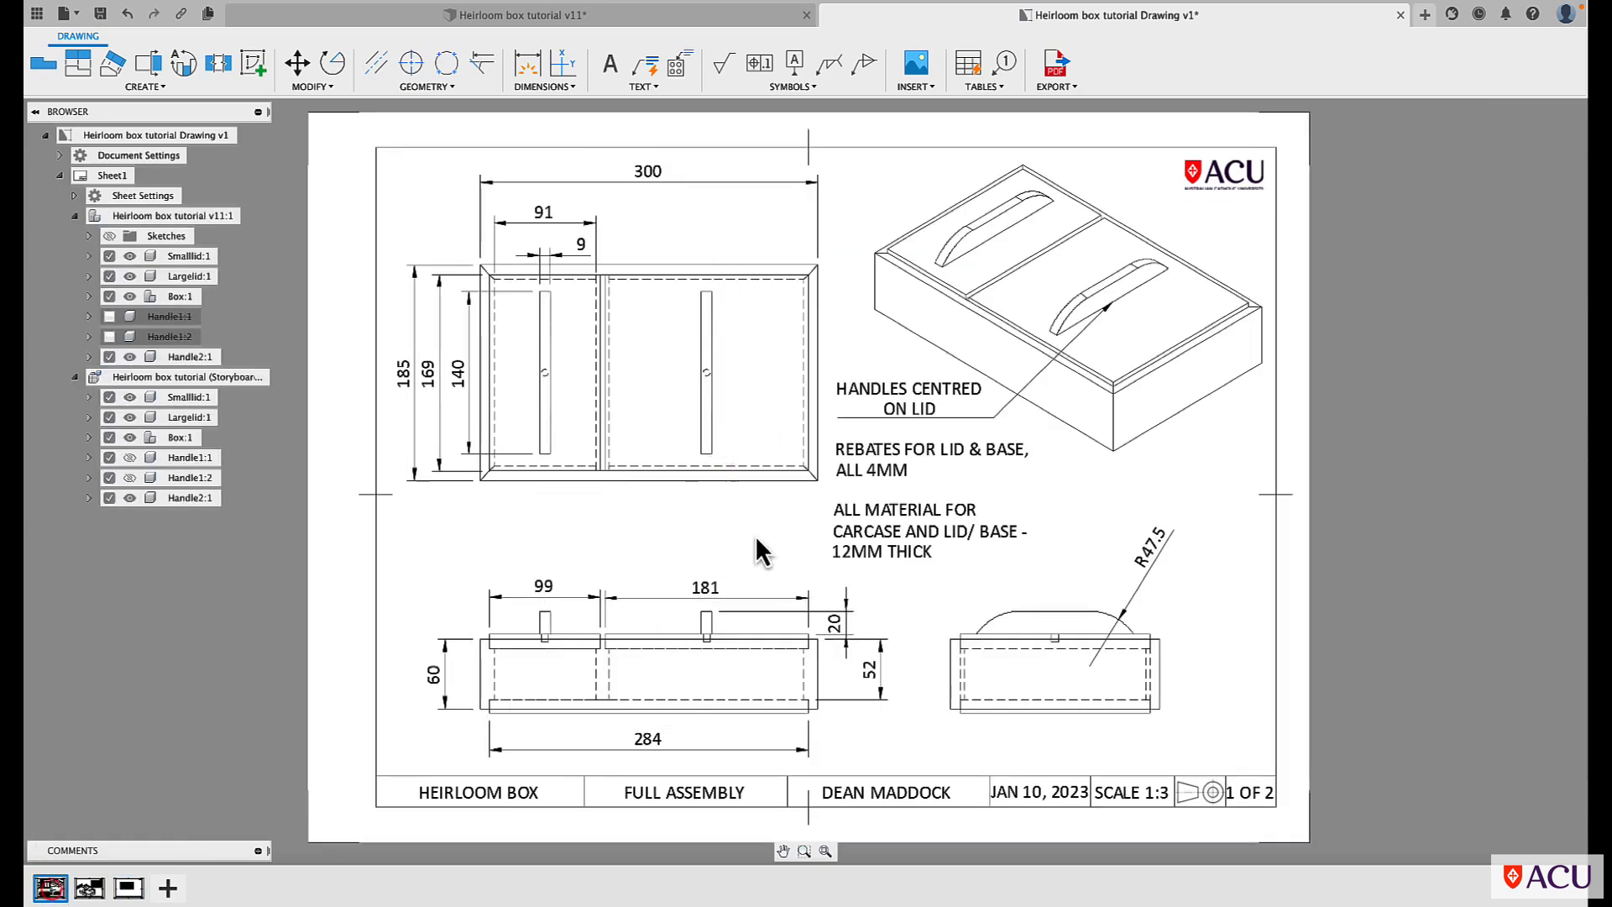
left_click(129, 887)
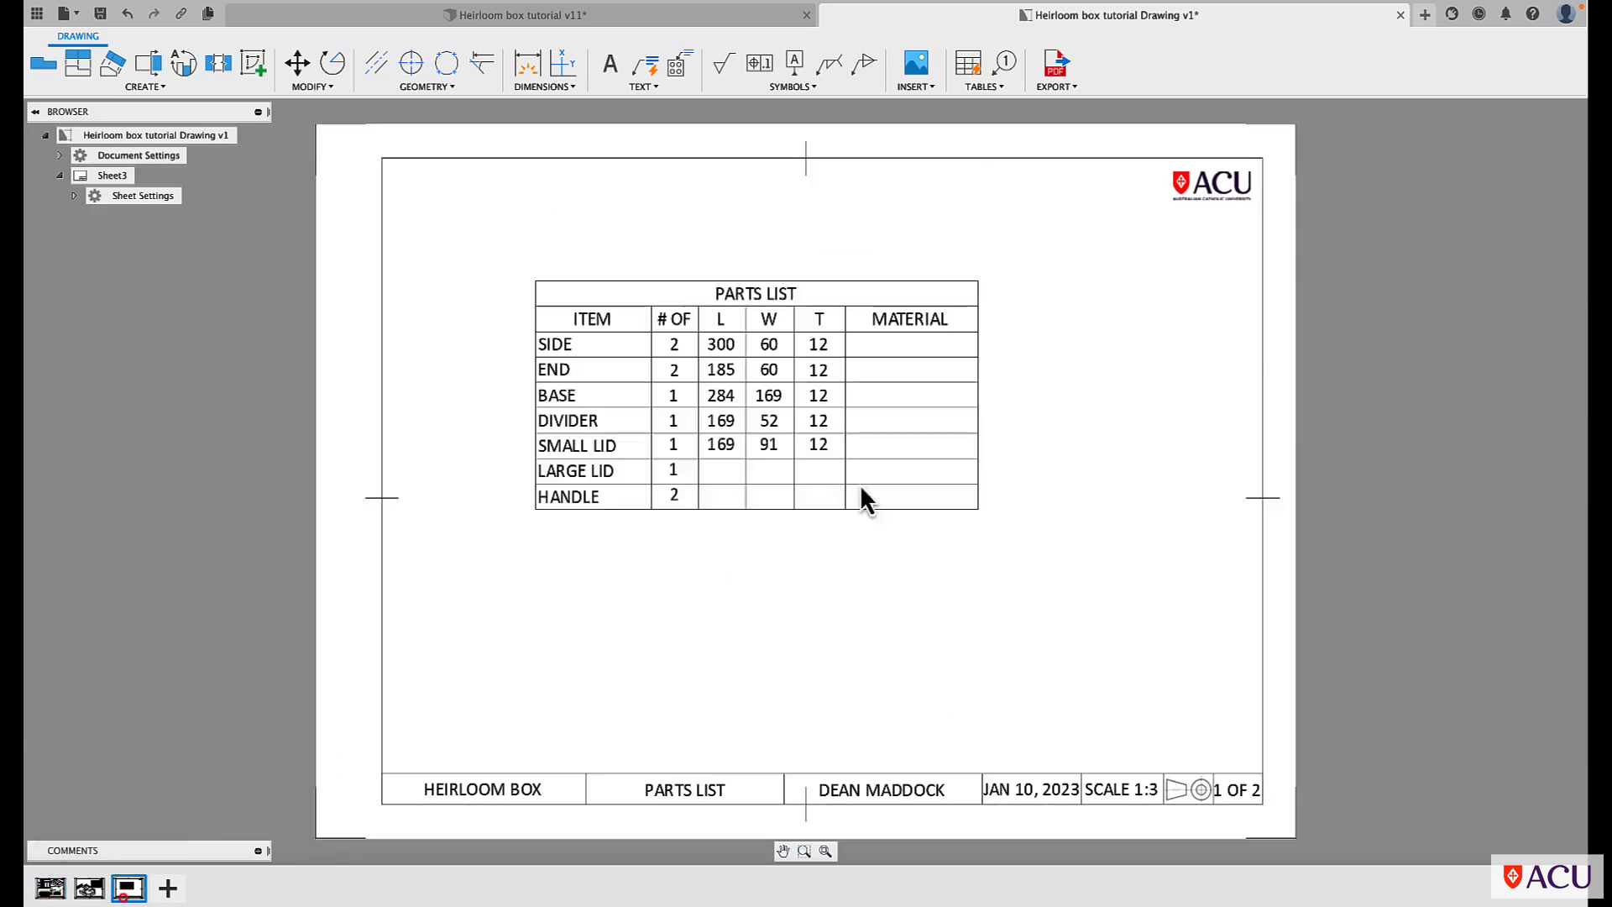
double_click(708, 476)
type("181")
double_click(771, 471)
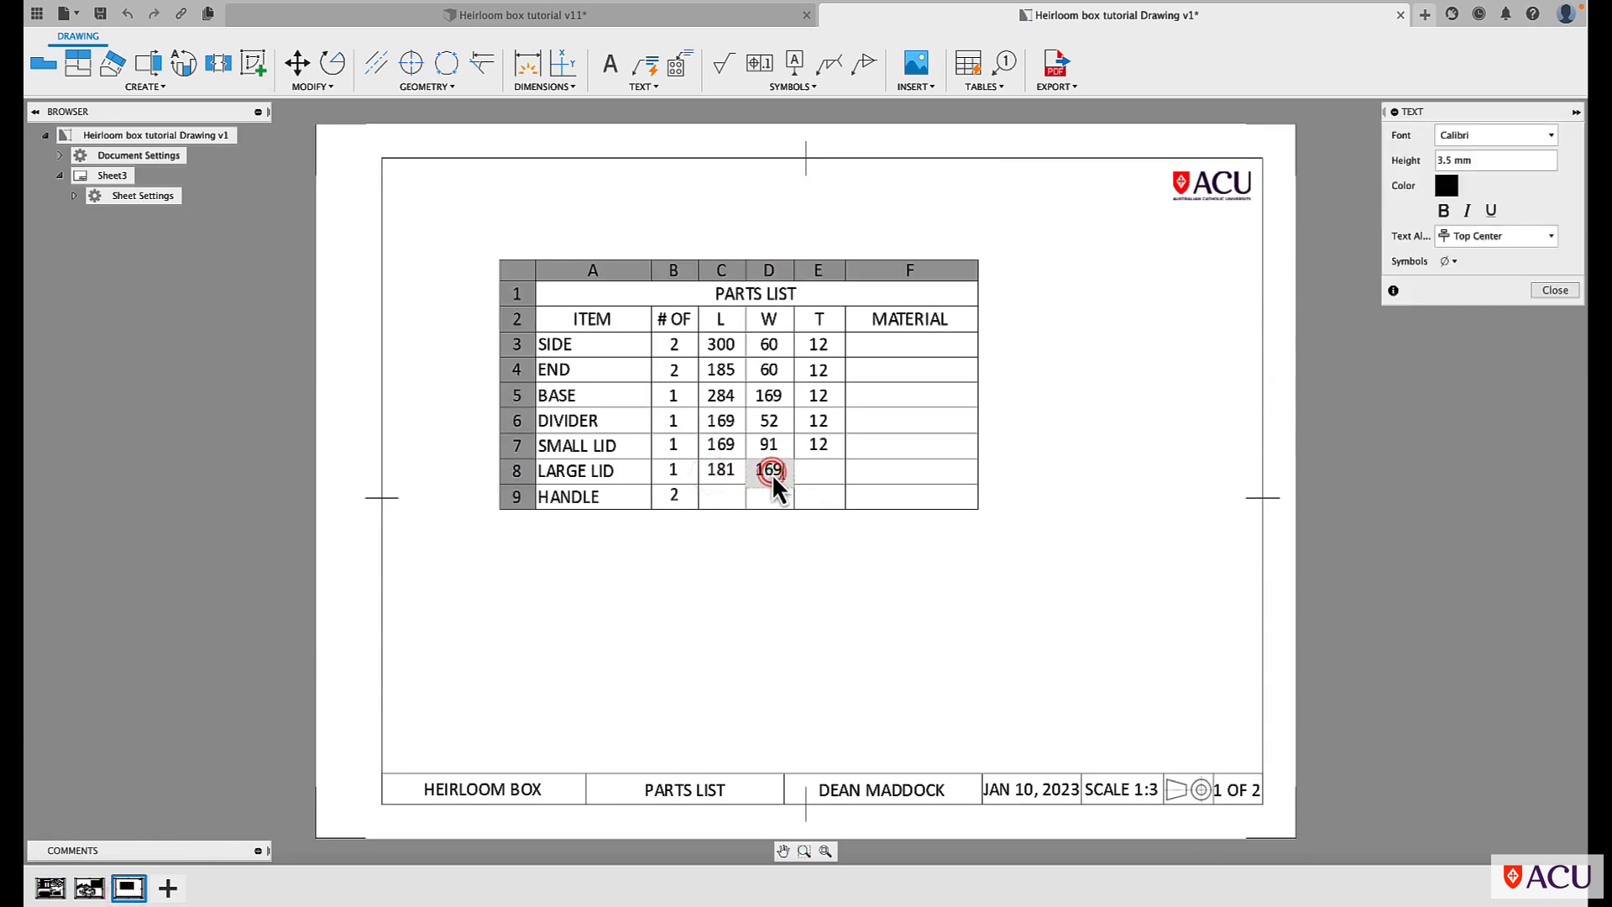
type("169")
double_click(816, 472)
type("12")
Fill in the HANDLE row of the parts list with L 140, W 20 and T 9.
double_click(719, 496)
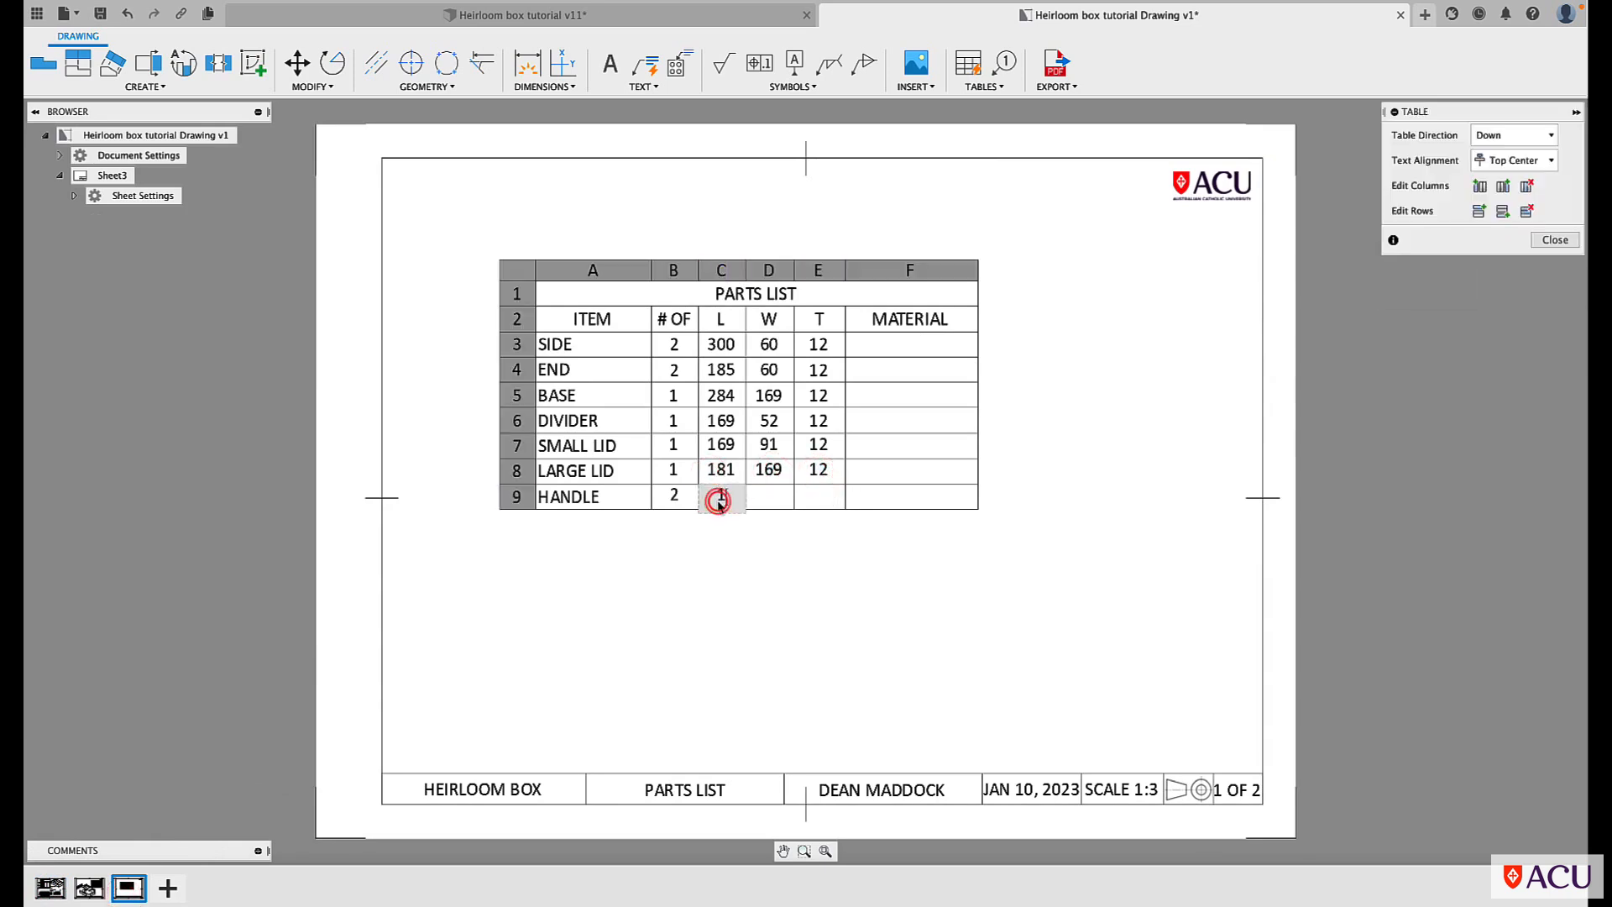
type("140")
left_click(771, 499)
double_click(772, 502)
type("20")
left_click(815, 500)
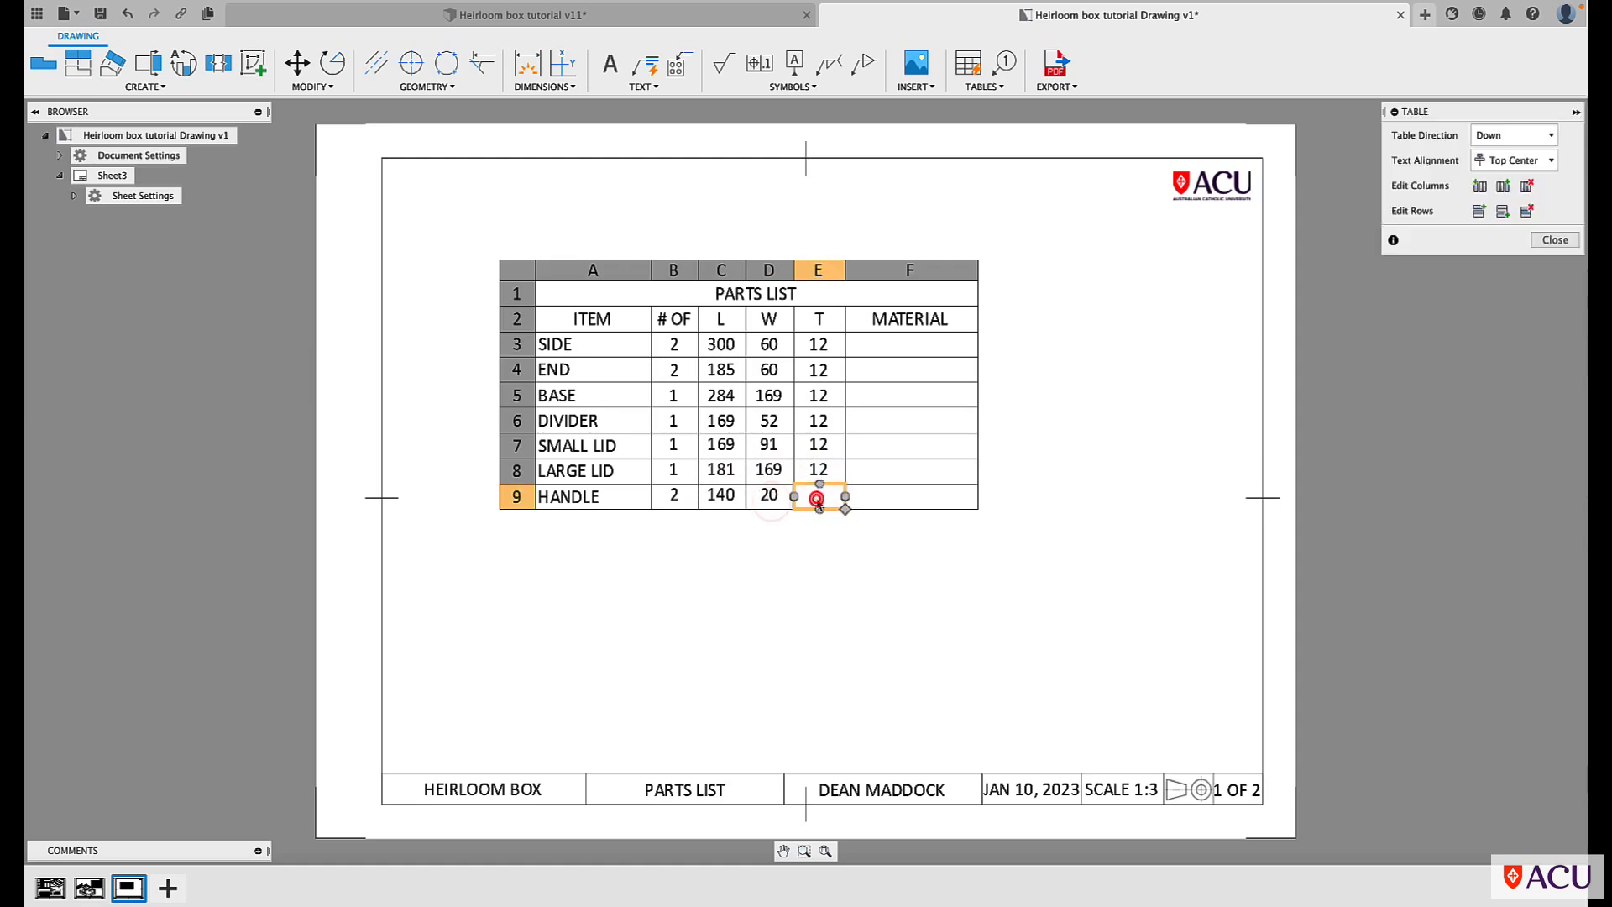
double_click(818, 500)
type("9")
Enter TAS B-WOOD as the material in the SIDE row of the parts list.
left_click(890, 348)
left_click(886, 370)
double_click(887, 371)
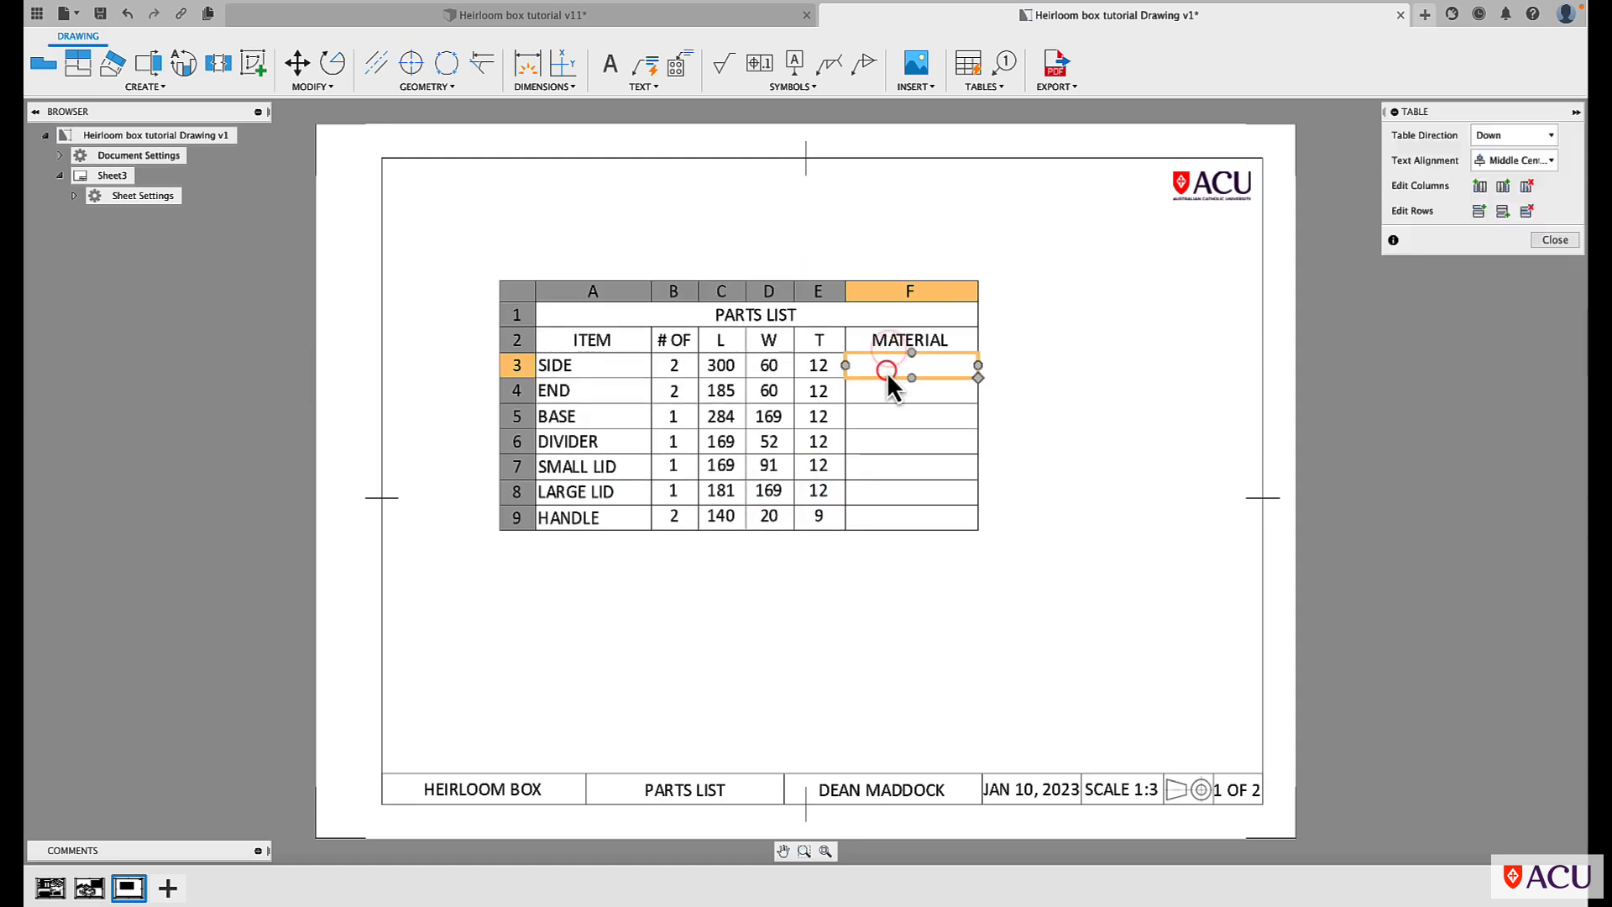
type("TAS B-WOOD")
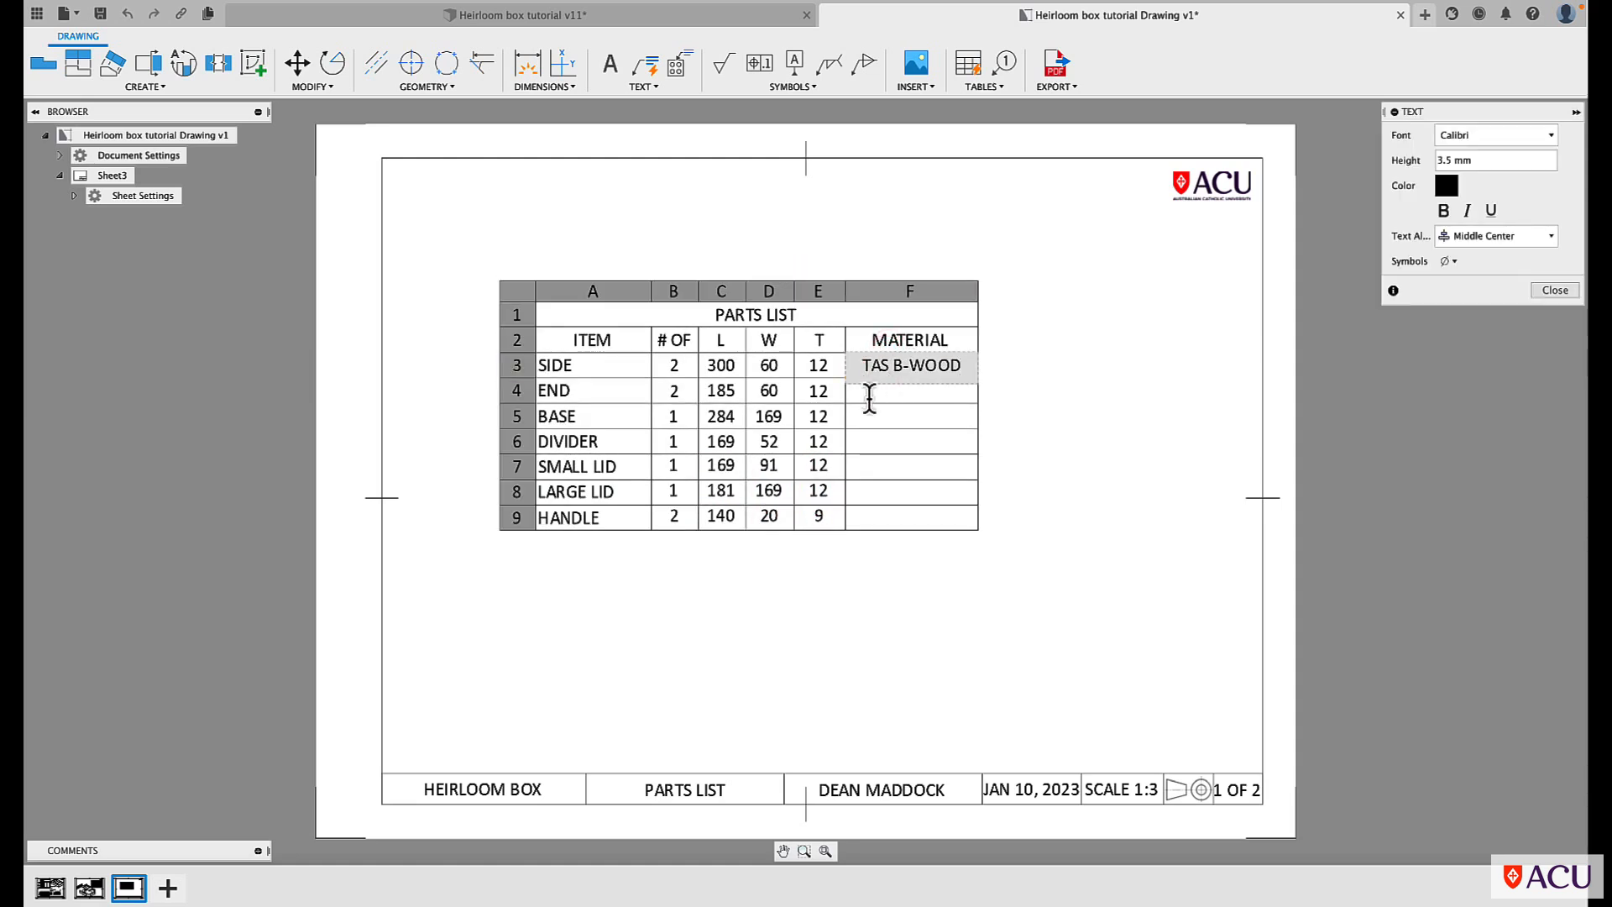
left_click(871, 390)
Set the text alignment of the MATERIAL cells from the SIDE row through the HANDLE row to Middle Left.
left_click(863, 366)
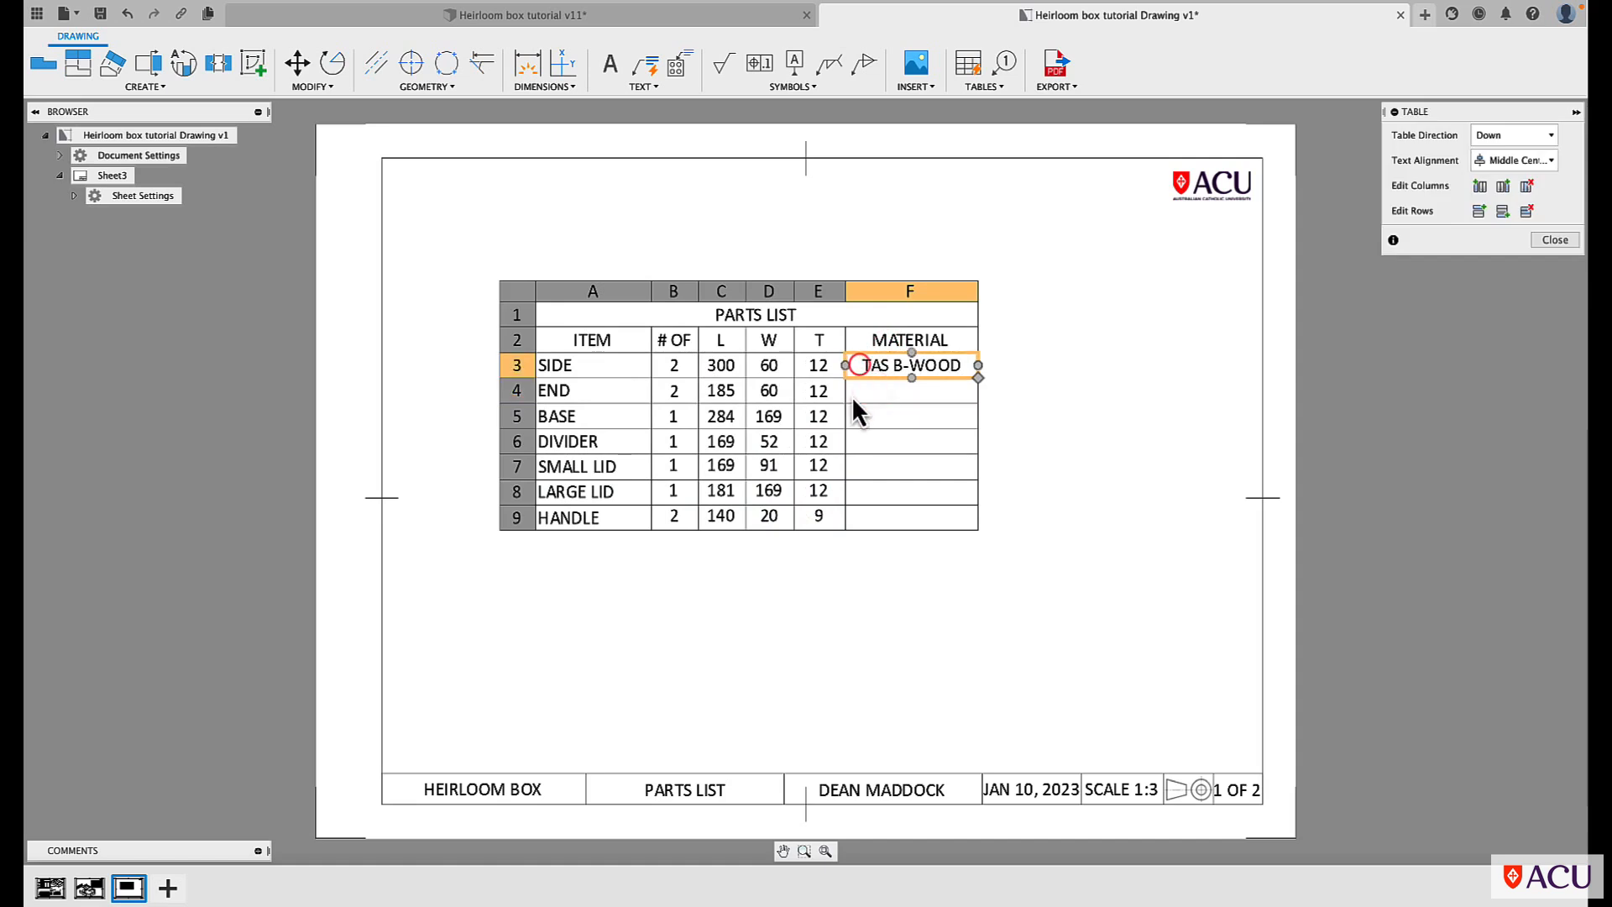
left_click(867, 518, "shift")
left_click(1473, 160)
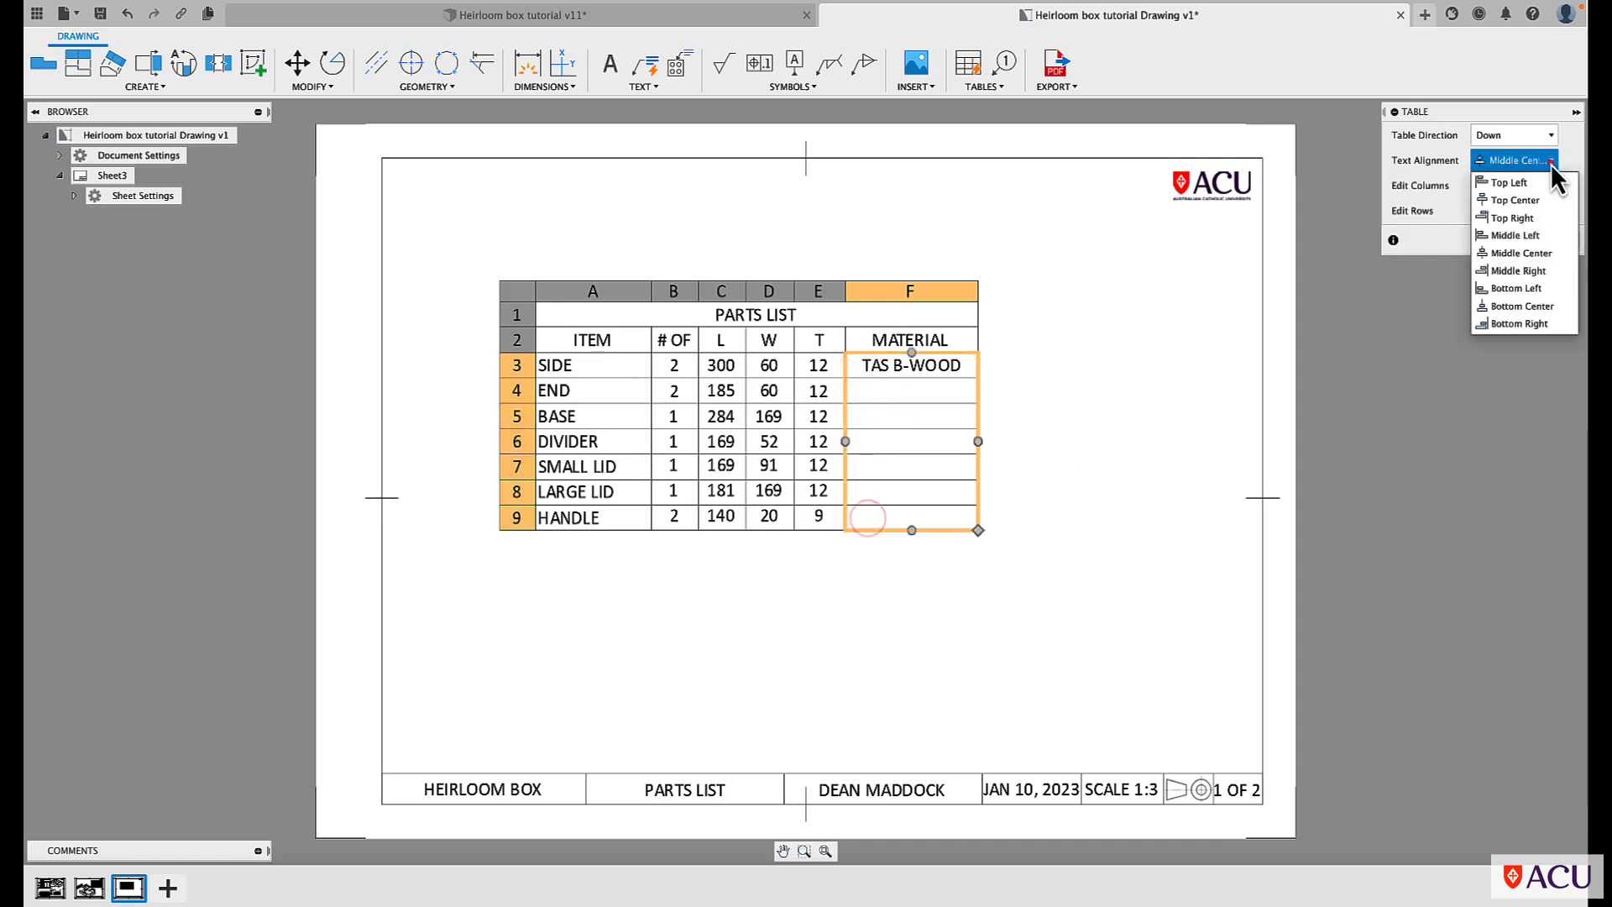
left_click(1483, 236)
Enter ditto marks as the material in the END, BASE and DIVIDER rows.
left_click(868, 392)
double_click(868, 392)
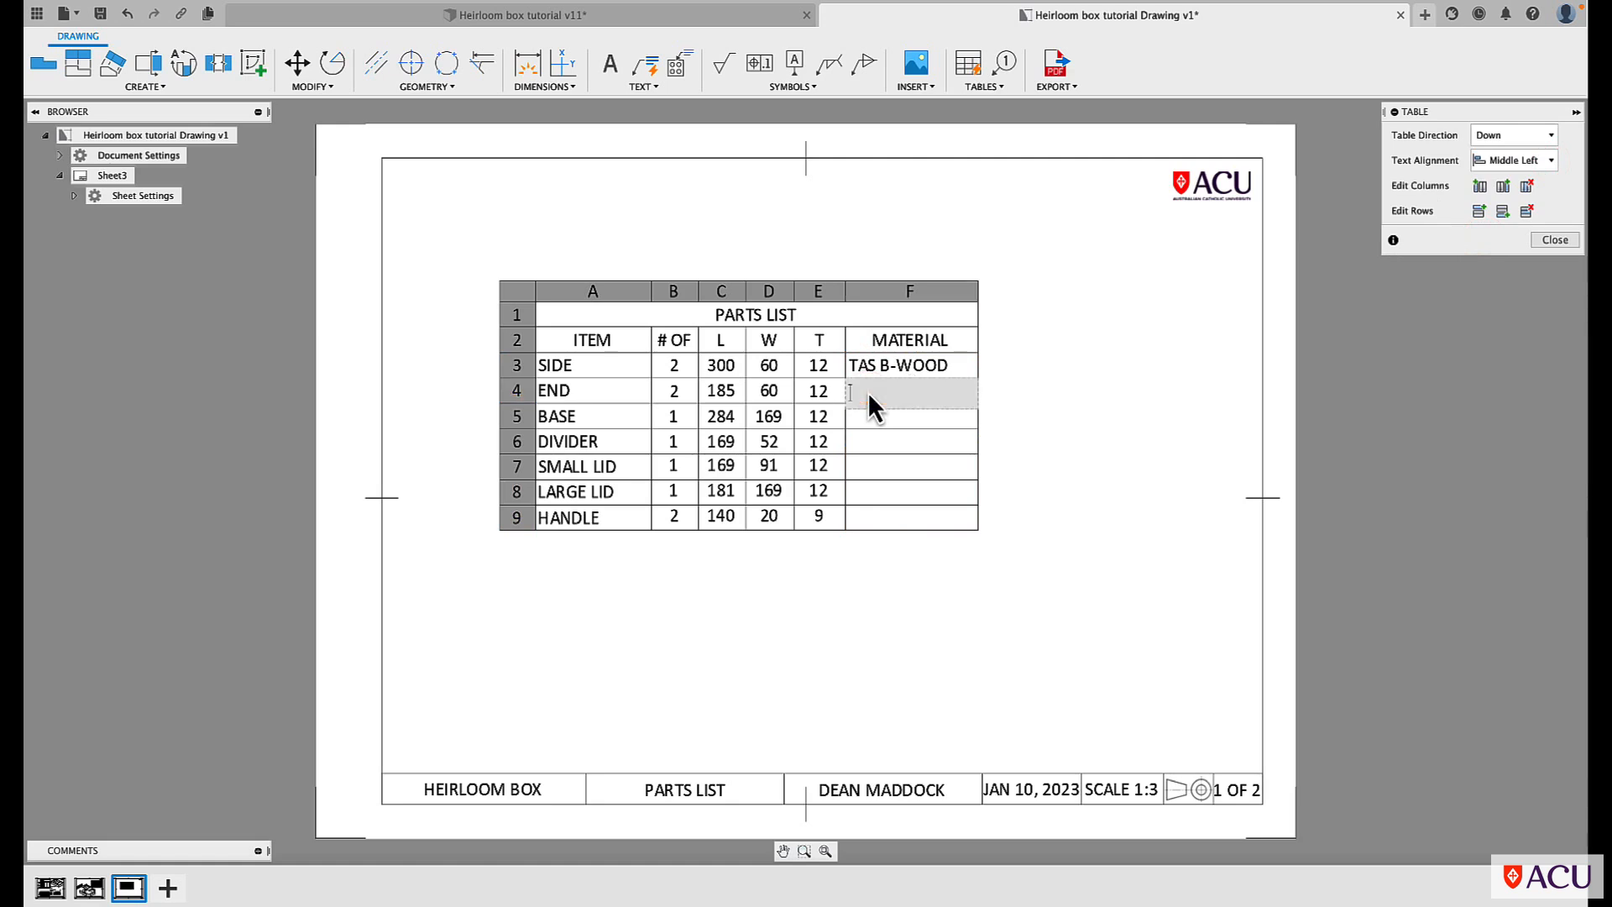
type("\"           \"")
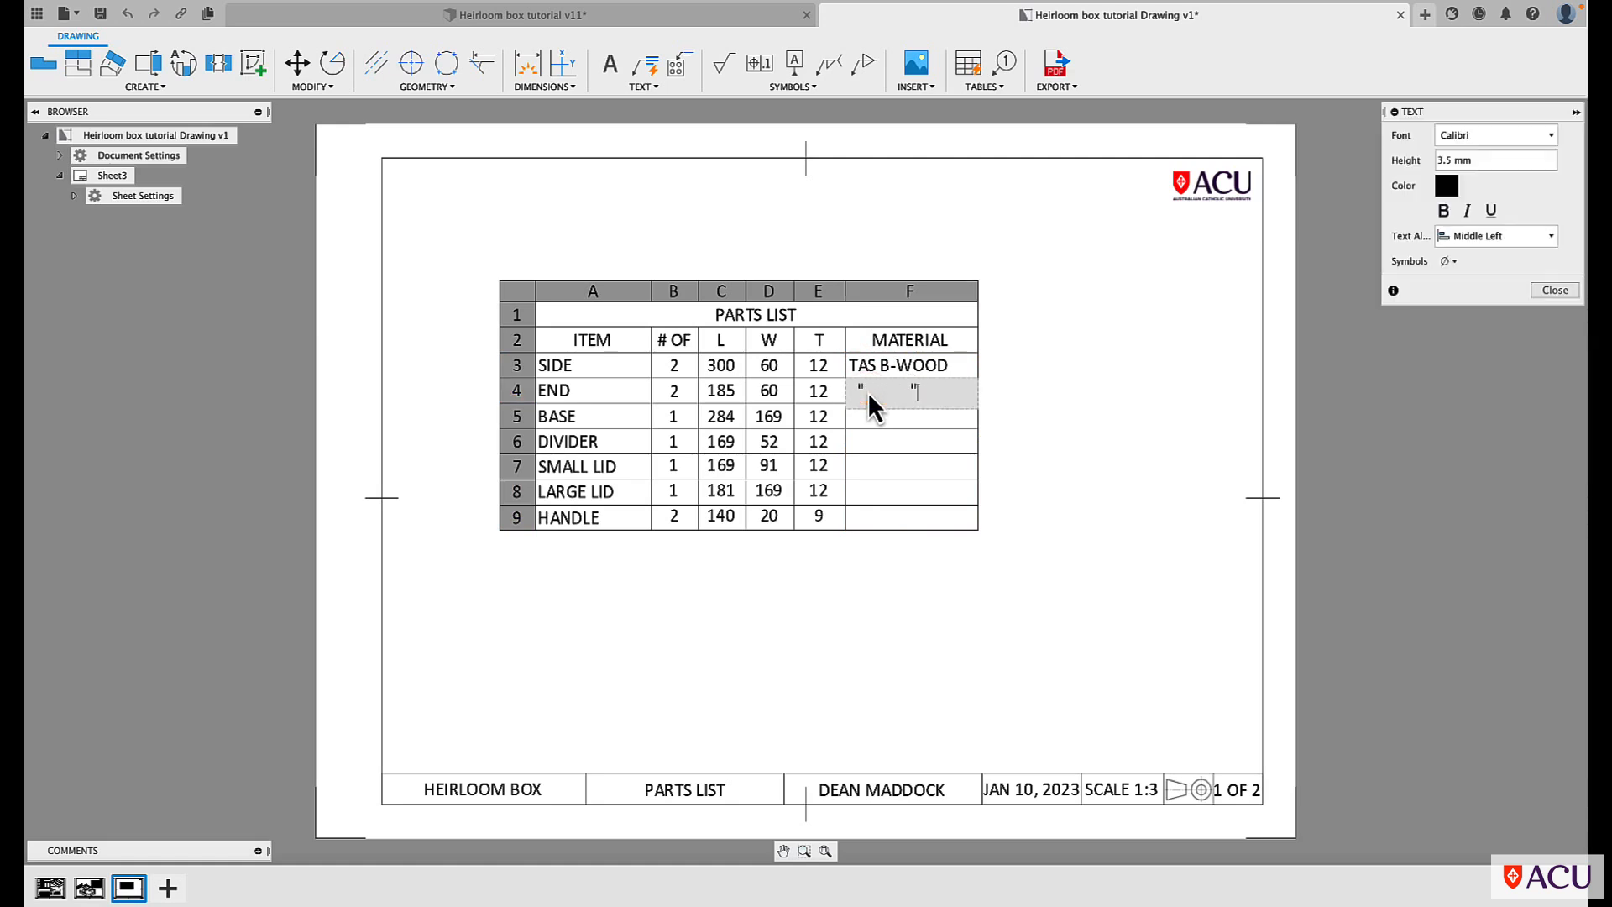
left_click(860, 422)
left_click(859, 426)
double_click(859, 427)
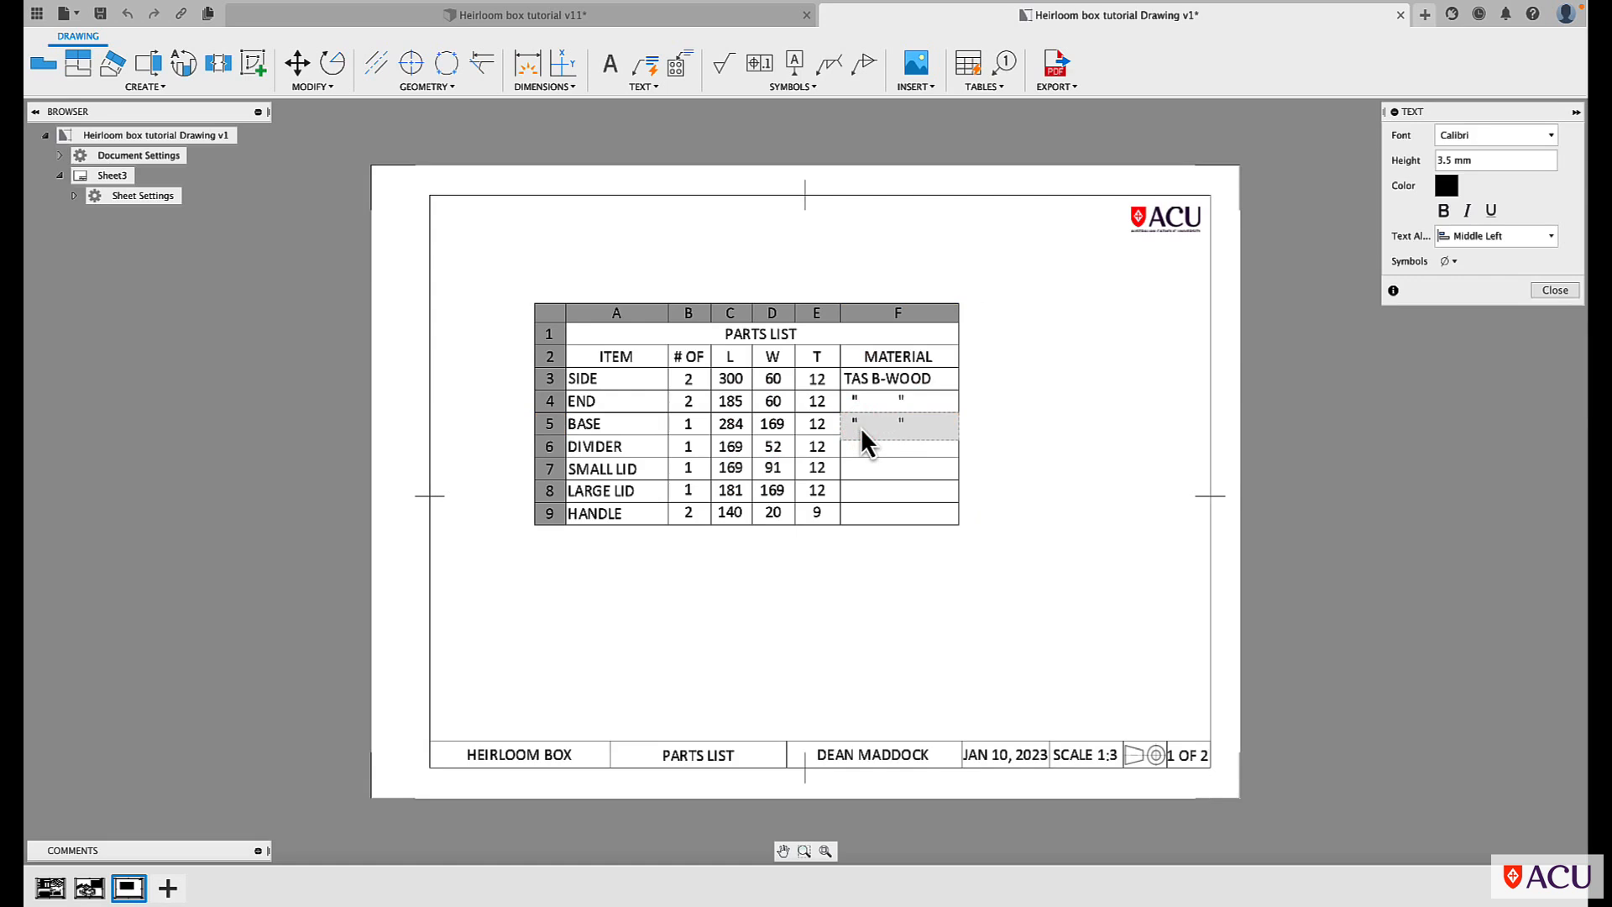
left_click(856, 447)
double_click(856, 451)
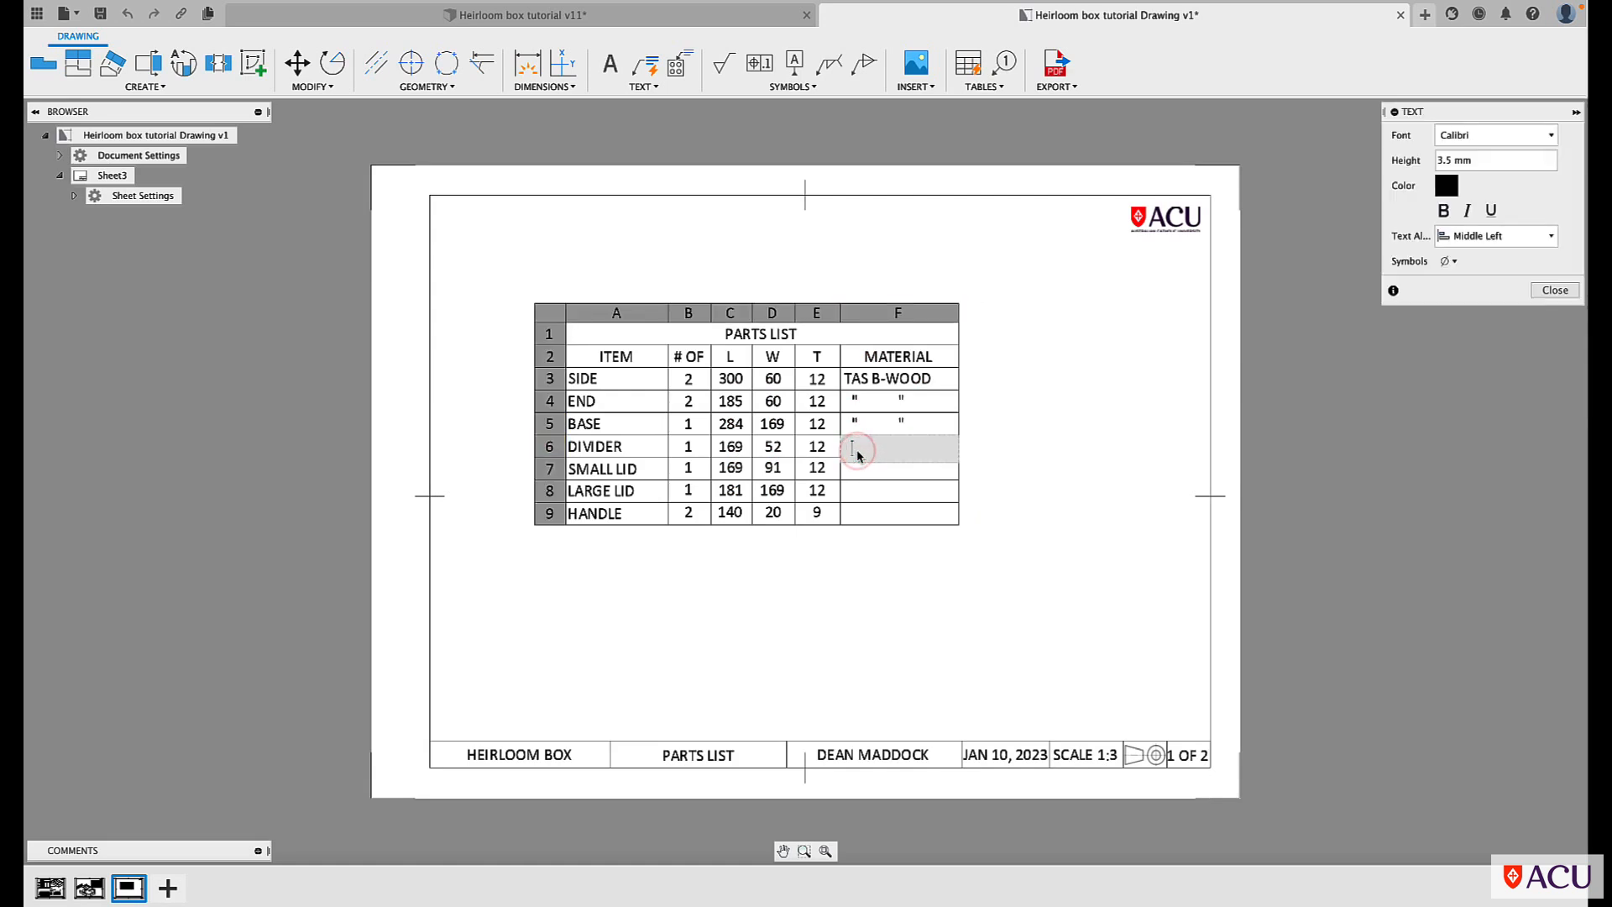
type("\"           \"")
Enter ROCK MAPLE as the small lid's material and ditto marks as the large lid's material.
left_click(860, 476)
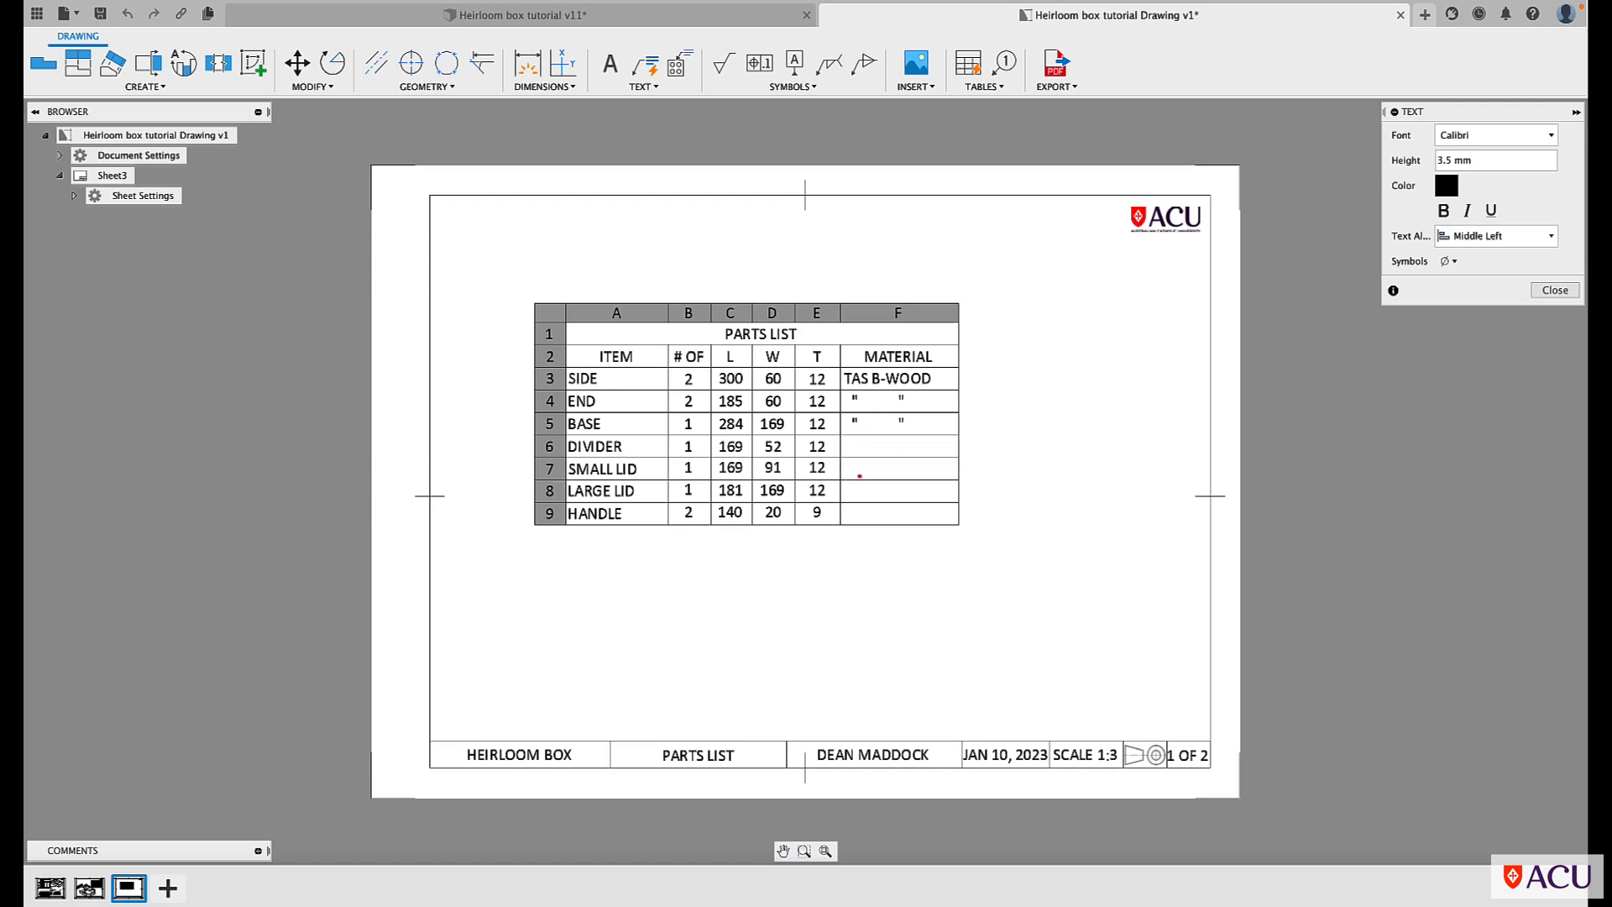
double_click(860, 470)
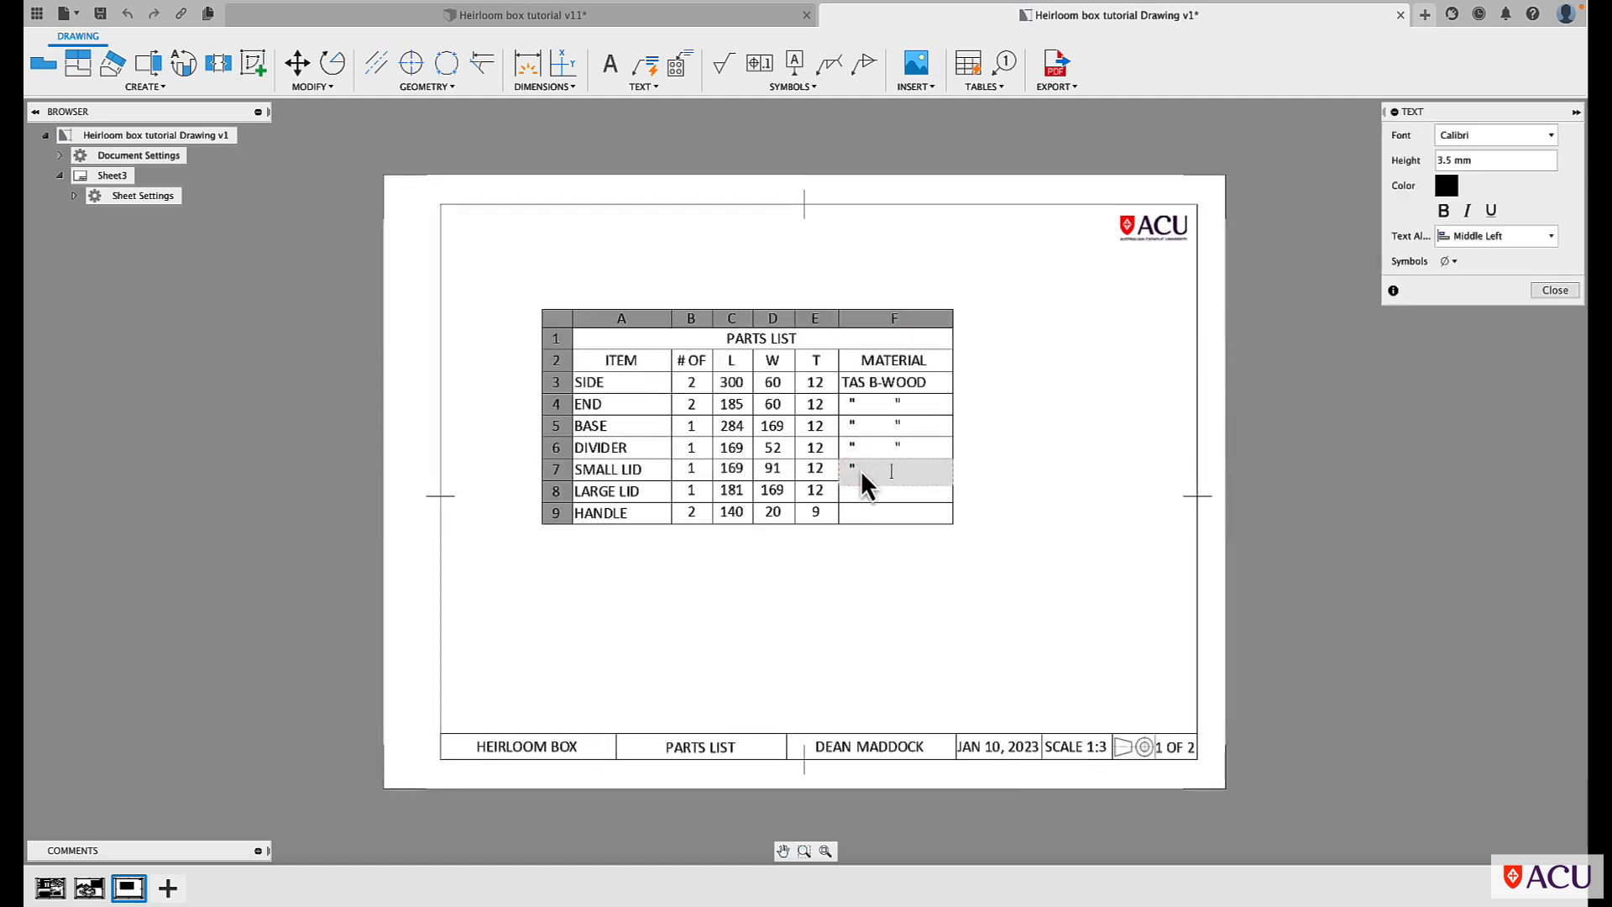
key("BackSpace")
type("ROCK MAPLE")
left_click(860, 492)
double_click(859, 492)
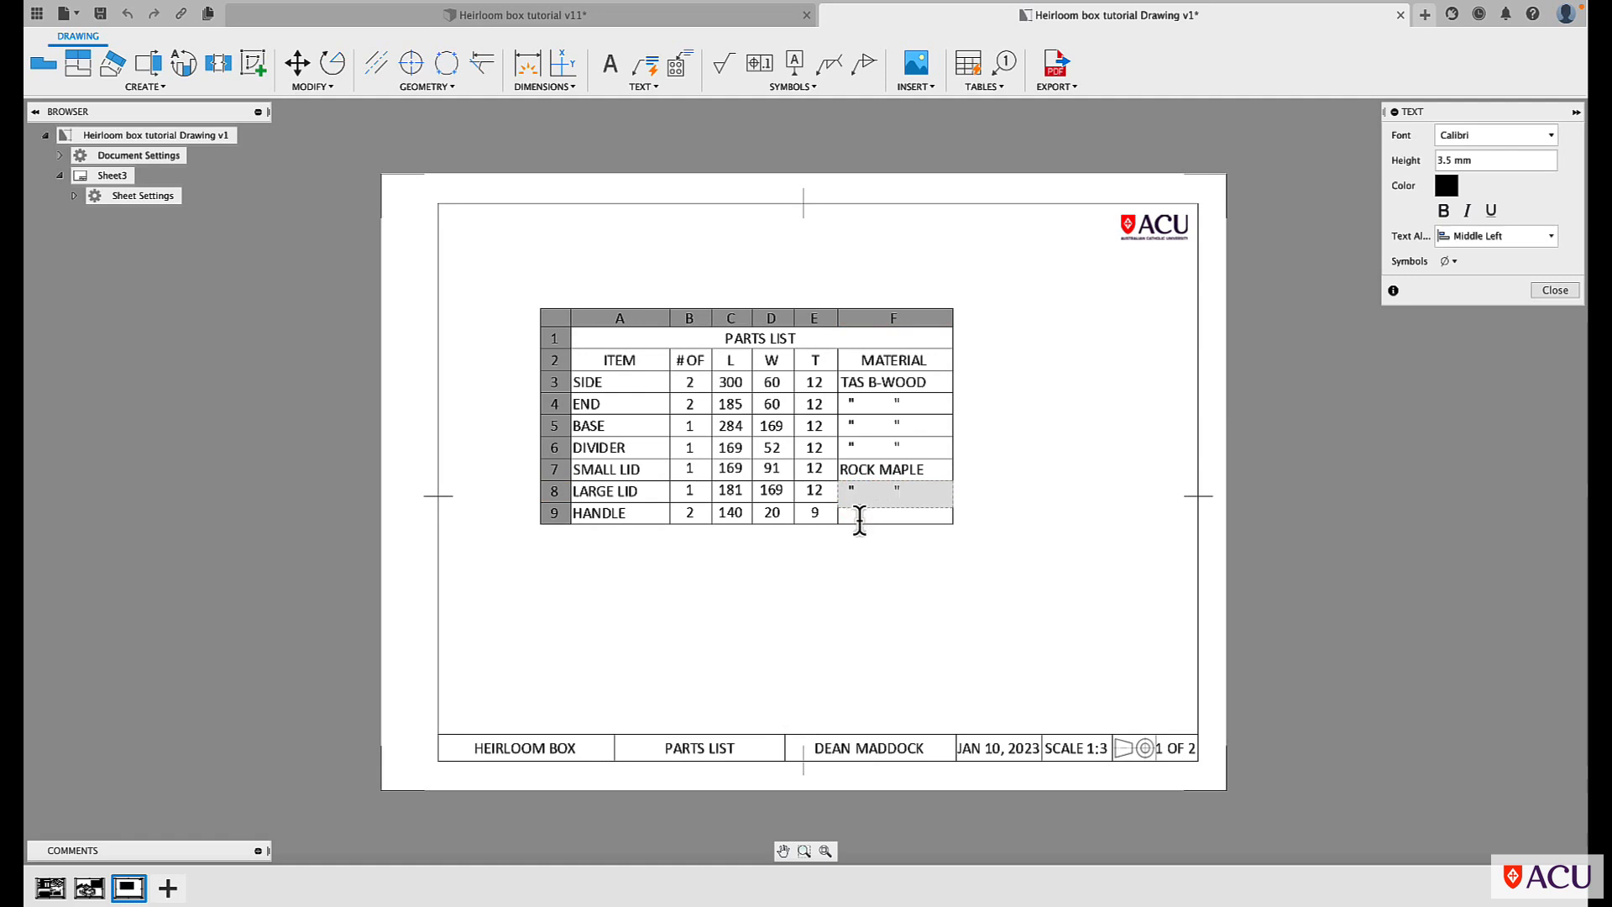
Enter TAS B-WOOD as the material in the HANDLE row and finish editing the table.
left_click(855, 514)
double_click(855, 514)
type("TAS B-")
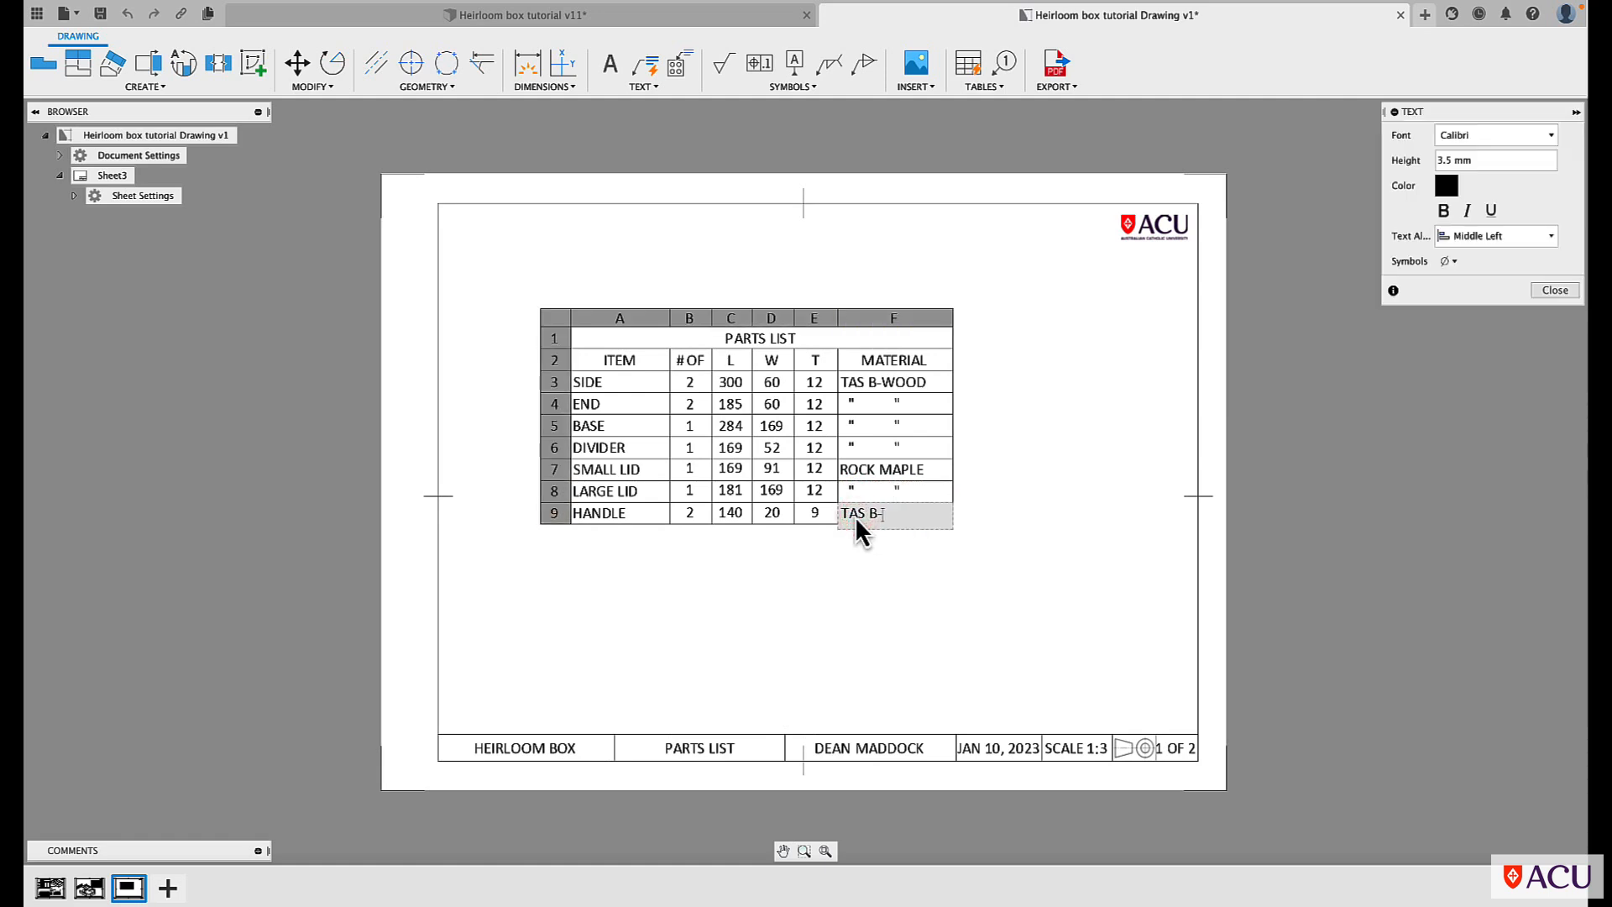
type("WOOD")
left_click(828, 566)
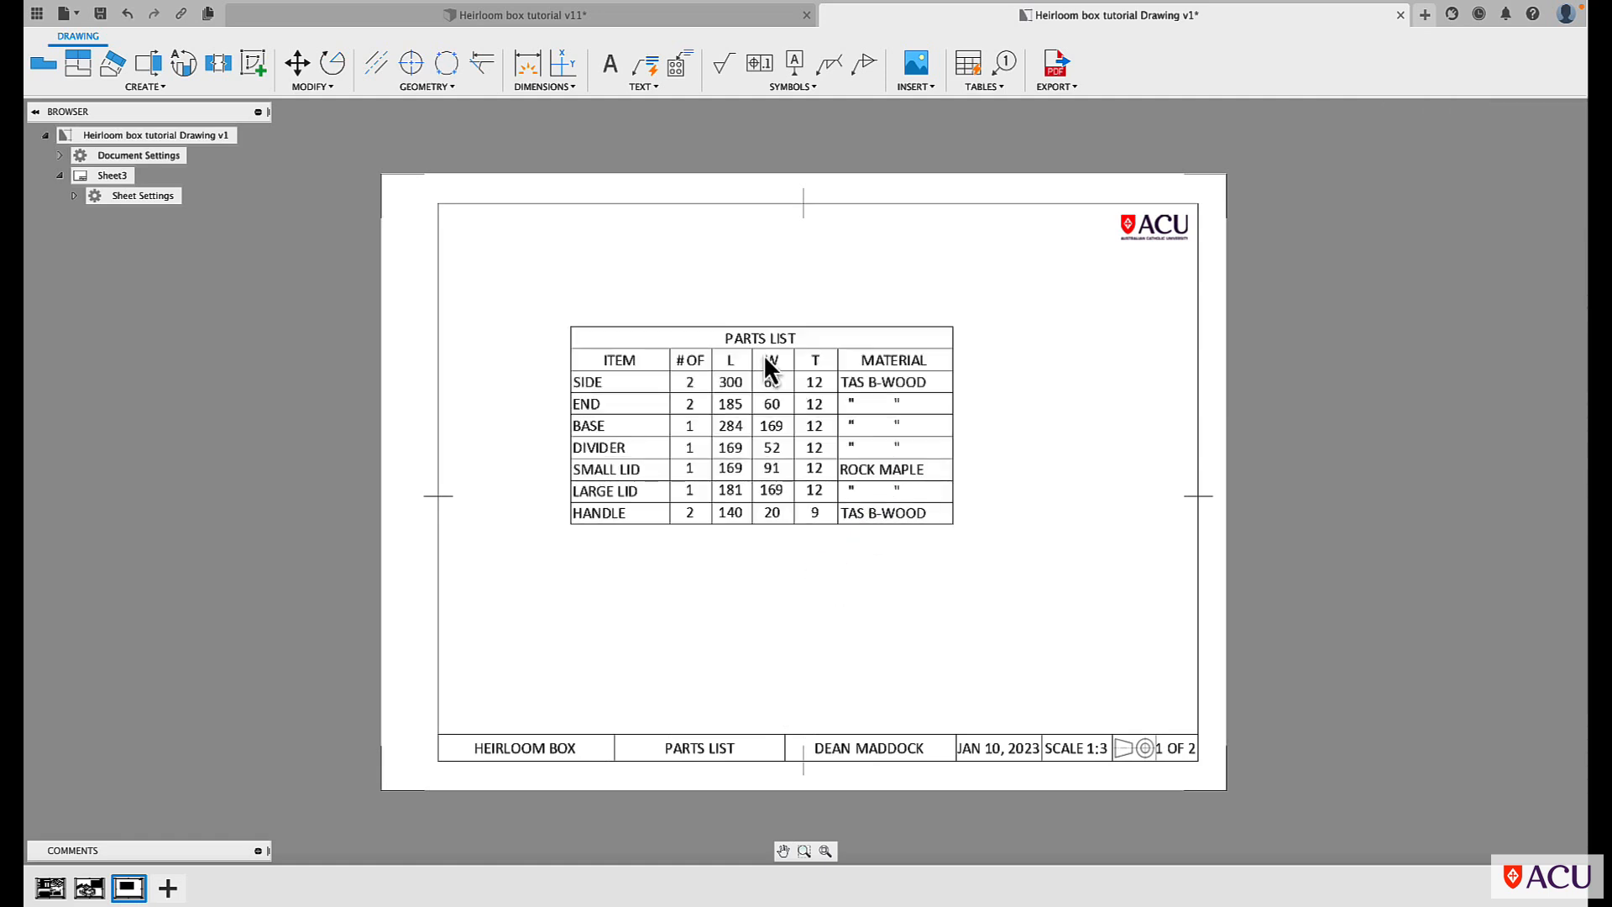
Move the parts list table to the upper right of the sheet, against the border and just below the logo.
left_click(647, 330)
left_click_drag(647, 329, 893, 244)
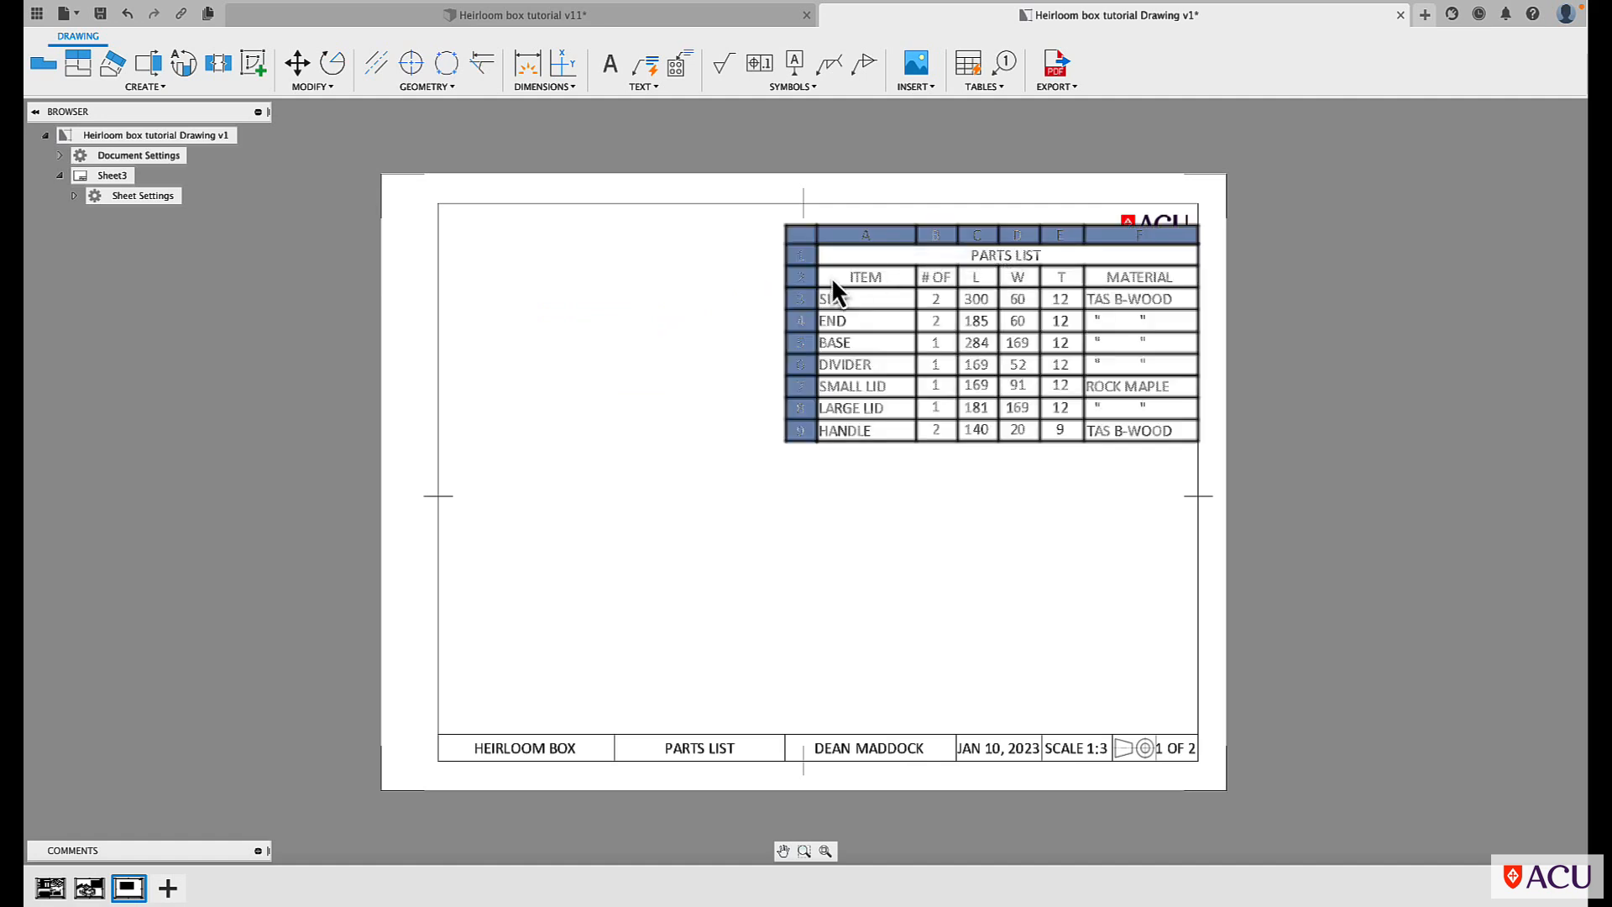
left_click(635, 386)
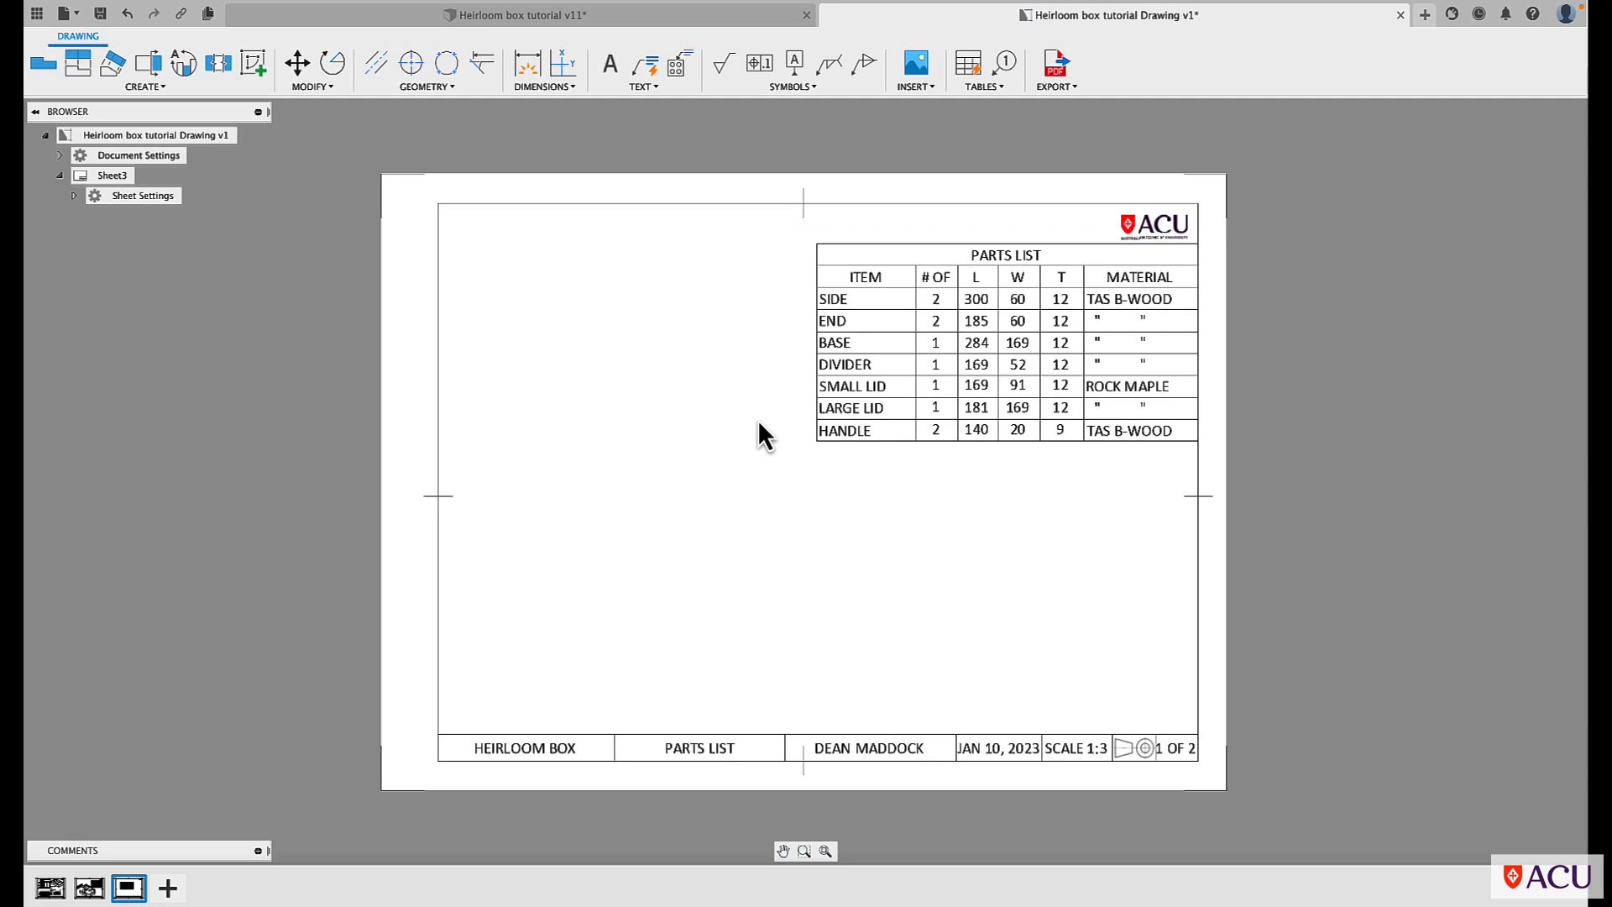
double_click(819, 304)
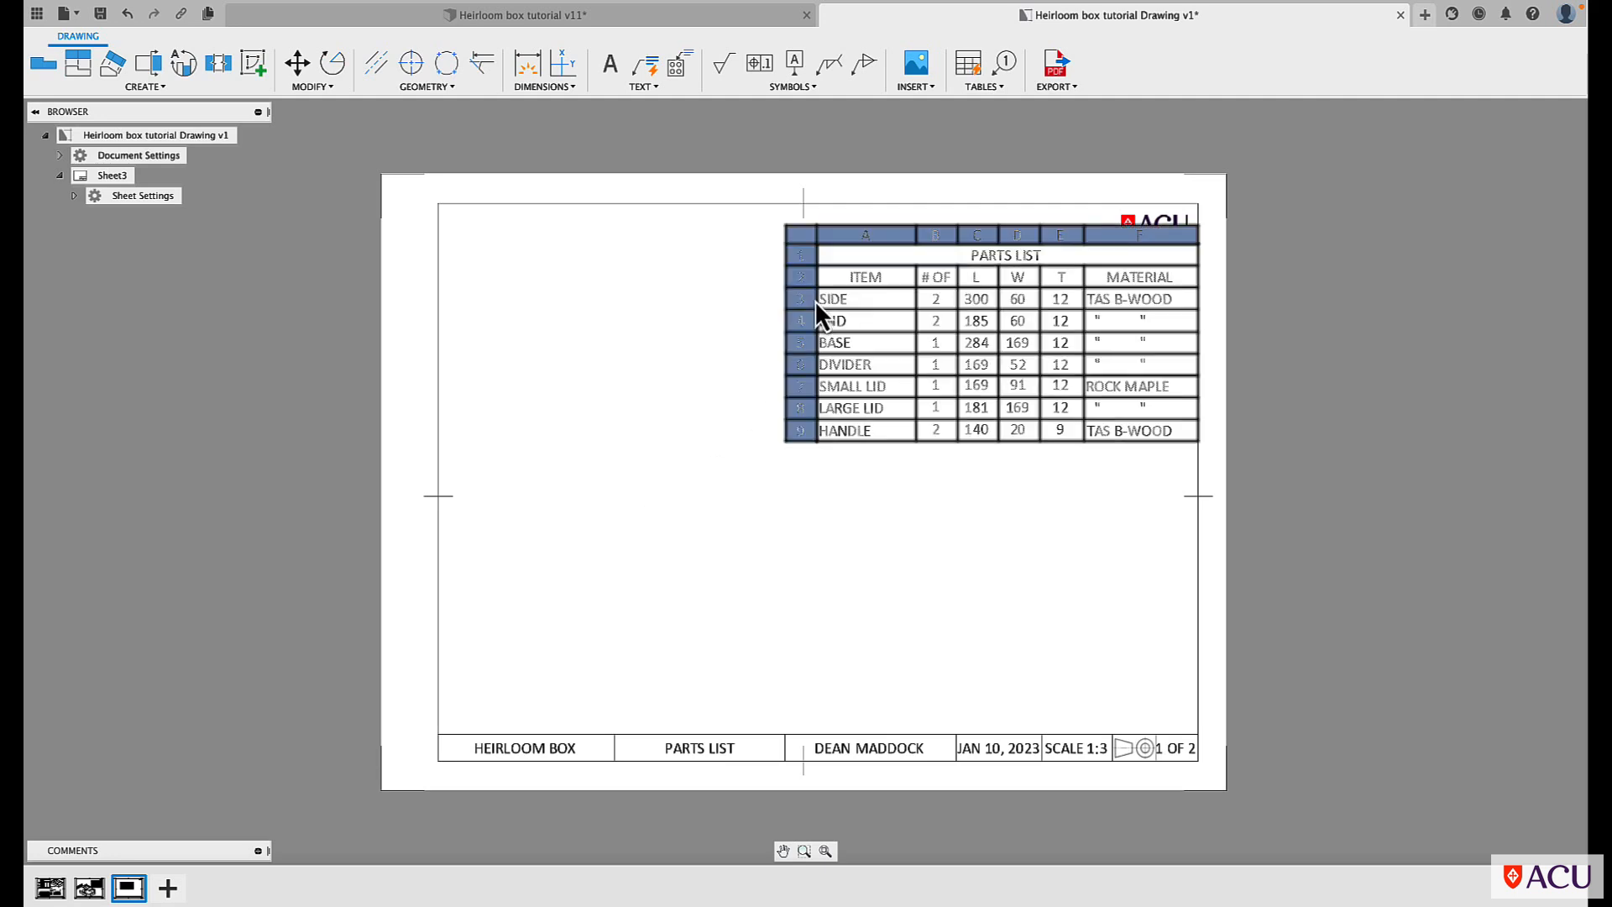
left_click(526, 510)
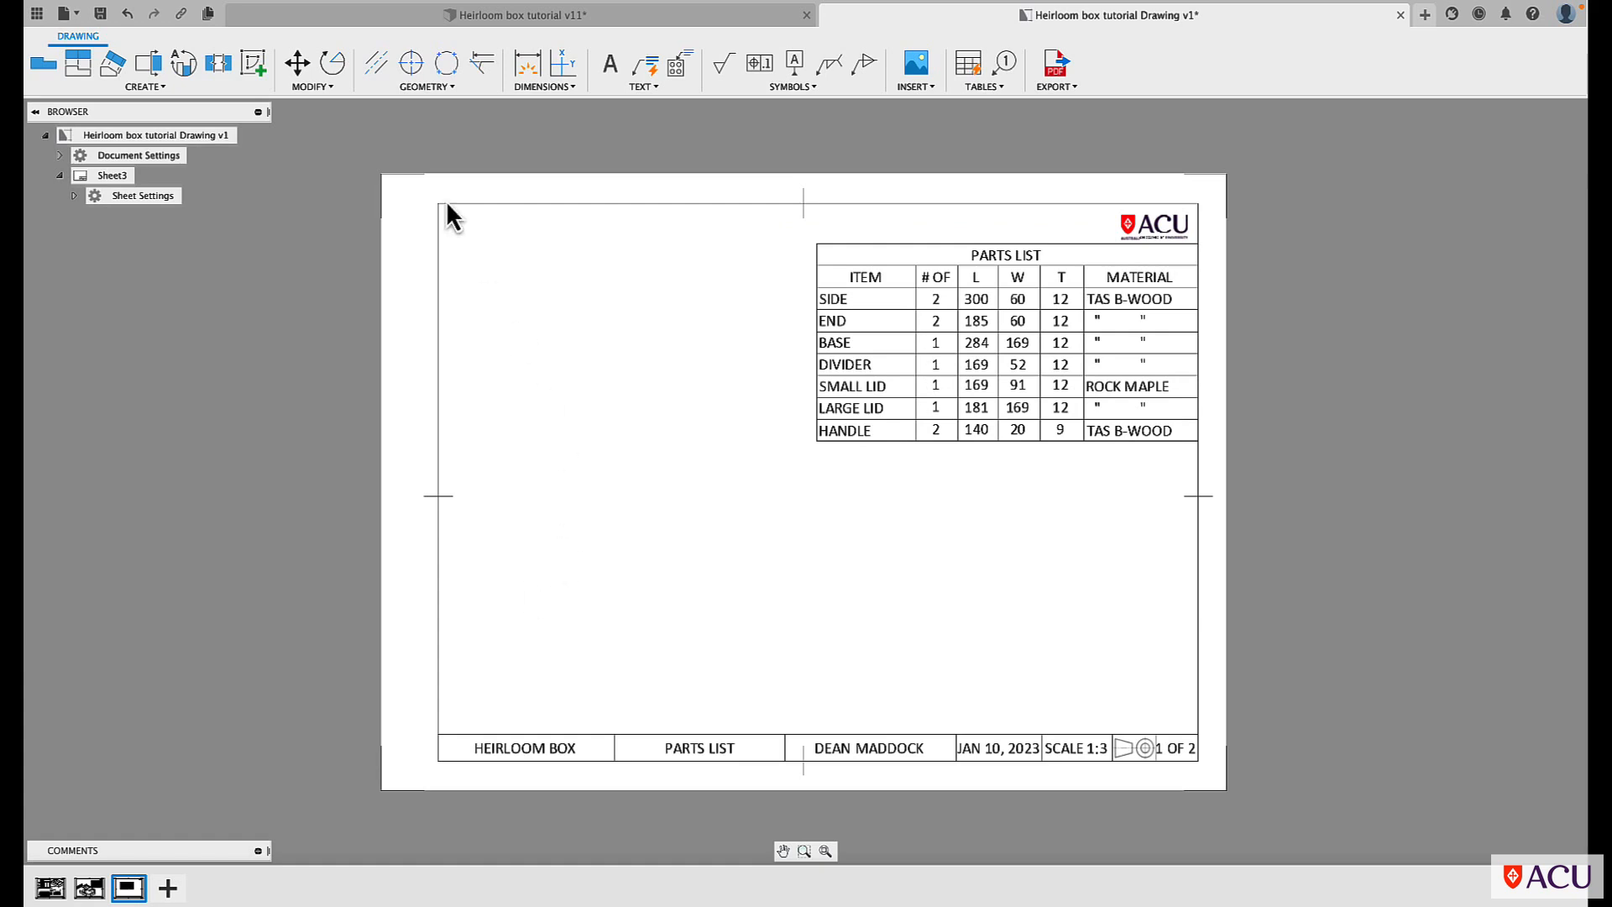
Place a base view of Storyboard1 in HOME orientation at scale 1:3 in the empty area beside and below the parts list.
left_click(43, 63)
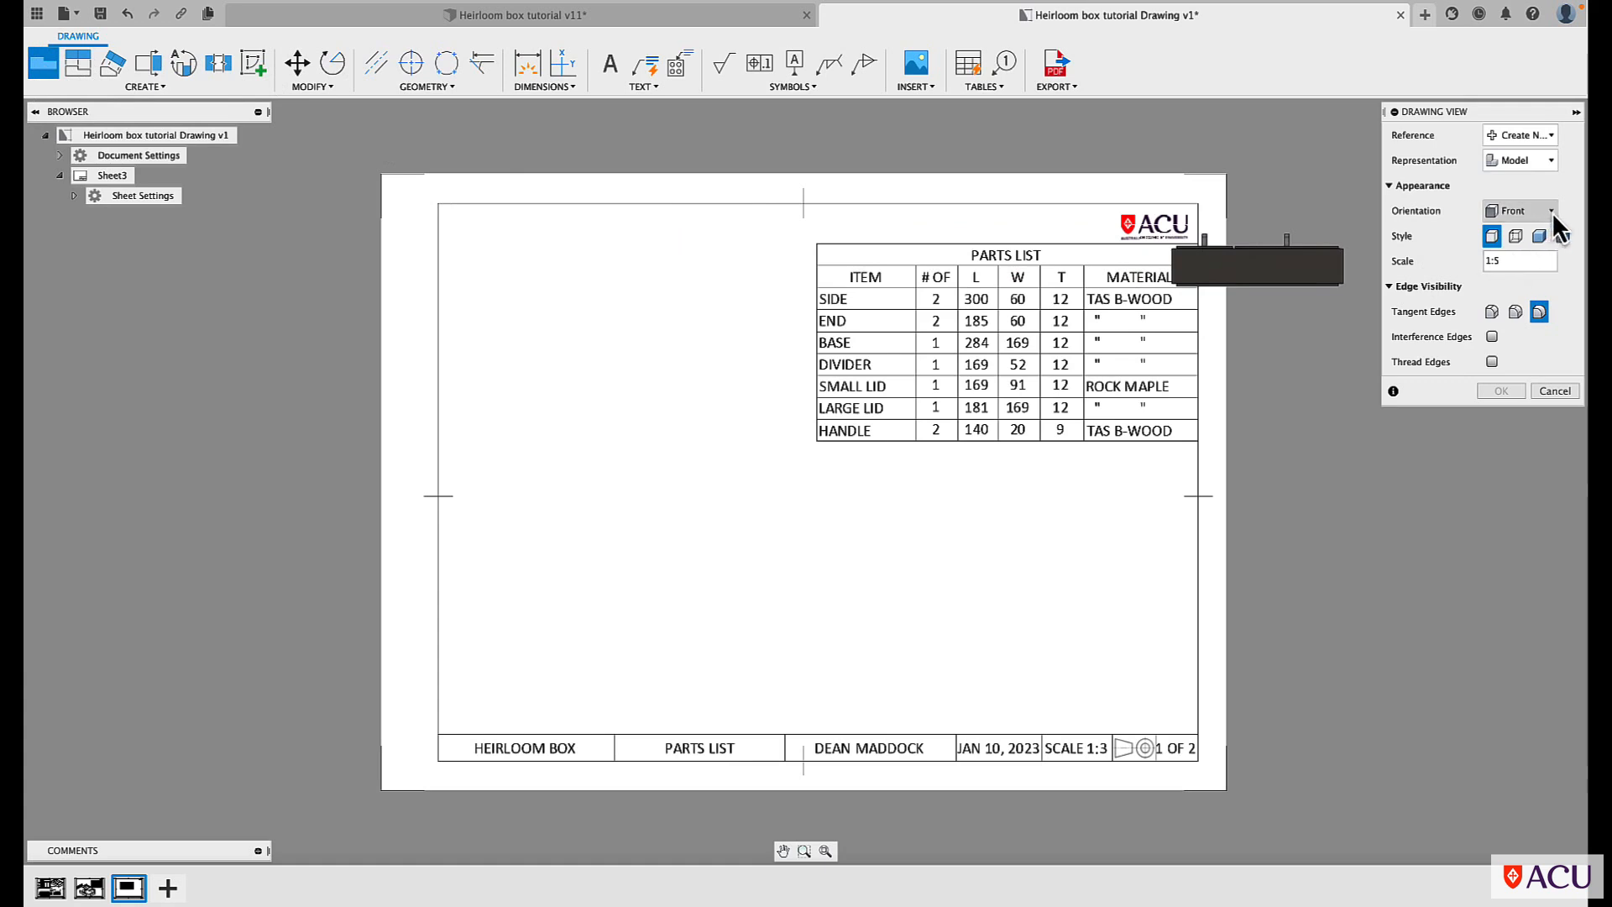
left_click(1552, 160)
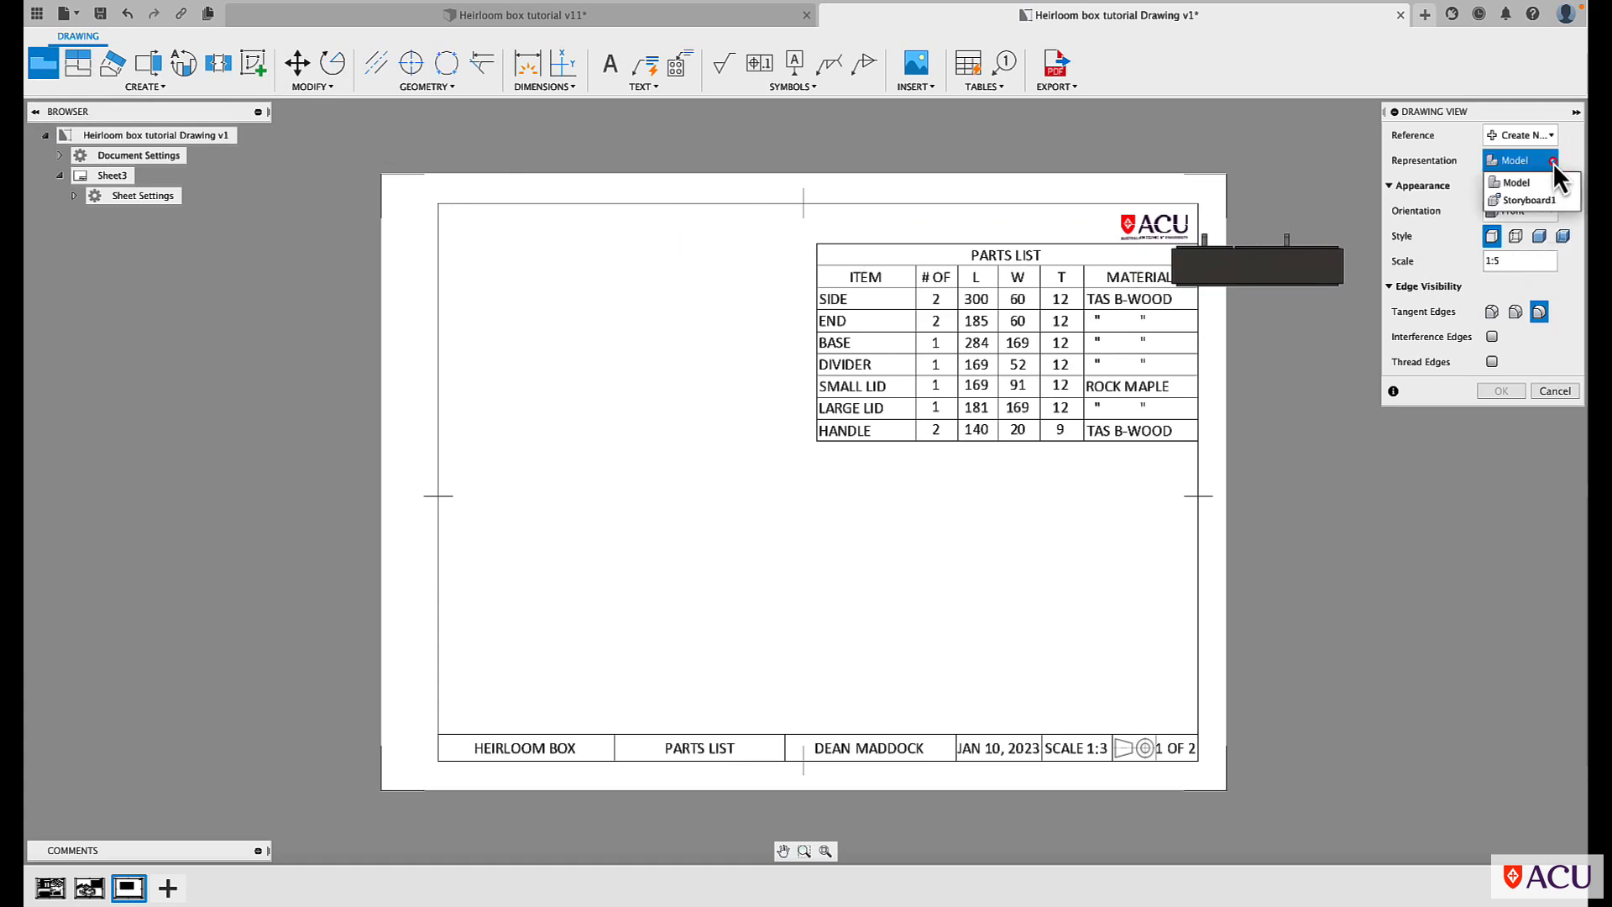
left_click(1517, 203)
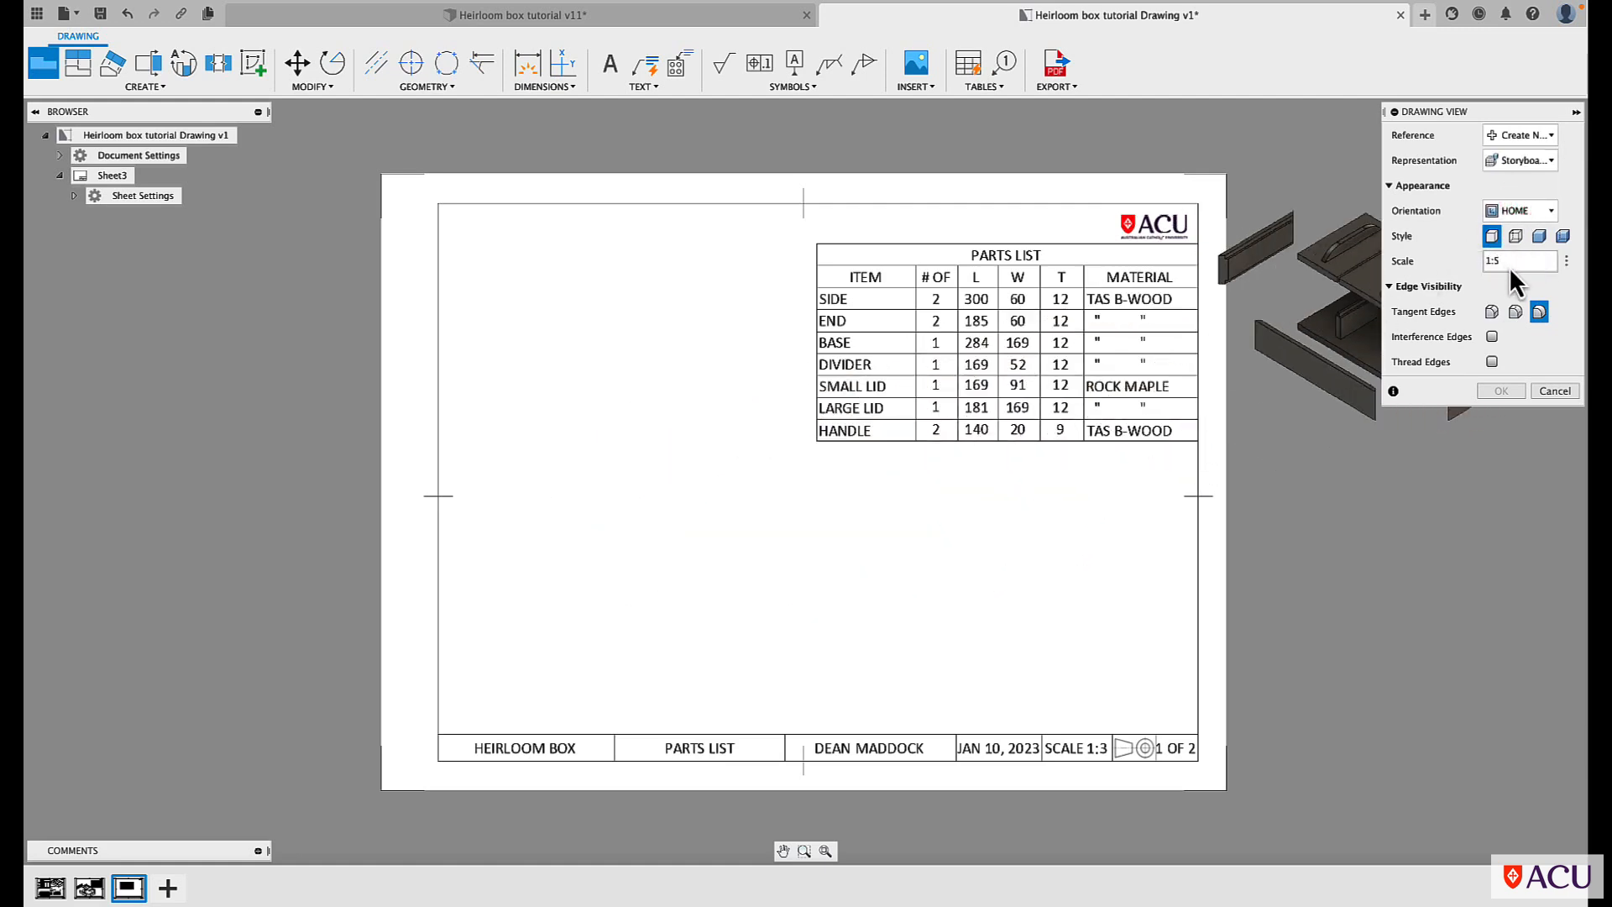
left_click(1566, 261)
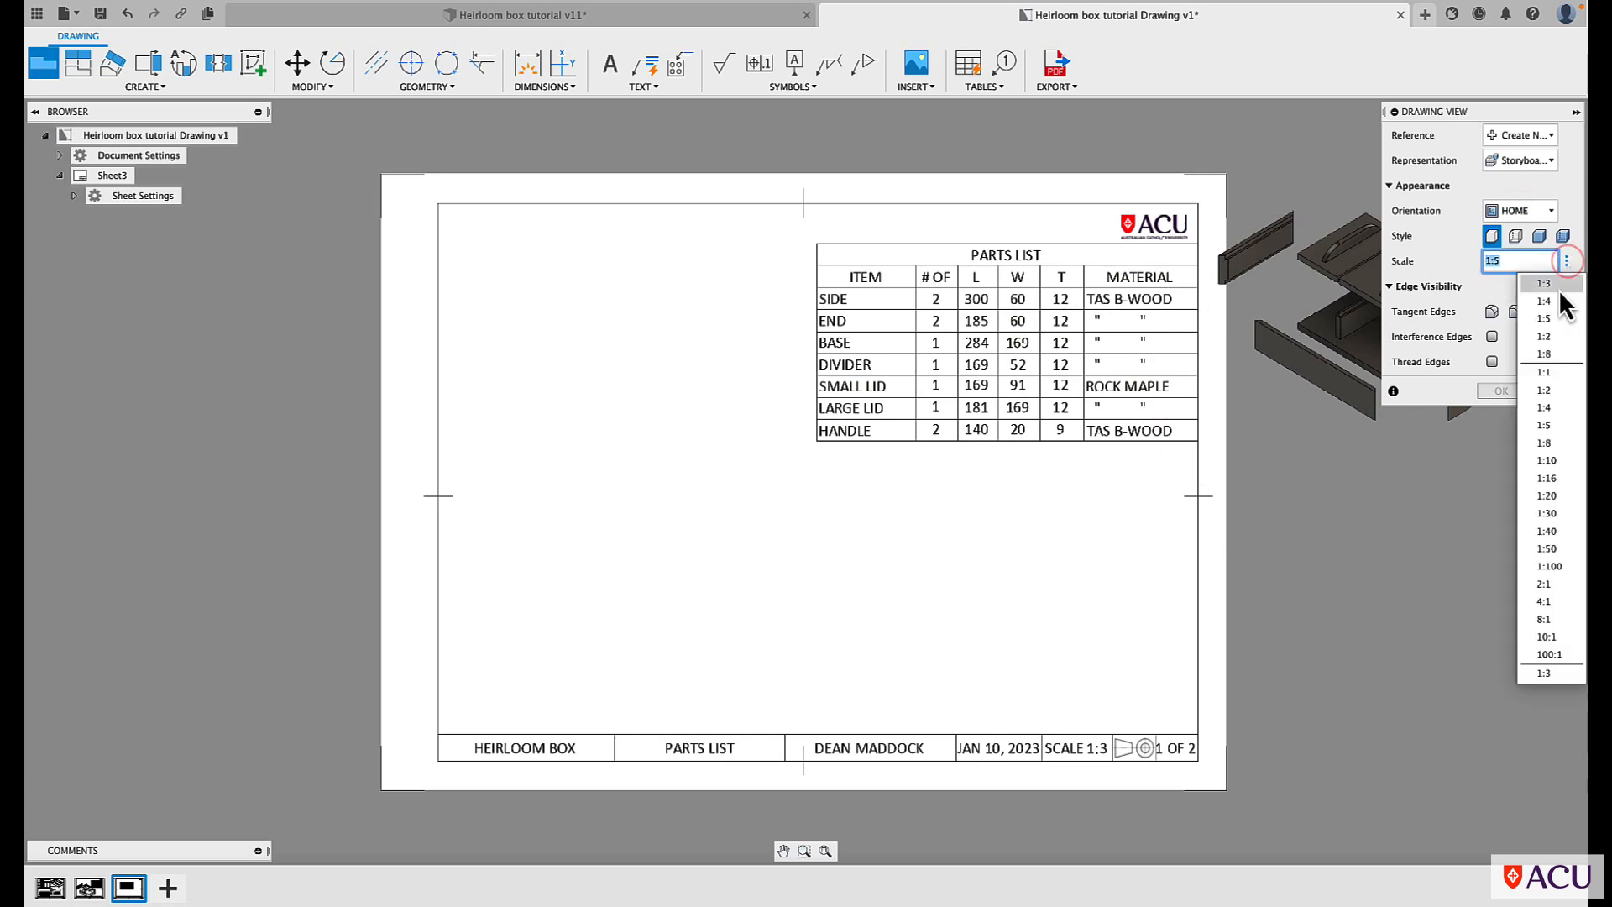
left_click(1558, 289)
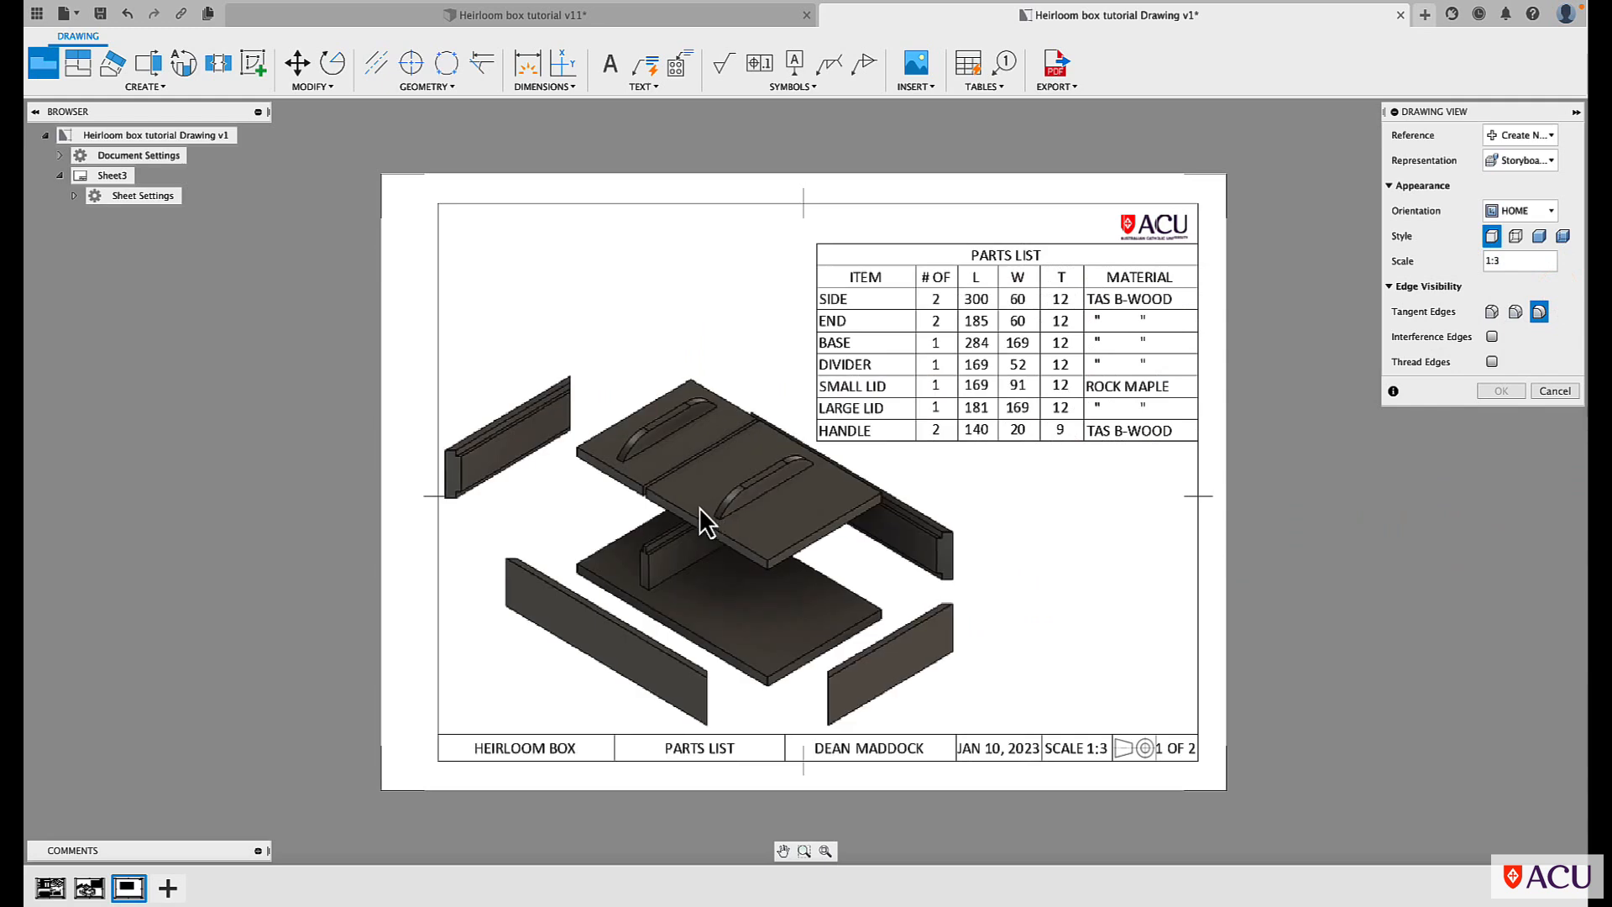
left_click(698, 509)
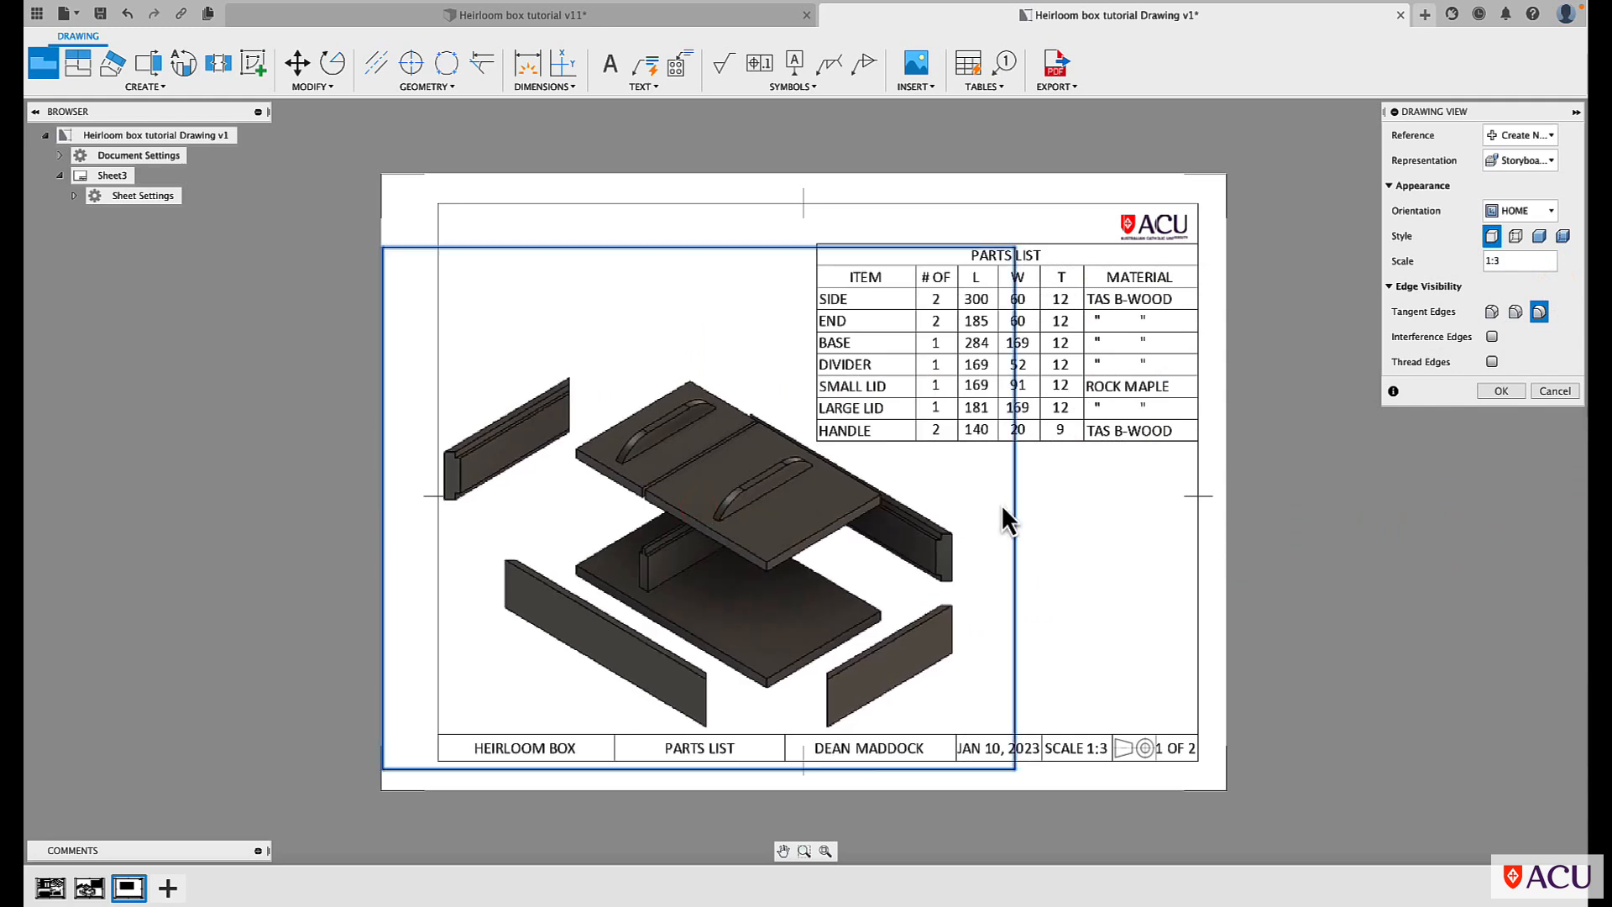
left_click(1500, 391)
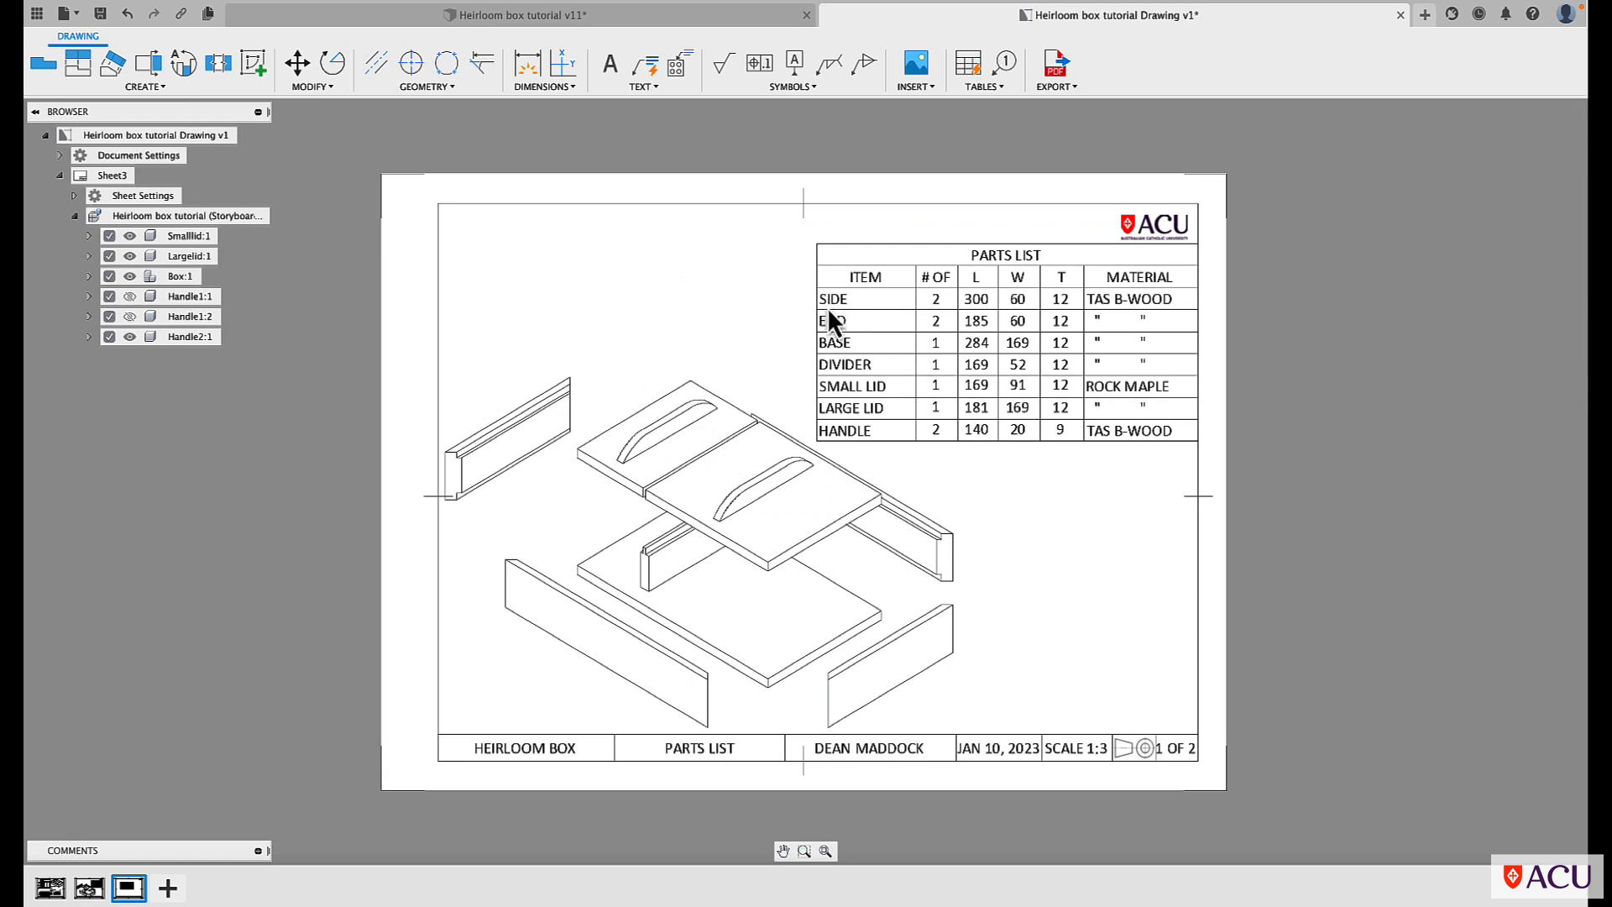
Try a standard balloon on the upper-left end panel of the exploded view, and undo its placement.
left_click(780, 88)
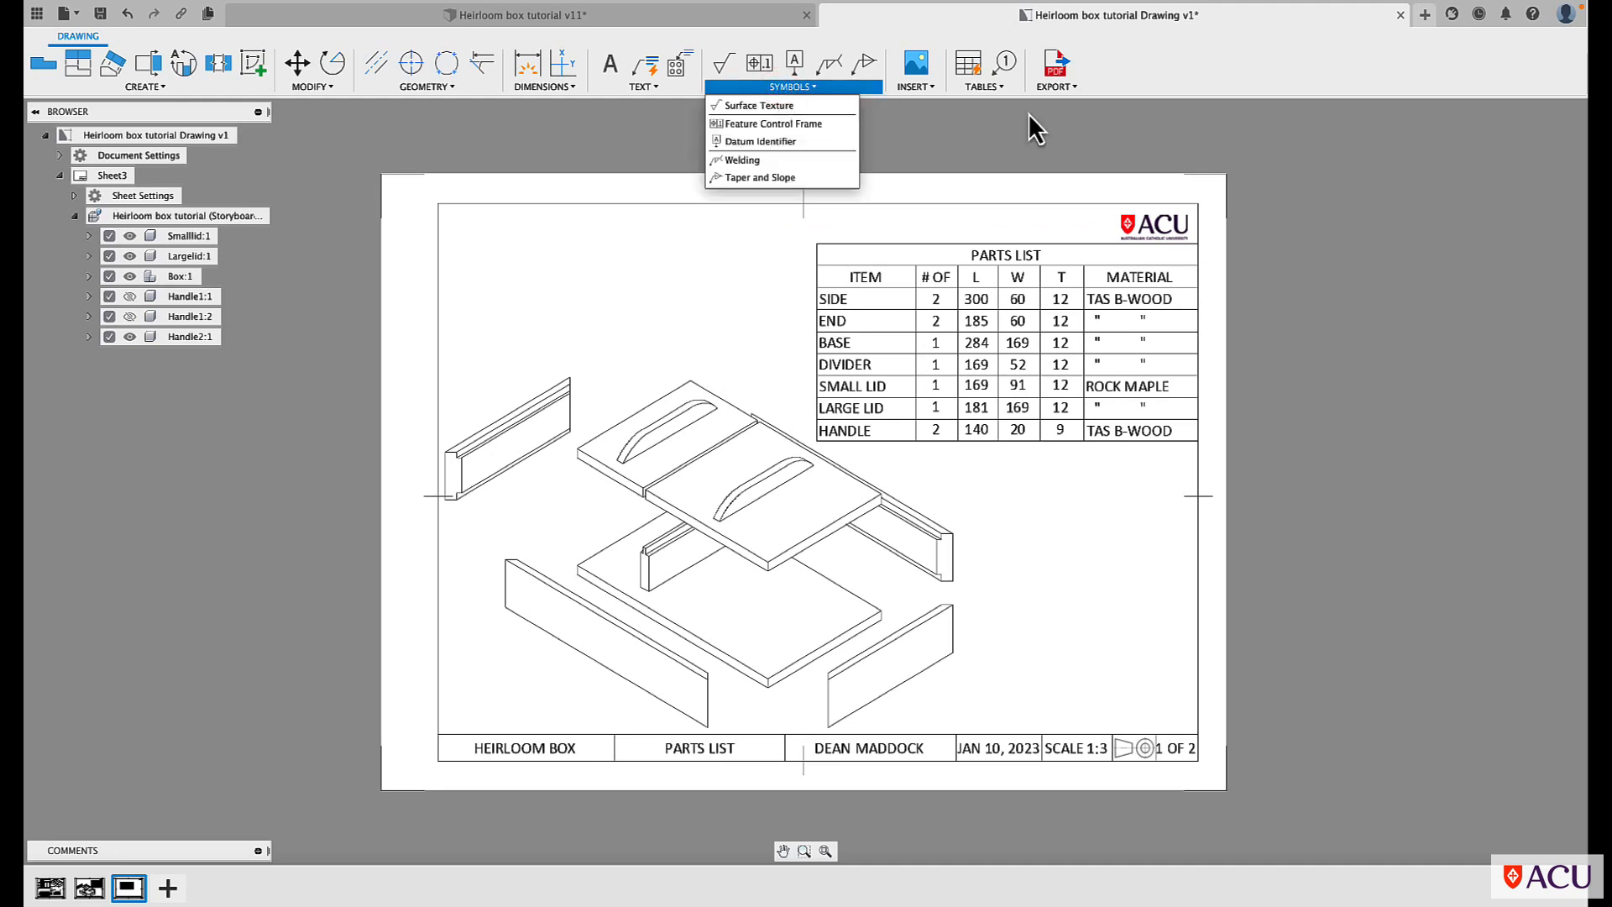
left_click(988, 87)
left_click(1006, 63)
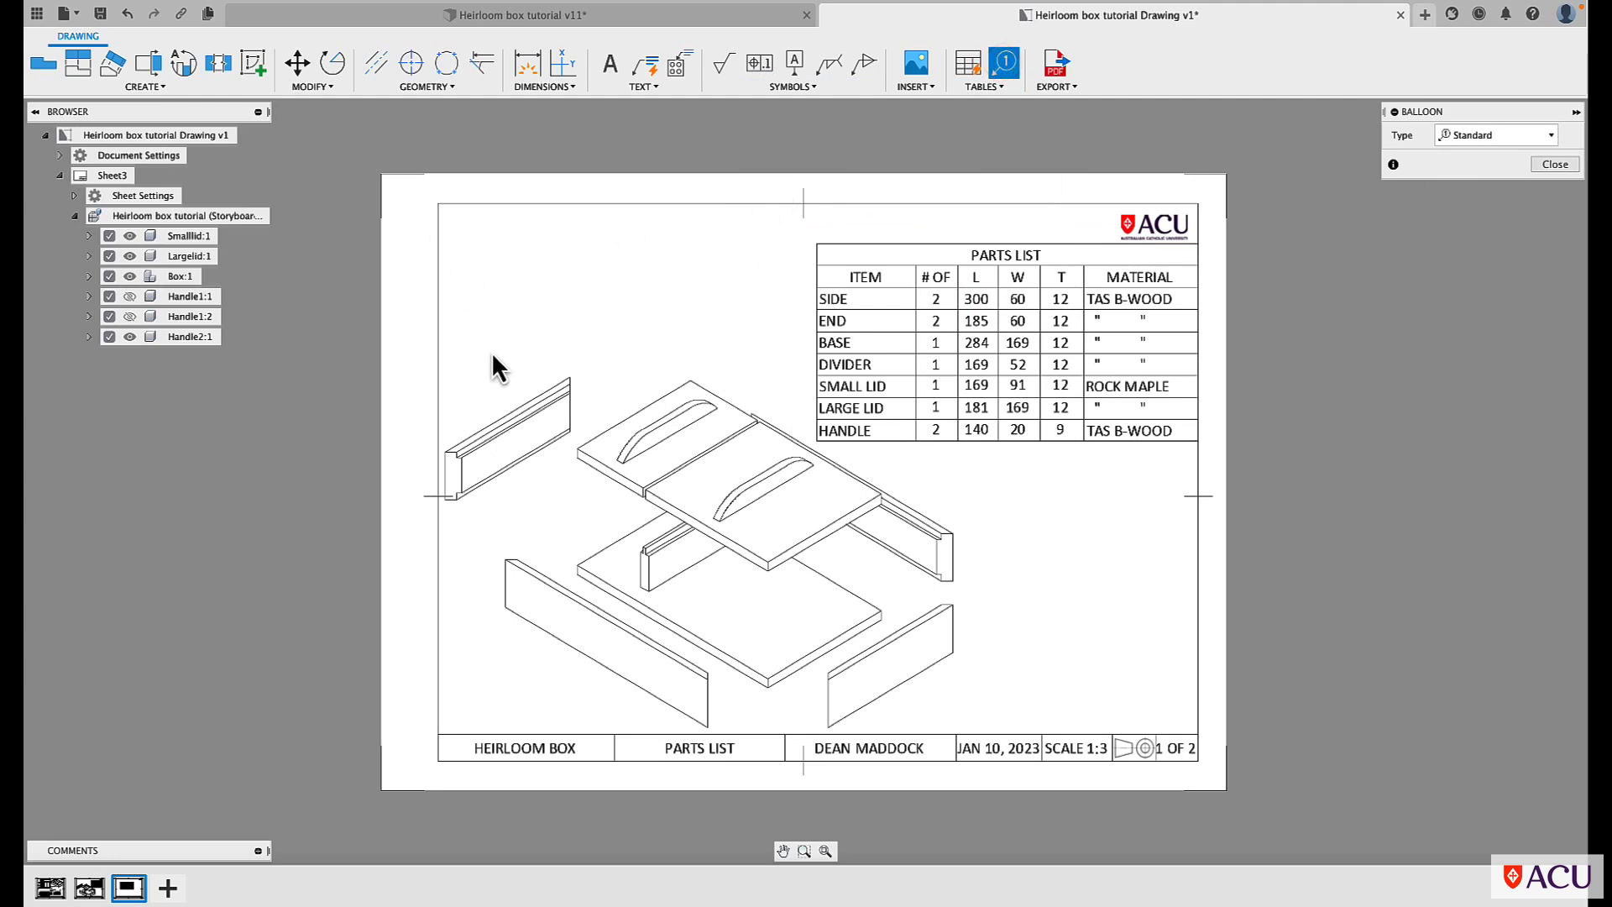
left_click(570, 377)
left_click(623, 310)
left_click(130, 14)
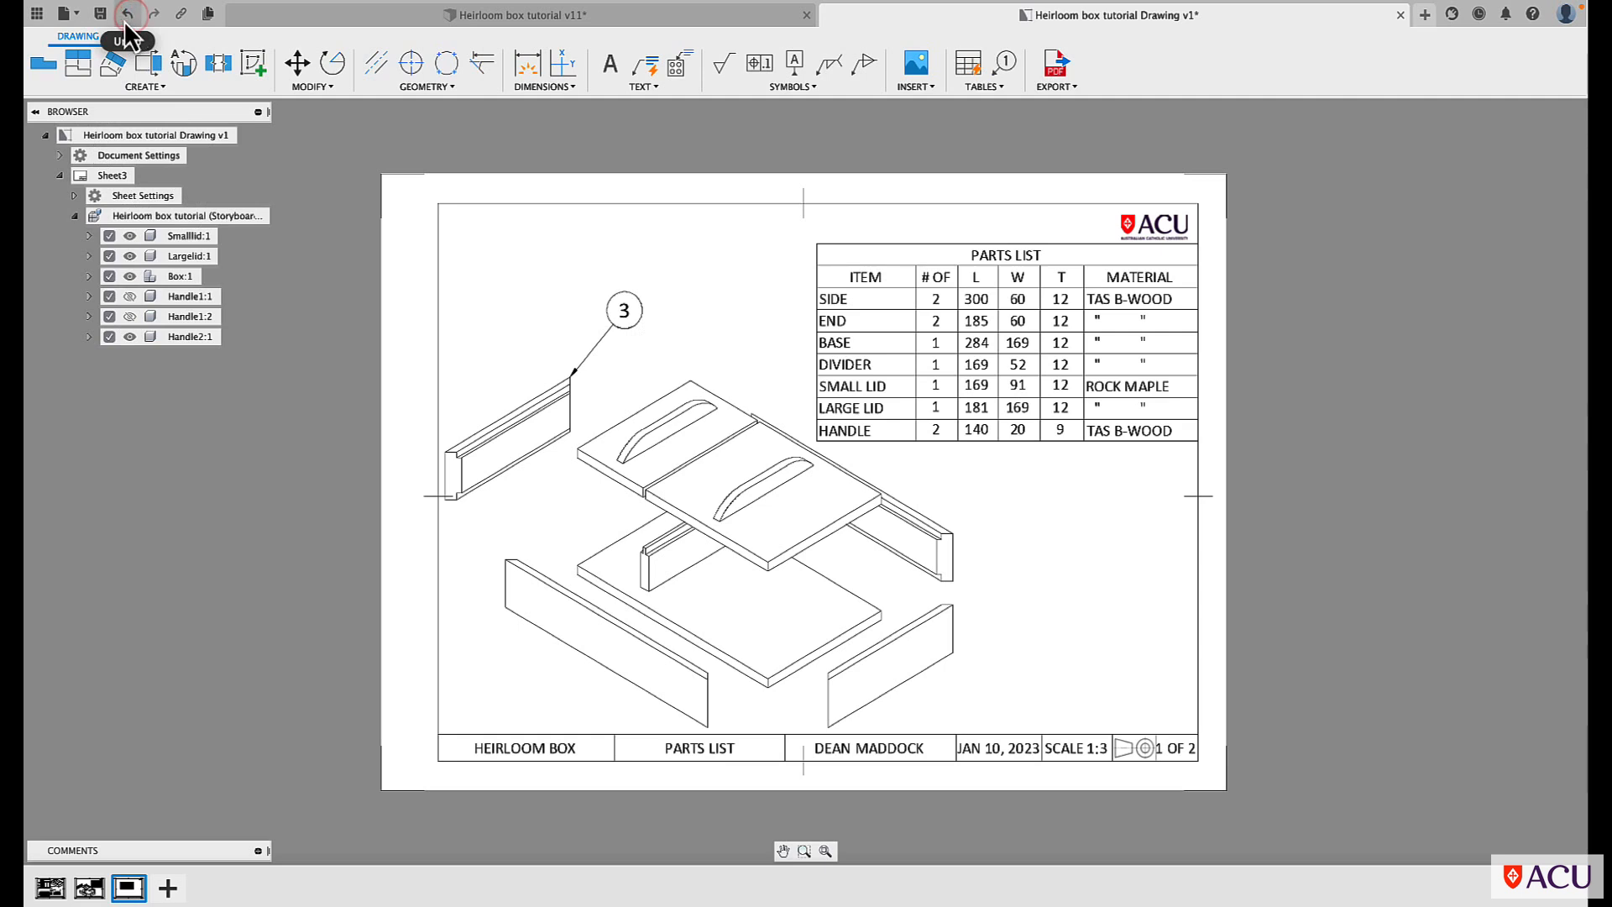
left_click(127, 14)
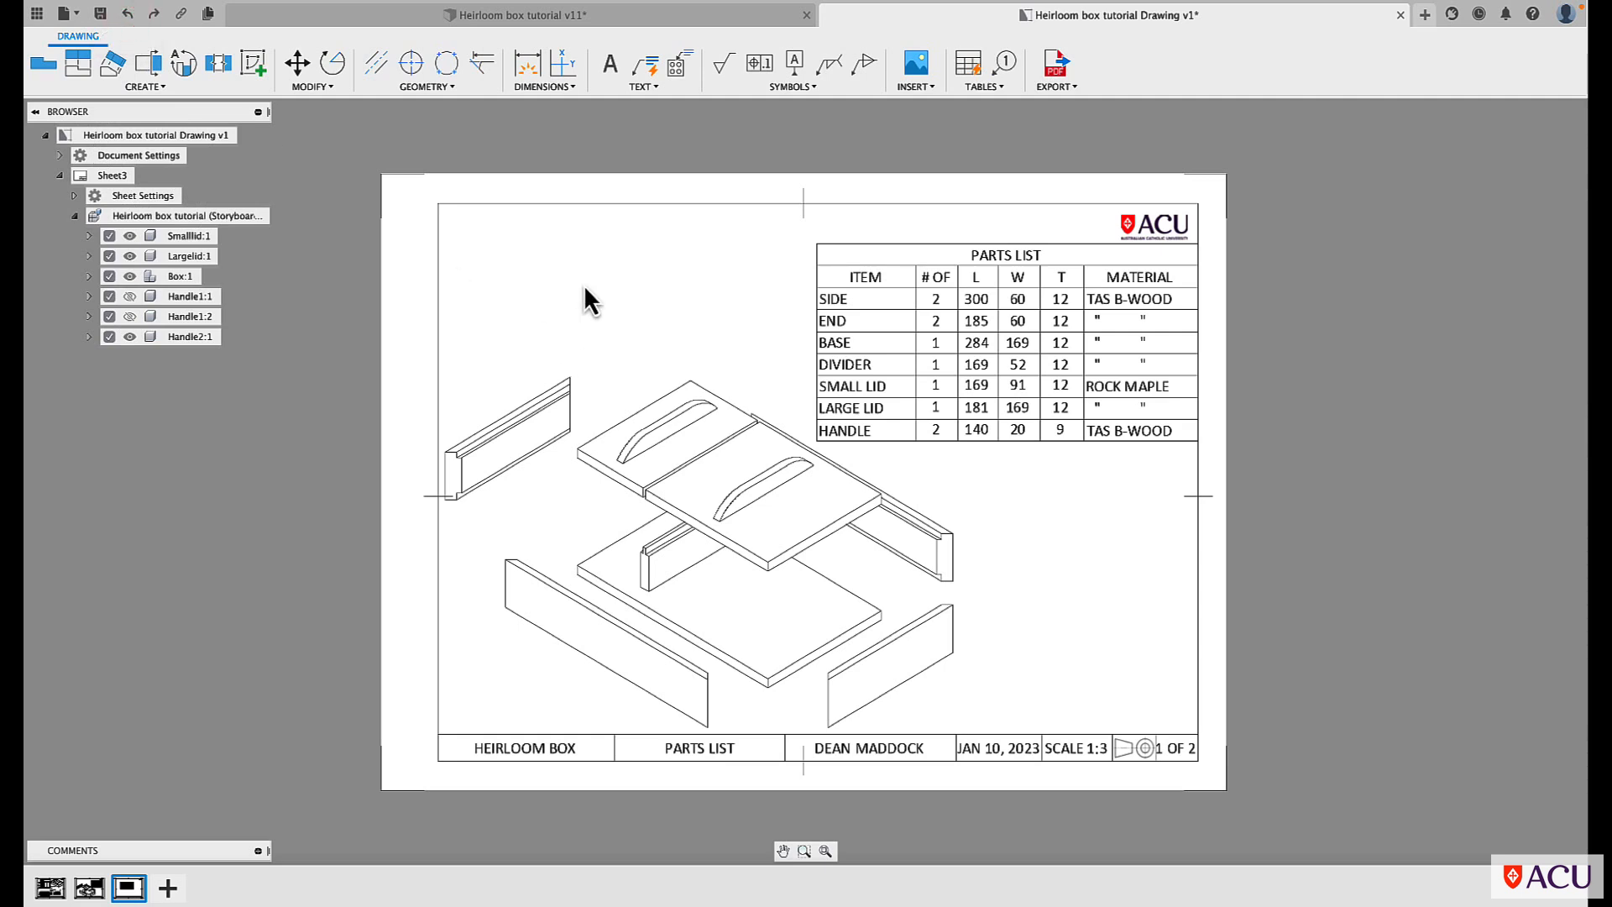